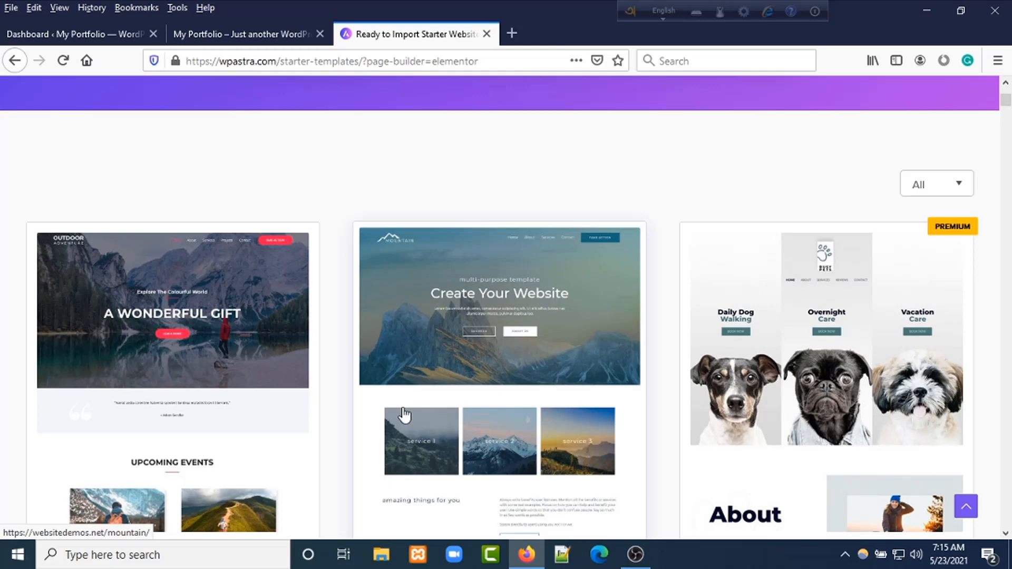
Browse the Elementor starter website gallery on the Astra site.
{"action": "scroll", "coordinate": [404, 416], "scroll_direction": "down", "scroll_amount": 12}
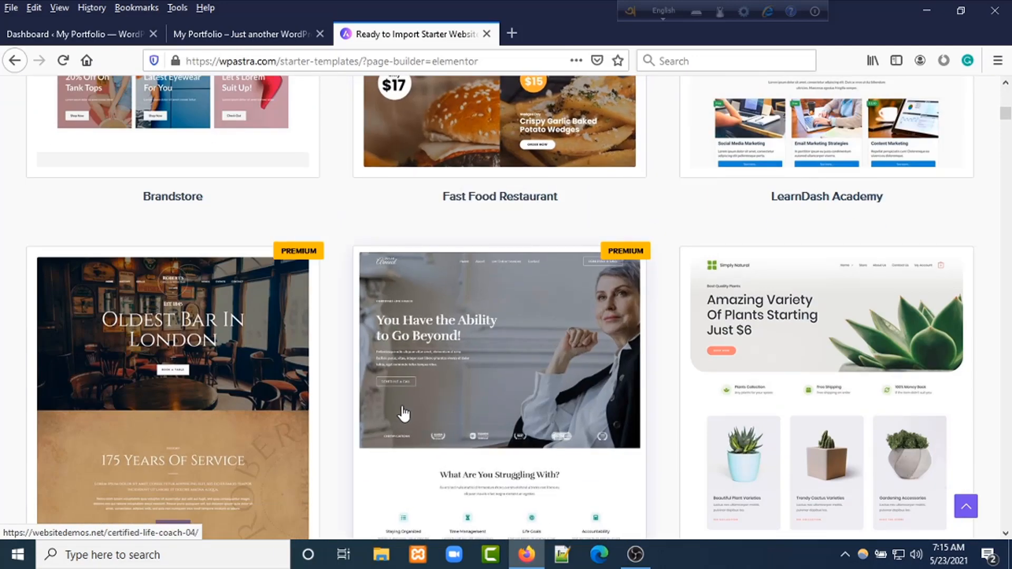
{"action": "scroll", "coordinate": [404, 413], "scroll_direction": "down", "scroll_amount": 5}
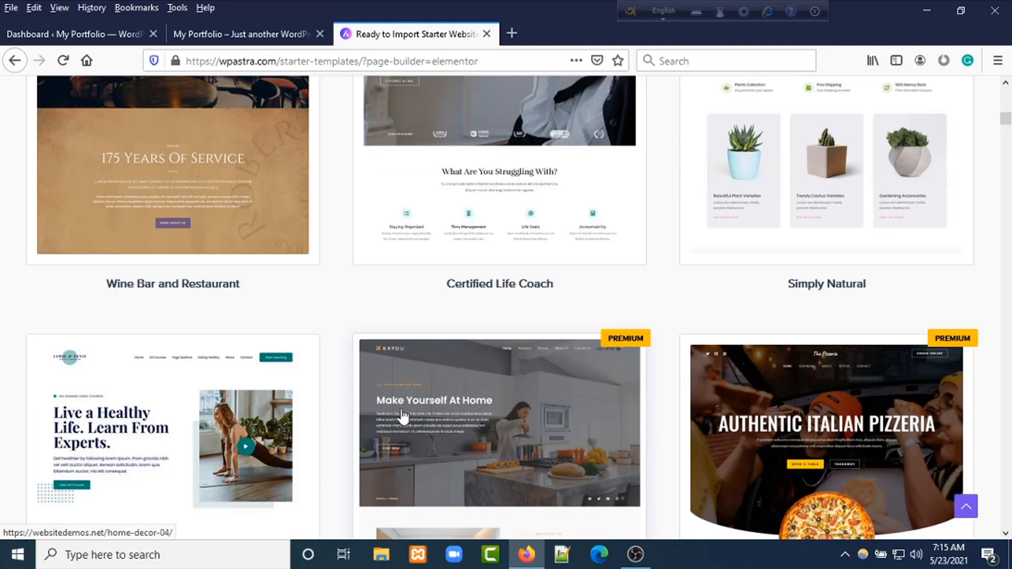
{"action": "scroll", "coordinate": [403, 416], "scroll_direction": "up", "scroll_amount": 15}
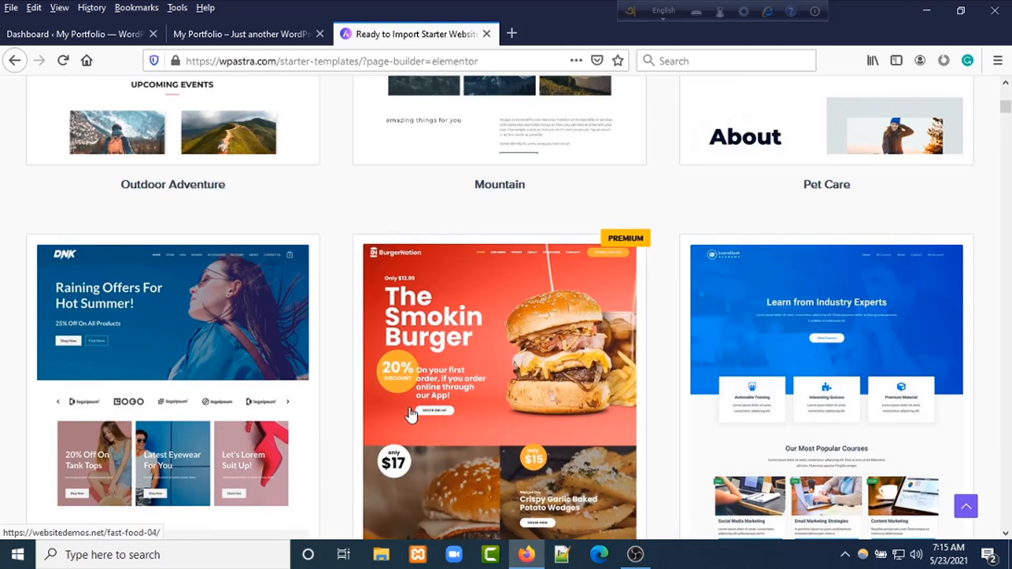
{"action": "scroll", "coordinate": [411, 414], "scroll_direction": "up", "scroll_amount": 5}
{"action": "scroll", "coordinate": [412, 411], "scroll_direction": "up", "scroll_amount": 6}
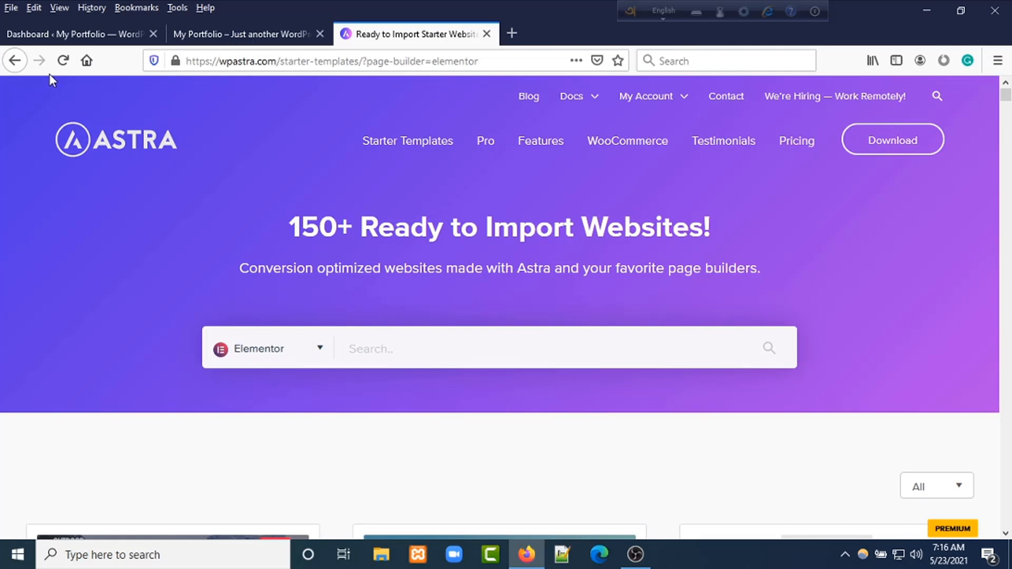
In the WordPress dashboard, set the site's permalink structure to Post name and save the change.
{"action": "left_click", "coordinate": [55, 35]}
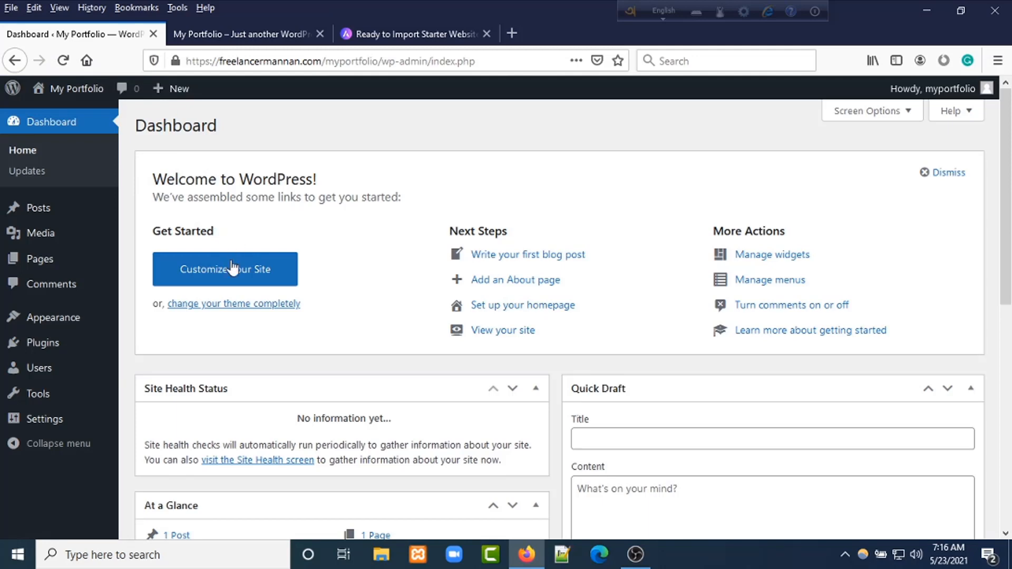
{"action": "mouse_move", "coordinate": [56, 401]}
{"action": "mouse_move", "coordinate": [61, 420]}
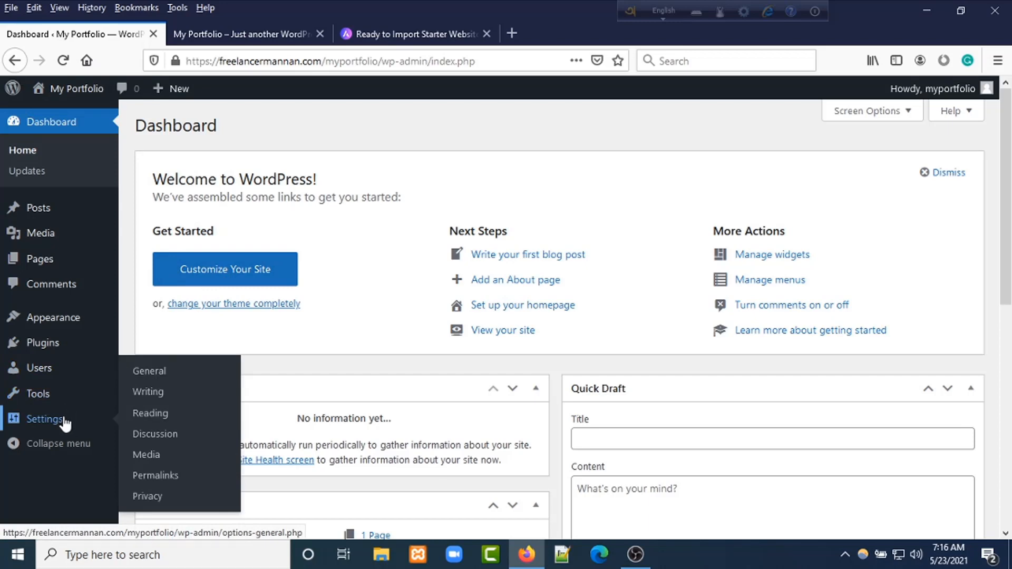
{"action": "left_click", "coordinate": [187, 478]}
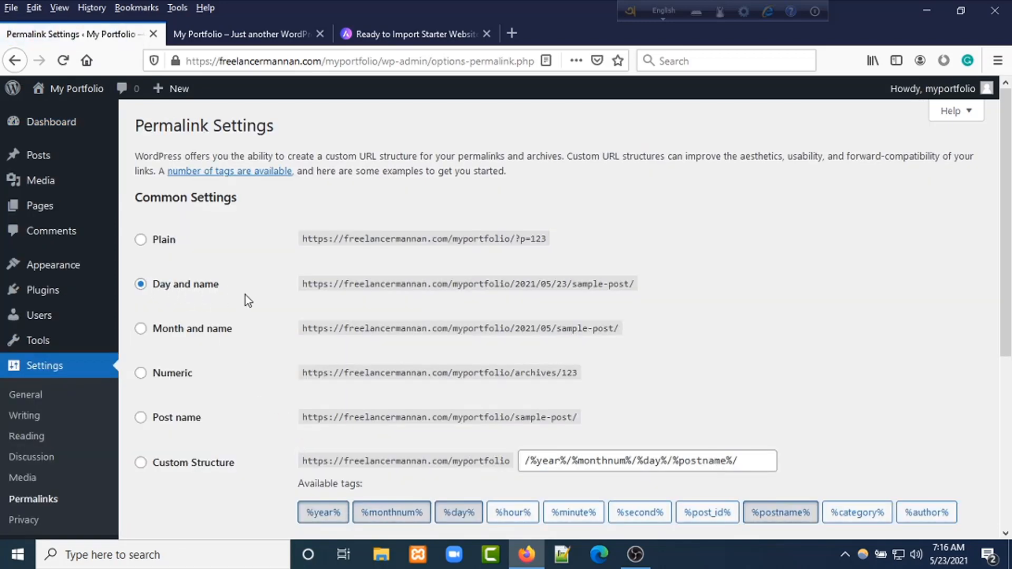
{"action": "left_click", "coordinate": [140, 418]}
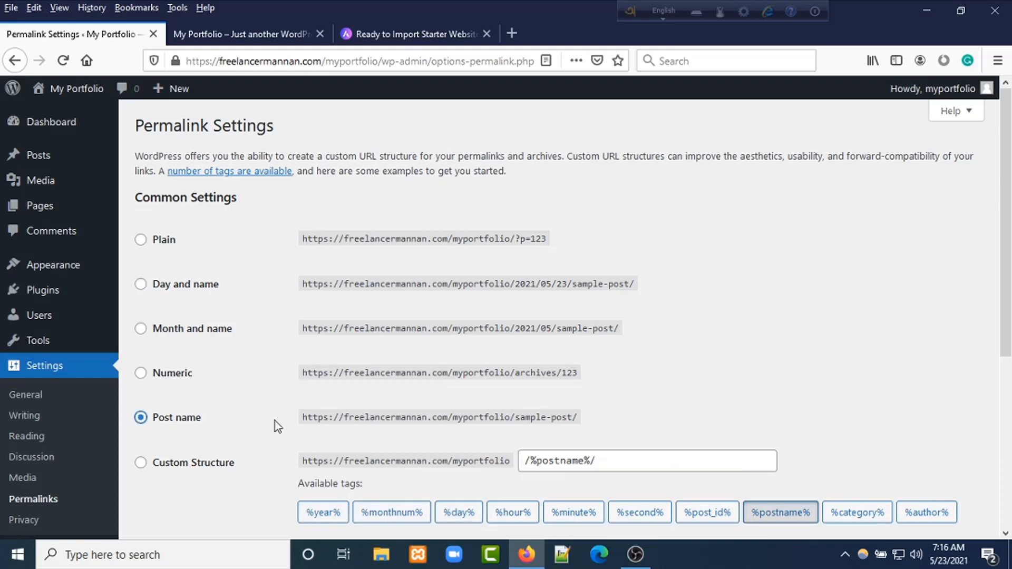
{"action": "scroll", "coordinate": [325, 389], "scroll_direction": "down", "scroll_amount": 4}
{"action": "left_click", "coordinate": [210, 466]}
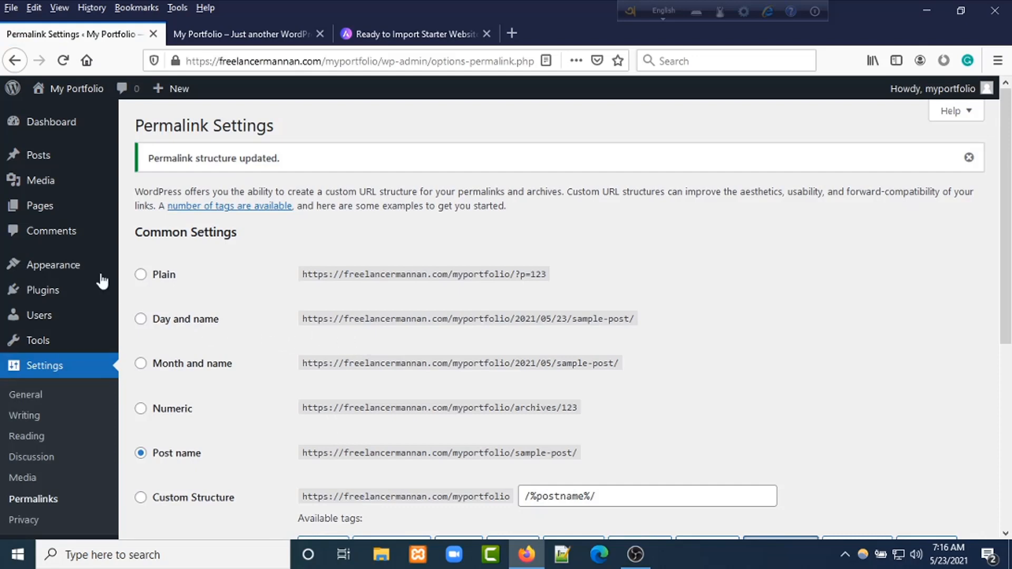
Find the Astra theme by searching the theme directory for "astra" and activate it.
{"action": "mouse_move", "coordinate": [54, 264]}
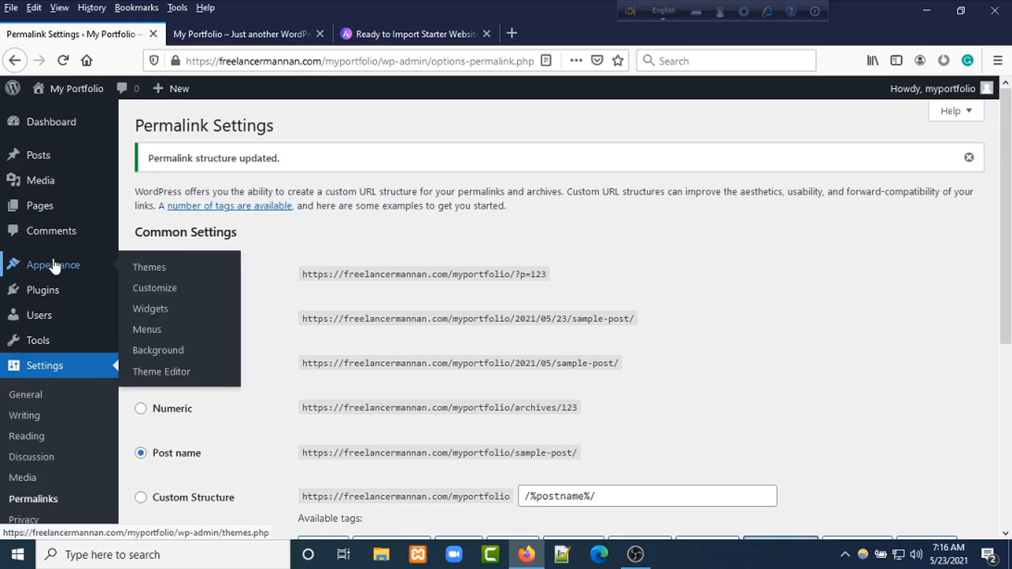
{"action": "left_click", "coordinate": [154, 272]}
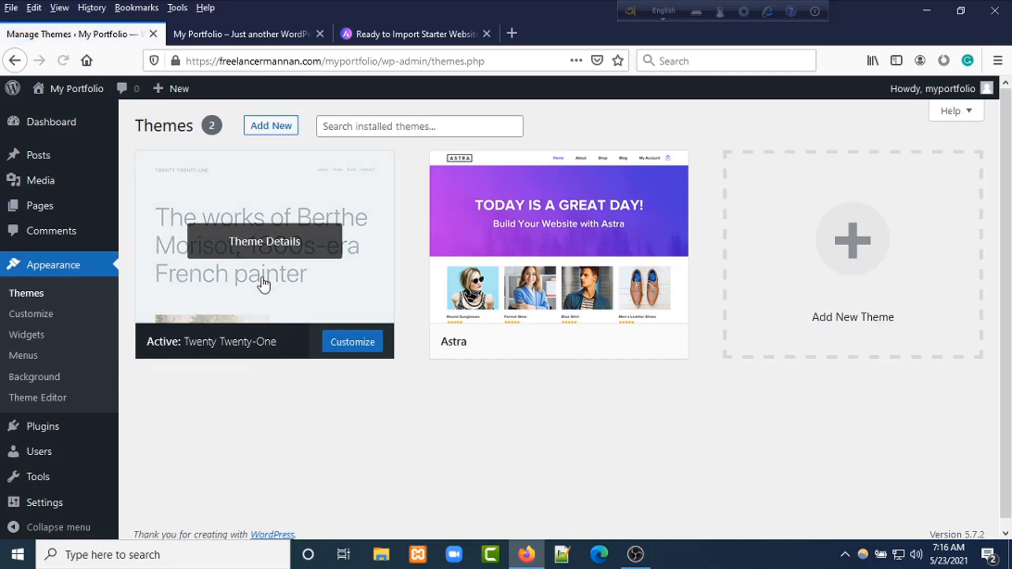
{"action": "mouse_move", "coordinate": [489, 354]}
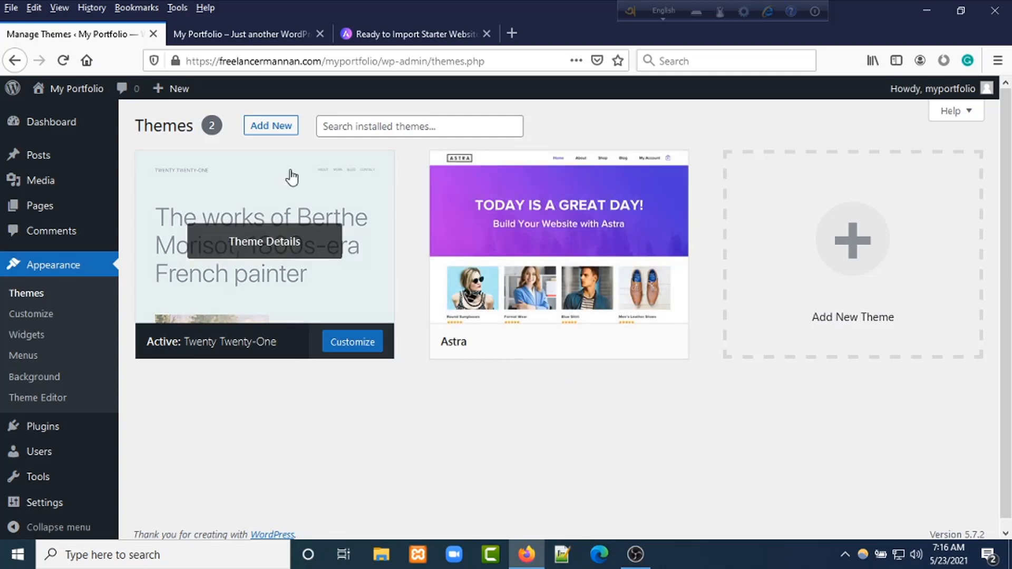
{"action": "left_click", "coordinate": [280, 136]}
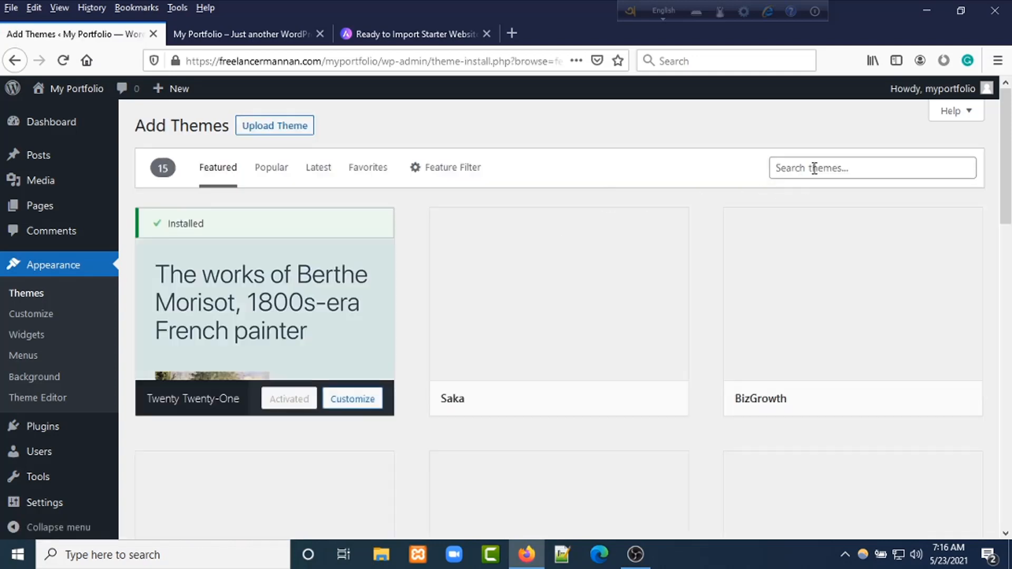
{"action": "left_click", "coordinate": [853, 169]}
{"action": "type", "text": "astra"}
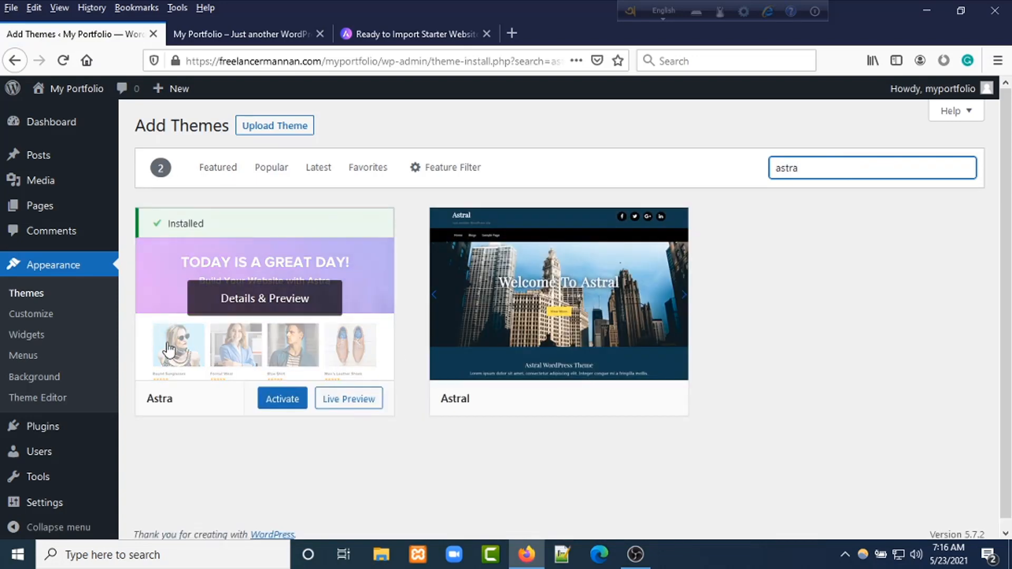
{"action": "left_click", "coordinate": [285, 411]}
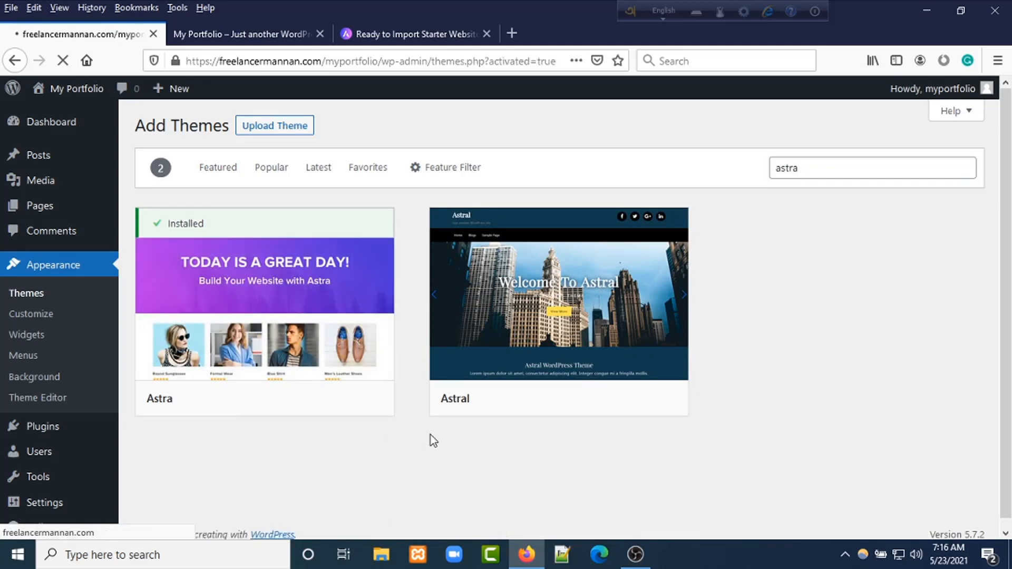
Get started with Astra's Starter Templates plugin and choose Elementor as the page builder.
{"action": "scroll", "coordinate": [396, 398], "scroll_direction": "down", "scroll_amount": 2}
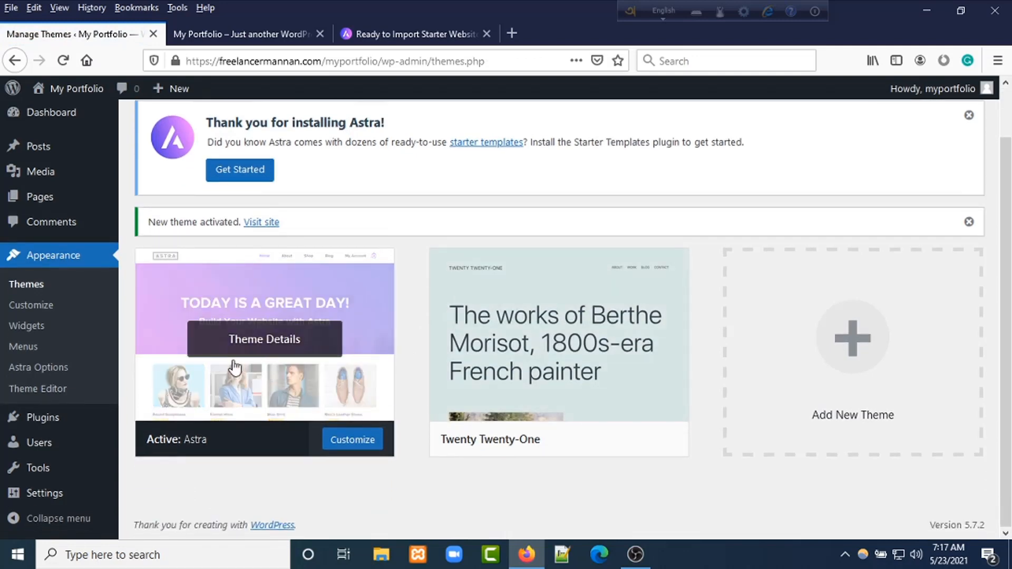
{"action": "scroll", "coordinate": [293, 390], "scroll_direction": "up", "scroll_amount": 2}
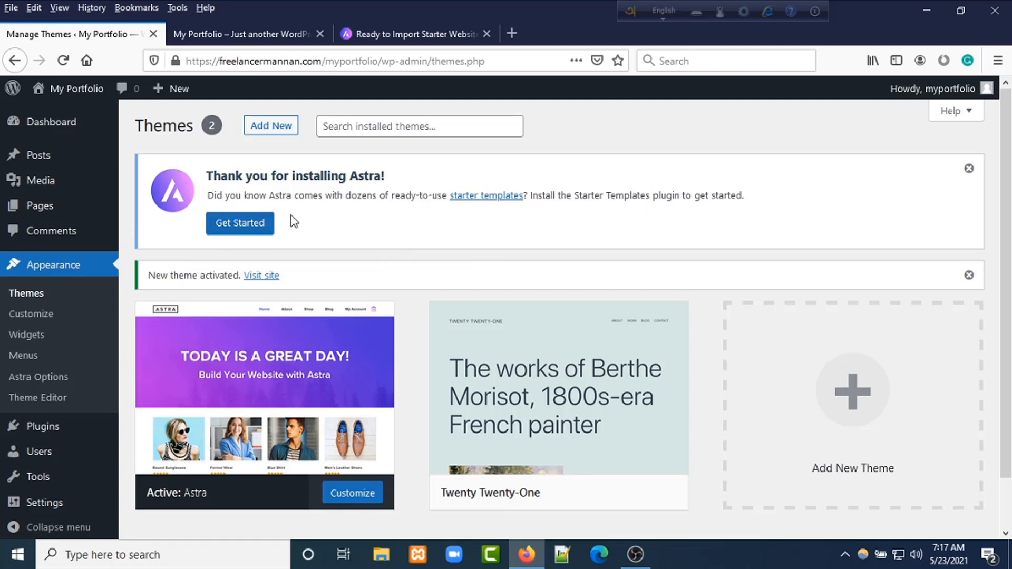
{"action": "left_click", "coordinate": [231, 227]}
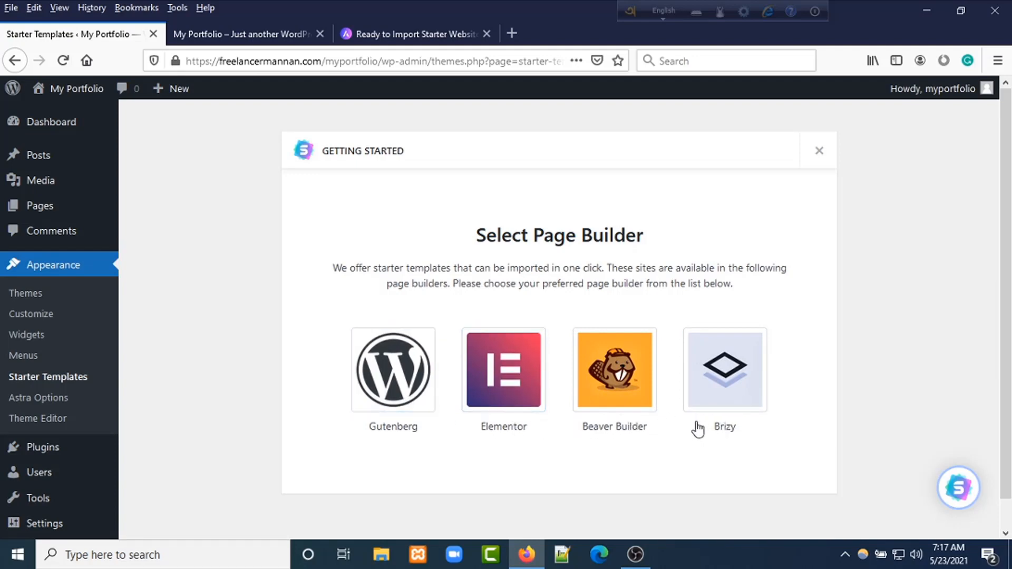
{"action": "left_click", "coordinate": [494, 394]}
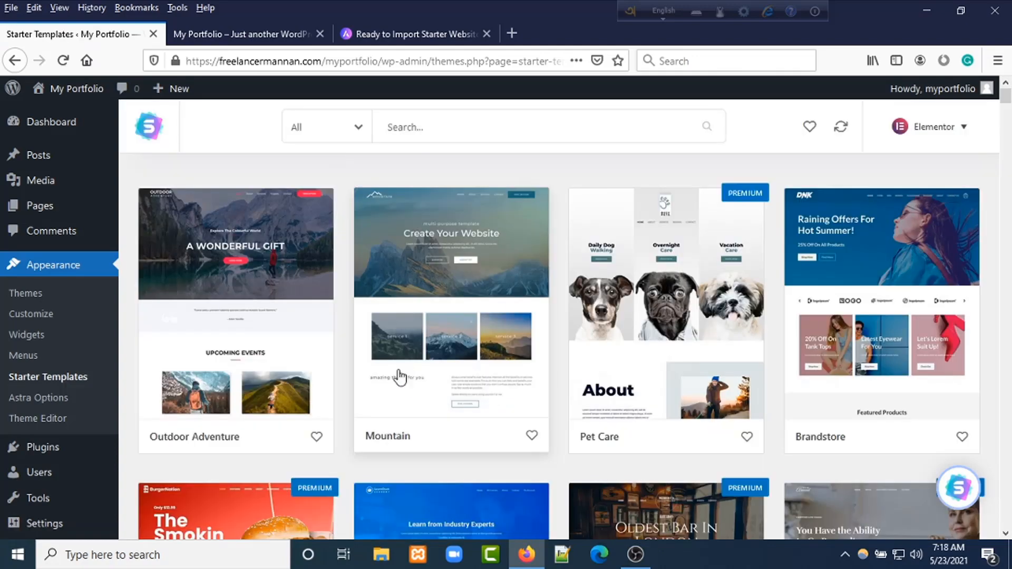
Search the starter templates for "freelancer" and open the Freelance Copywriter template.
{"action": "scroll", "coordinate": [403, 374], "scroll_direction": "down", "scroll_amount": 10}
{"action": "scroll", "coordinate": [406, 375], "scroll_direction": "up", "scroll_amount": 10}
{"action": "left_click", "coordinate": [443, 128]}
{"action": "type", "text": "fre"}
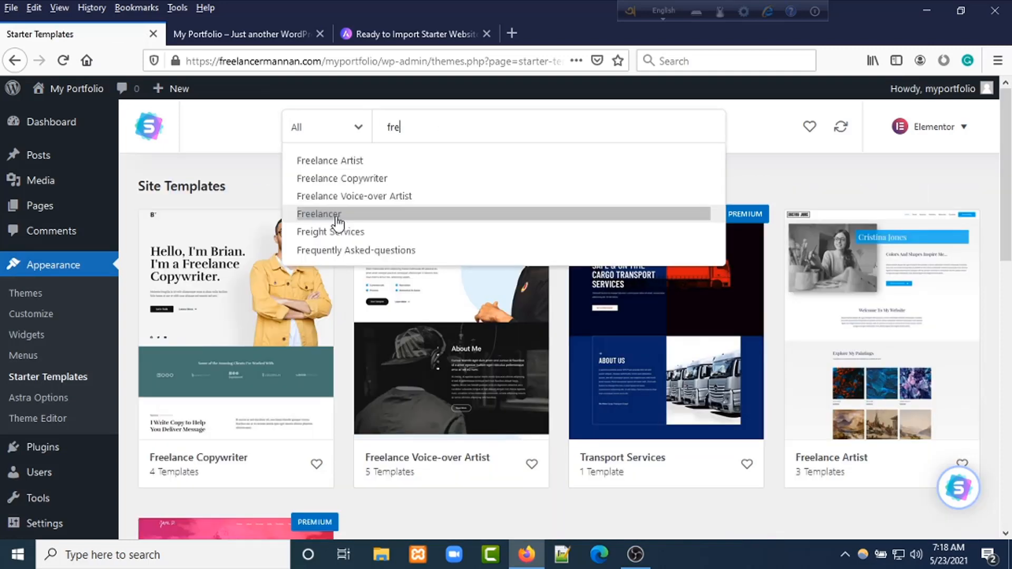
{"action": "left_click", "coordinate": [336, 216]}
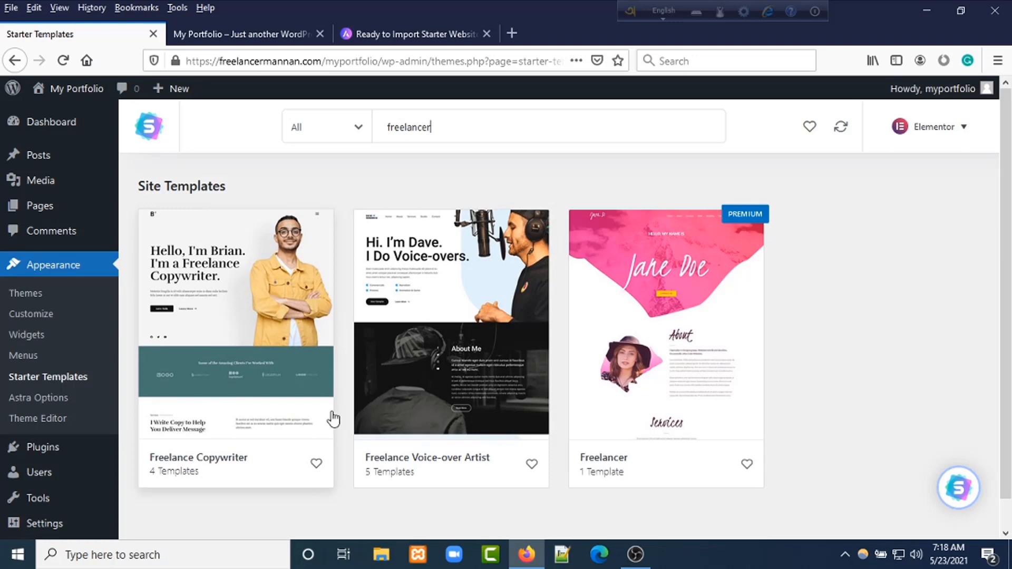
{"action": "left_click", "coordinate": [237, 360]}
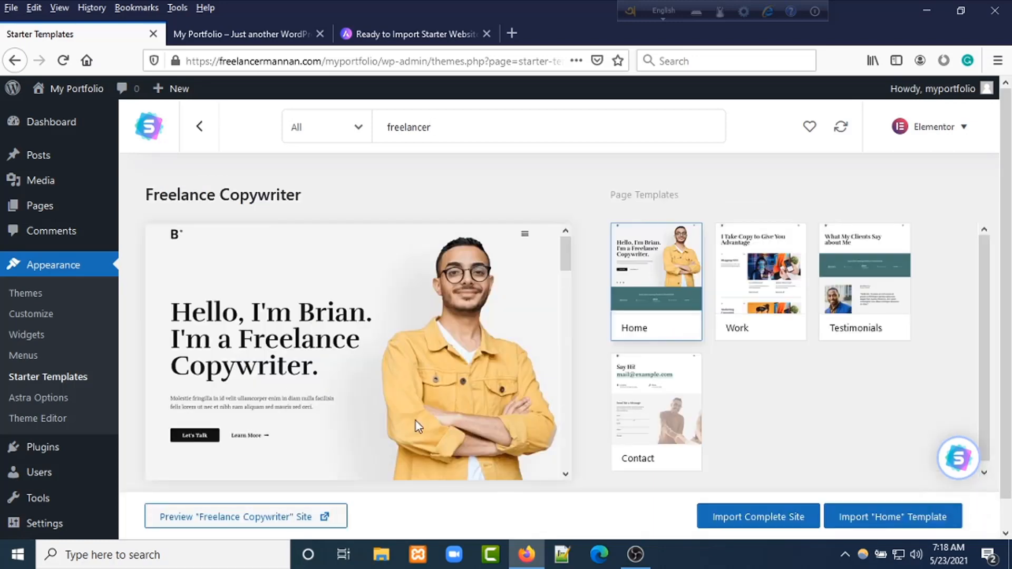
Begin importing the complete site, giving the WordPress level as Expert and the website's purpose as Myself/My company.
{"action": "left_click", "coordinate": [772, 518]}
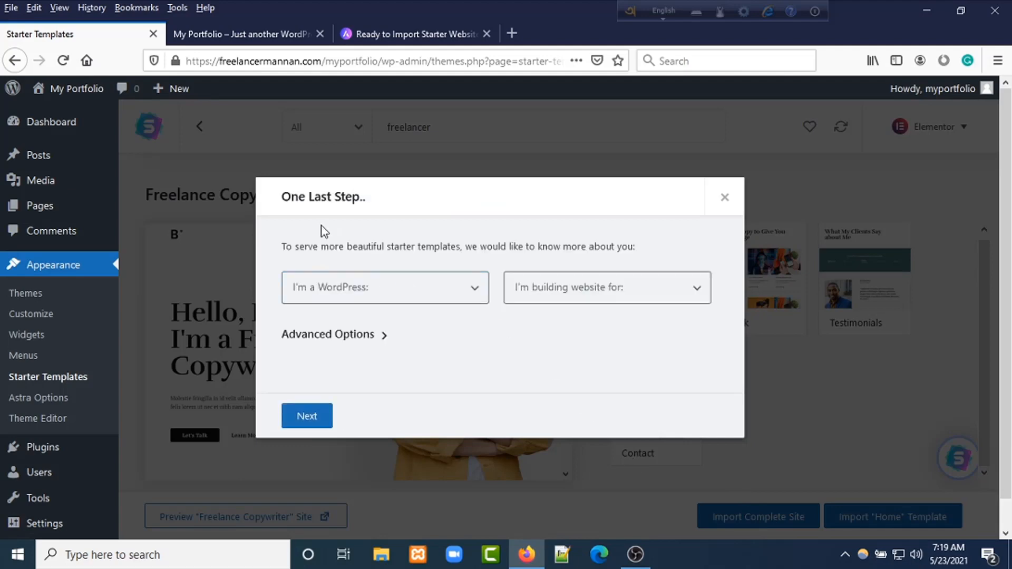
{"action": "left_click", "coordinate": [344, 294]}
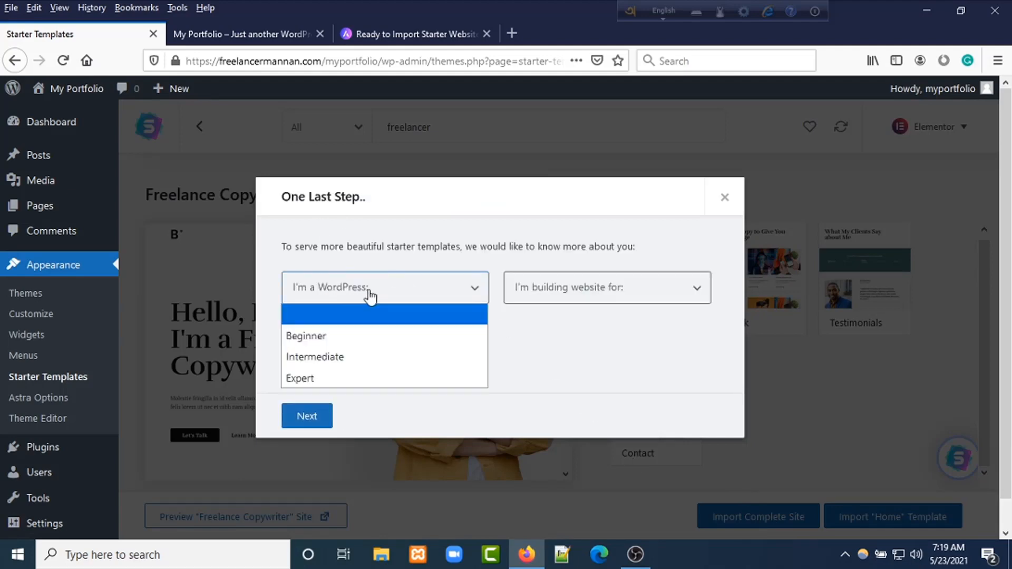
{"action": "left_click", "coordinate": [323, 377]}
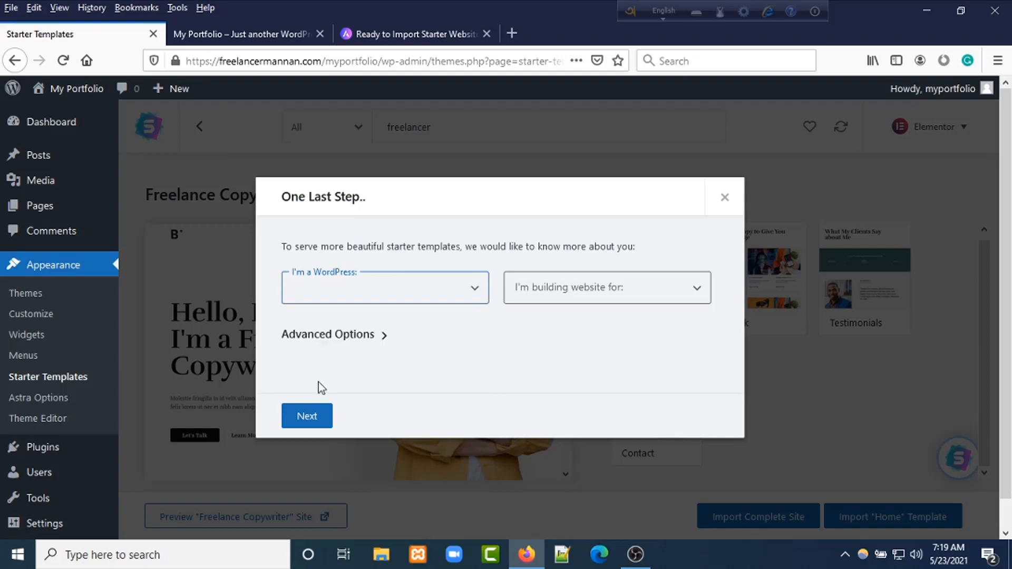
{"action": "left_click", "coordinate": [427, 296]}
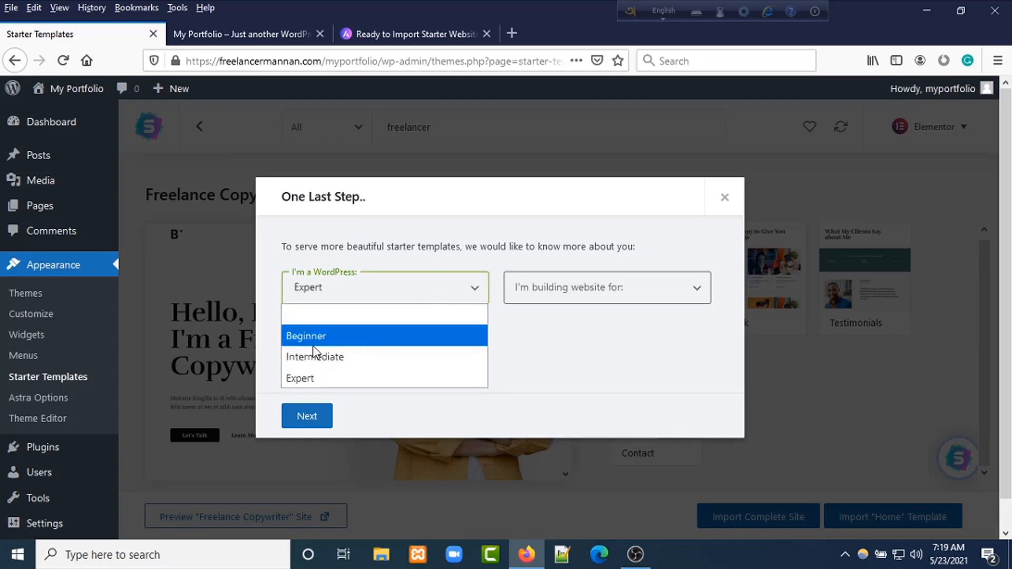
{"action": "left_click", "coordinate": [336, 381]}
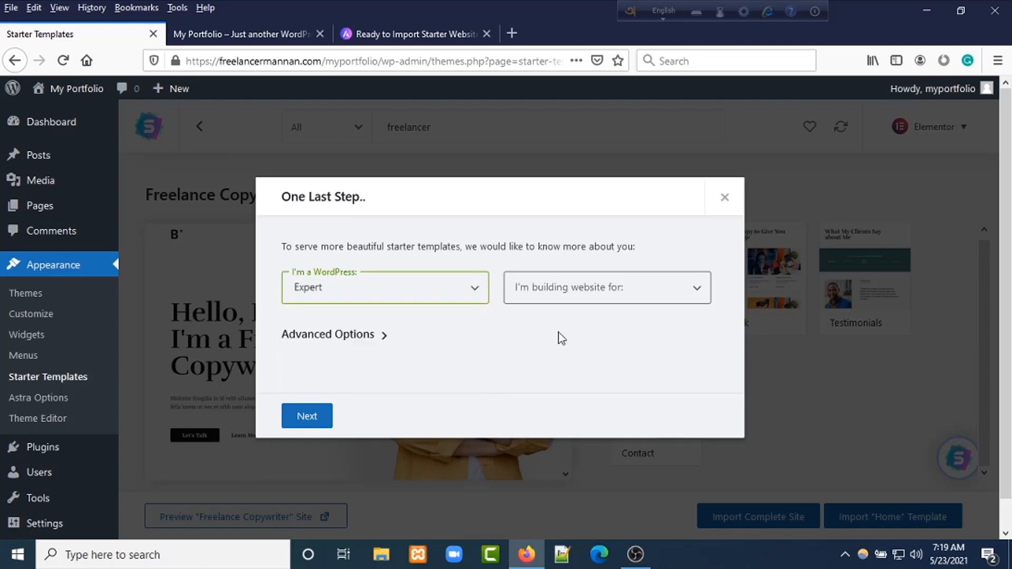
{"action": "left_click", "coordinate": [633, 298]}
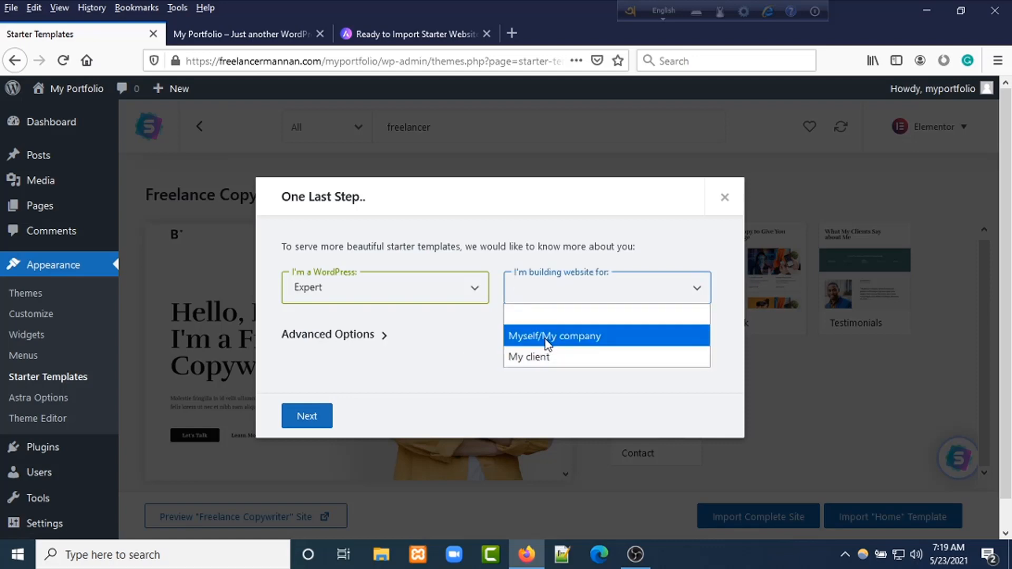
{"action": "left_click", "coordinate": [546, 337]}
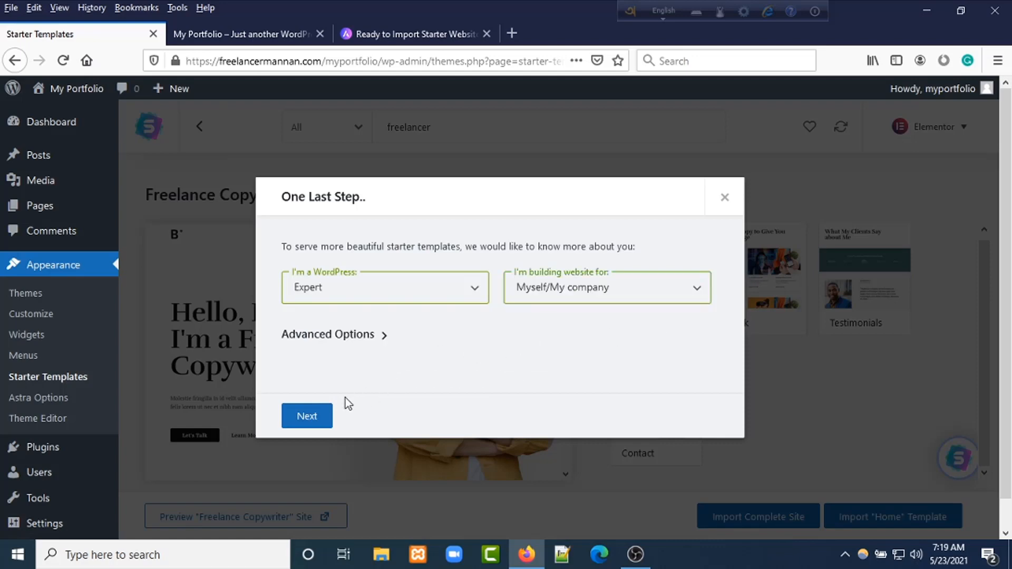
{"action": "left_click", "coordinate": [307, 420]}
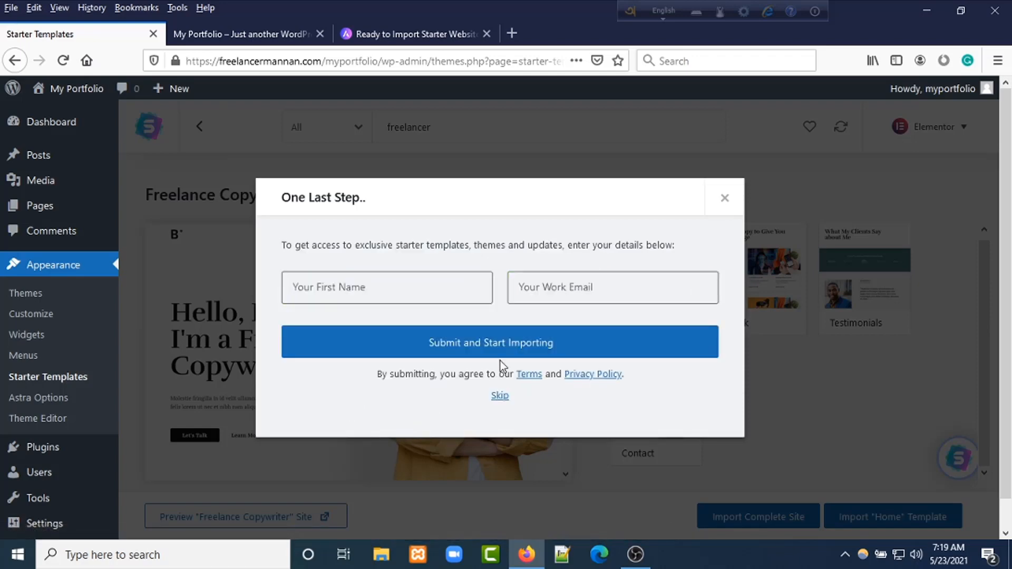
Fill in the first name and work email, then submit the details to start importing the site.
{"action": "left_click", "coordinate": [372, 290]}
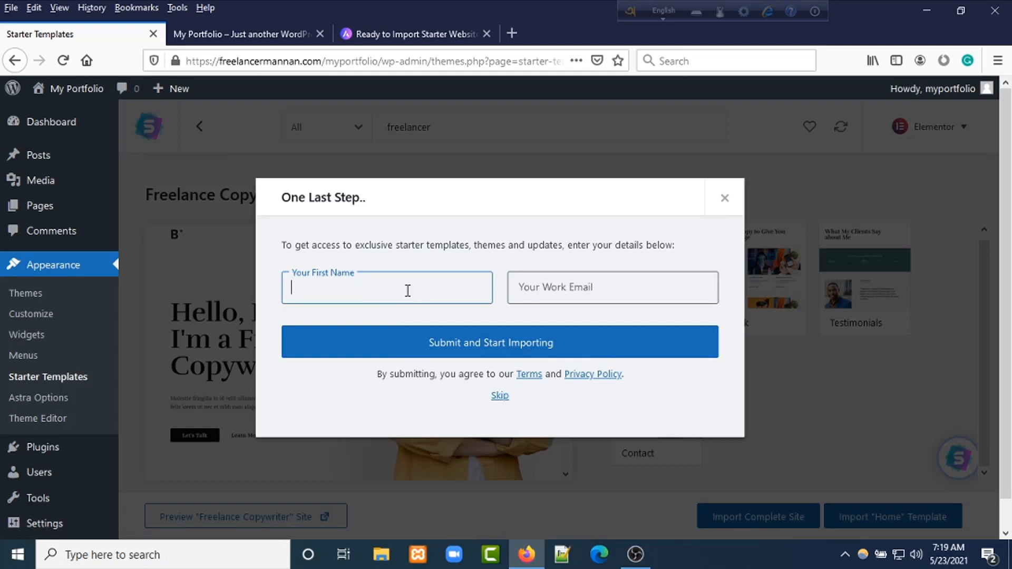
{"action": "type", "text": "Freelancer Mannan"}
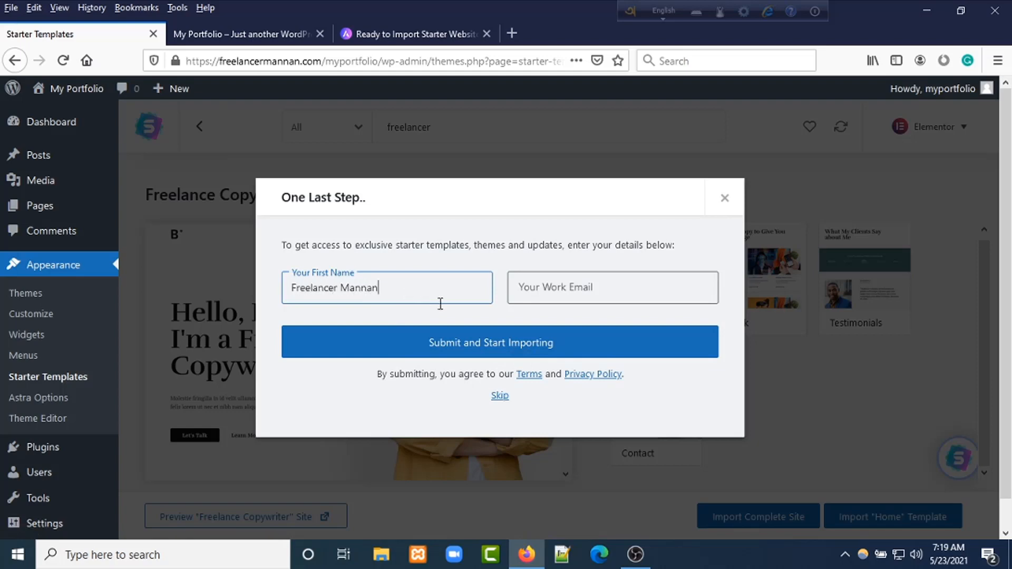
{"action": "left_click", "coordinate": [610, 292]}
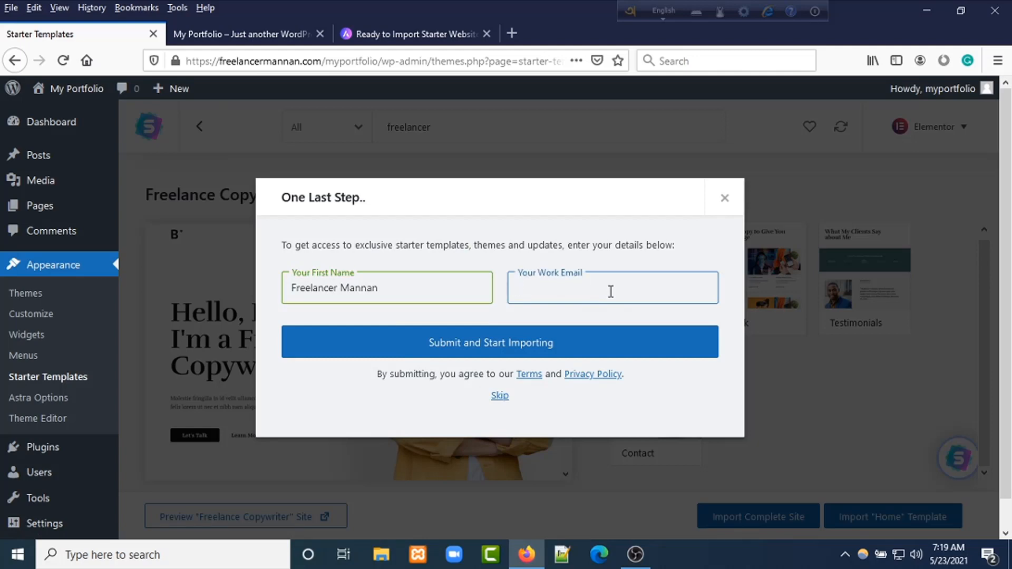
{"action": "type", "text": "f"}
{"action": "left_click", "coordinate": [607, 315]}
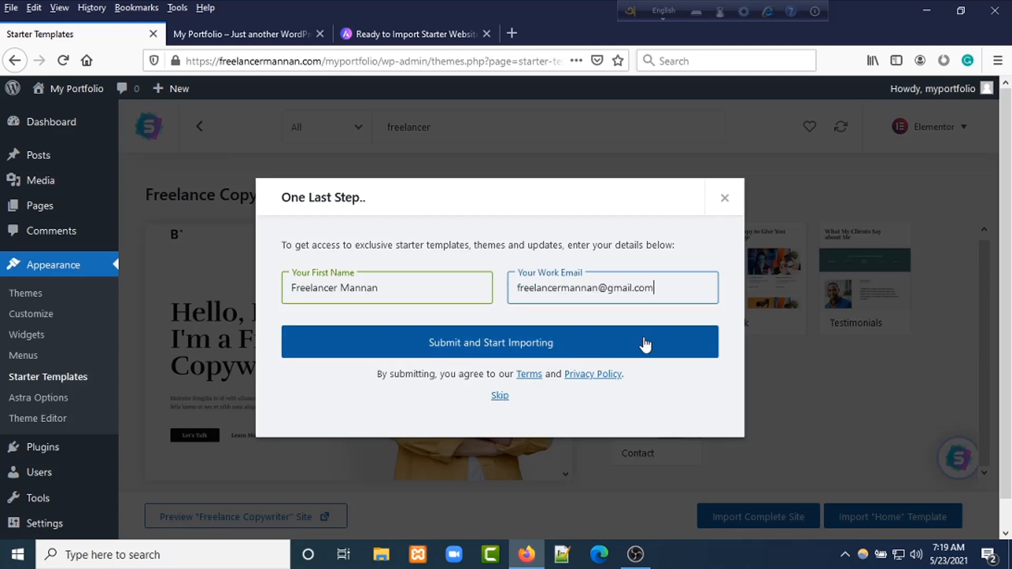
{"action": "left_click", "coordinate": [506, 350]}
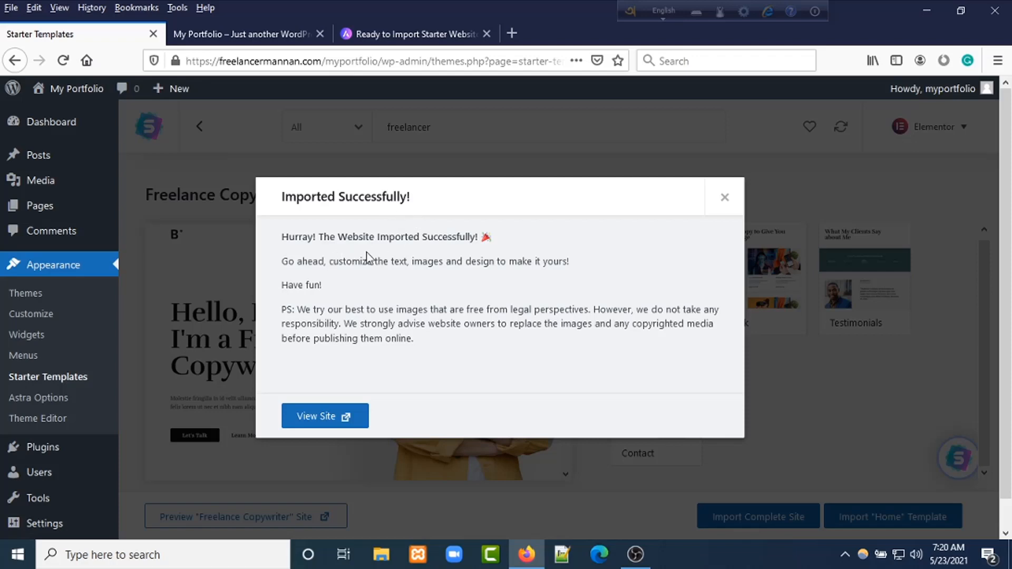
View the imported site and look through its homepage from the hero section down to the footer.
{"action": "left_click", "coordinate": [315, 419]}
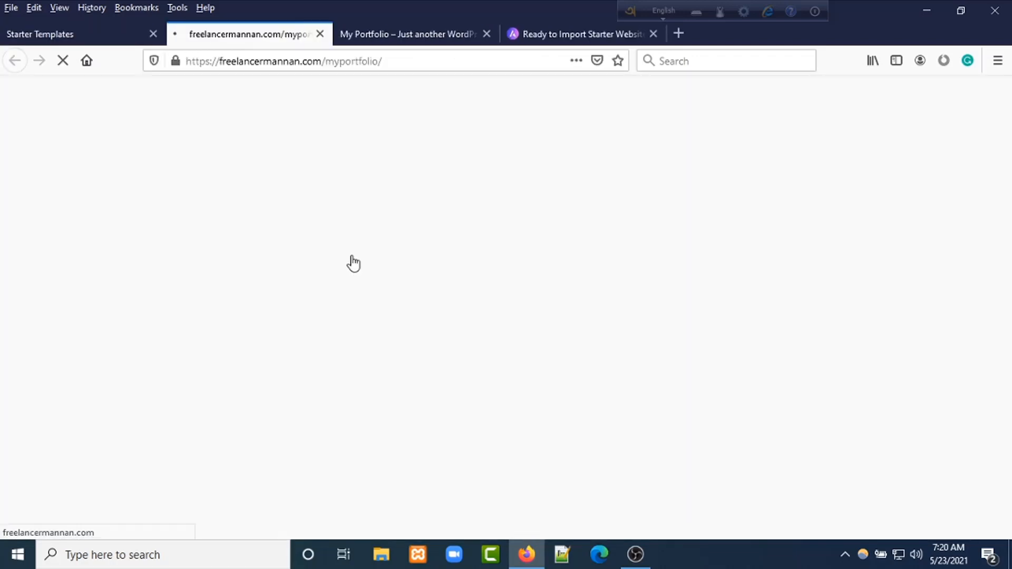
{"action": "scroll", "coordinate": [379, 279], "scroll_direction": "down", "scroll_amount": 7}
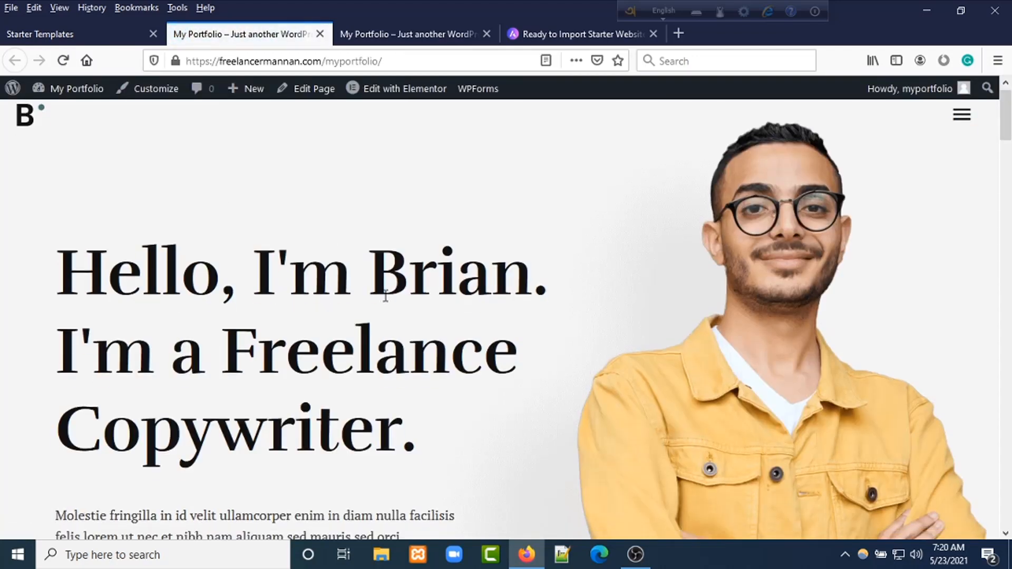
{"action": "scroll", "coordinate": [384, 296], "scroll_direction": "down", "scroll_amount": 20}
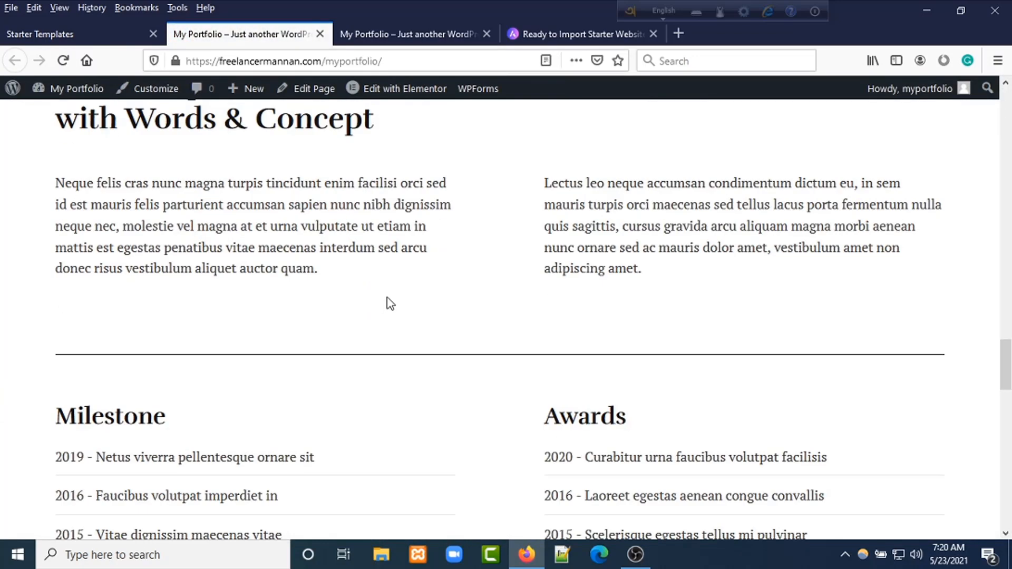
{"action": "scroll", "coordinate": [385, 288], "scroll_direction": "down", "scroll_amount": 10}
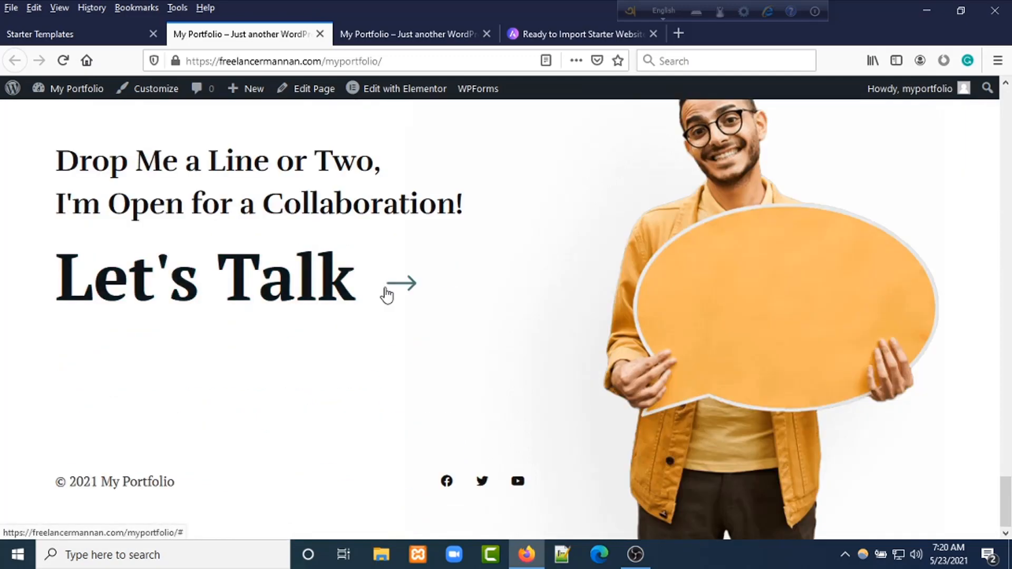
{"action": "scroll", "coordinate": [390, 290], "scroll_direction": "up", "scroll_amount": 20}
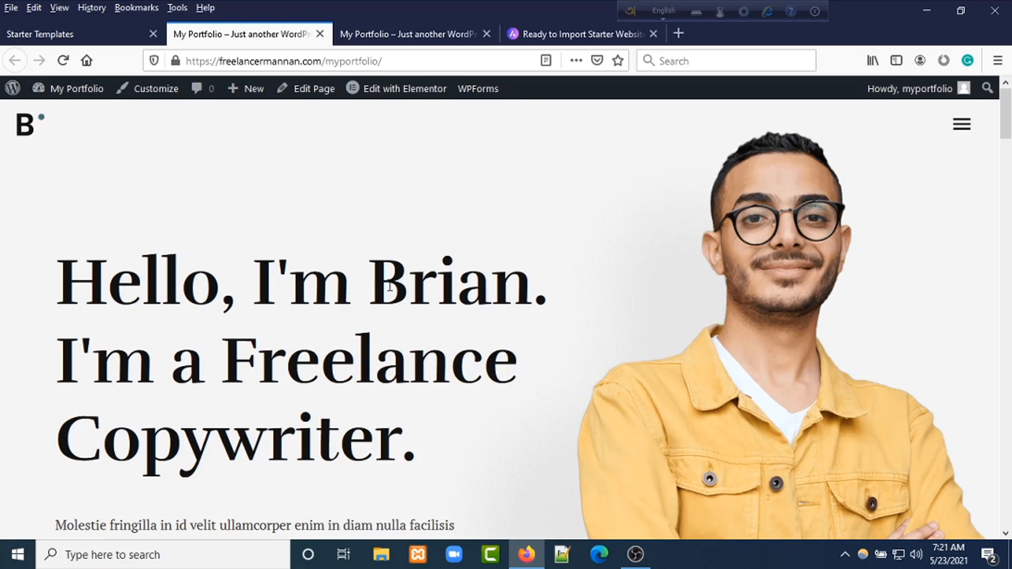
Dismiss the import message on the Starter Templates page and activate the Easy Updates Manager plugin from the installed plugins.
{"action": "left_click", "coordinate": [84, 36]}
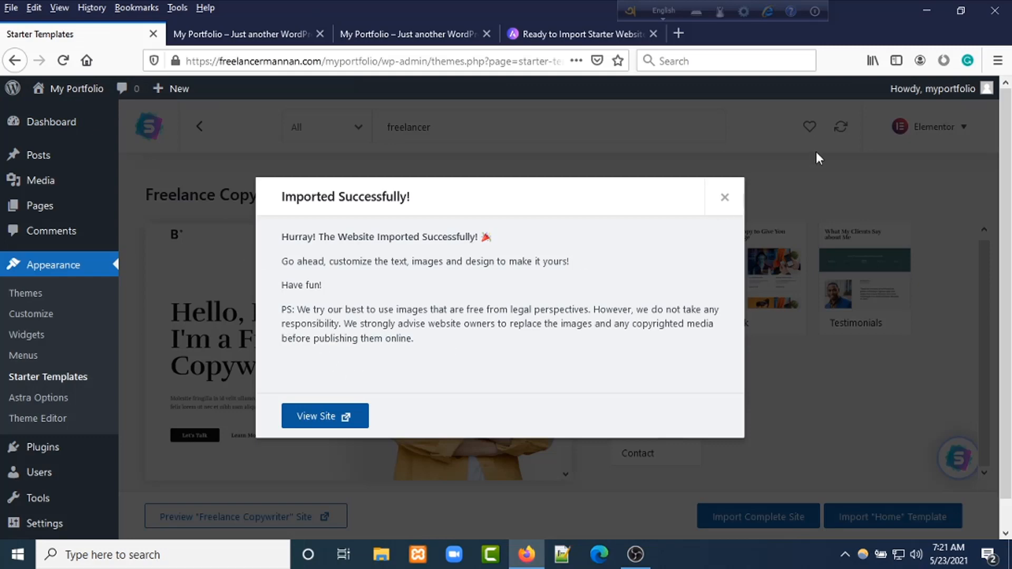
{"action": "left_click", "coordinate": [726, 198]}
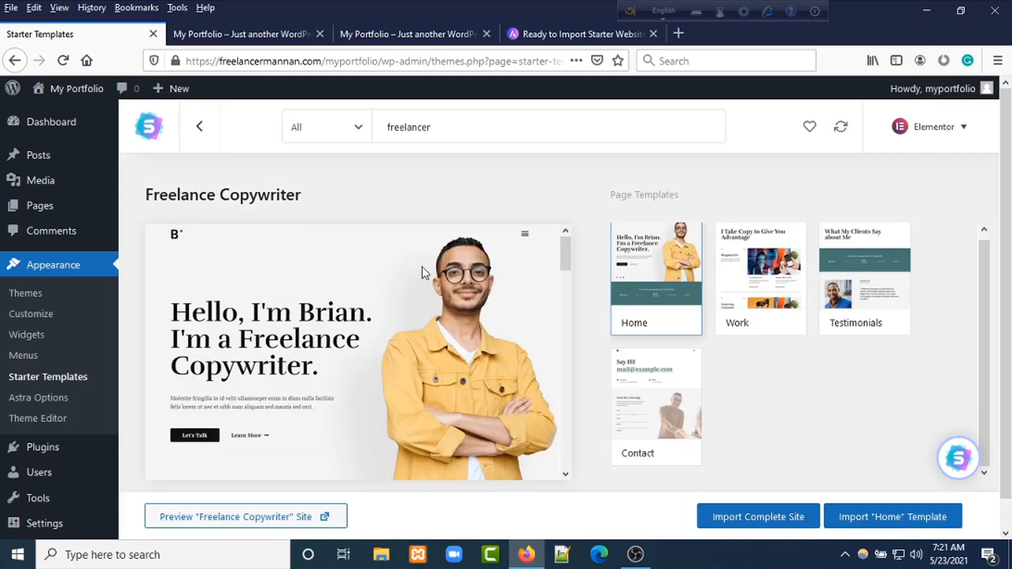
{"action": "left_click", "coordinate": [55, 457]}
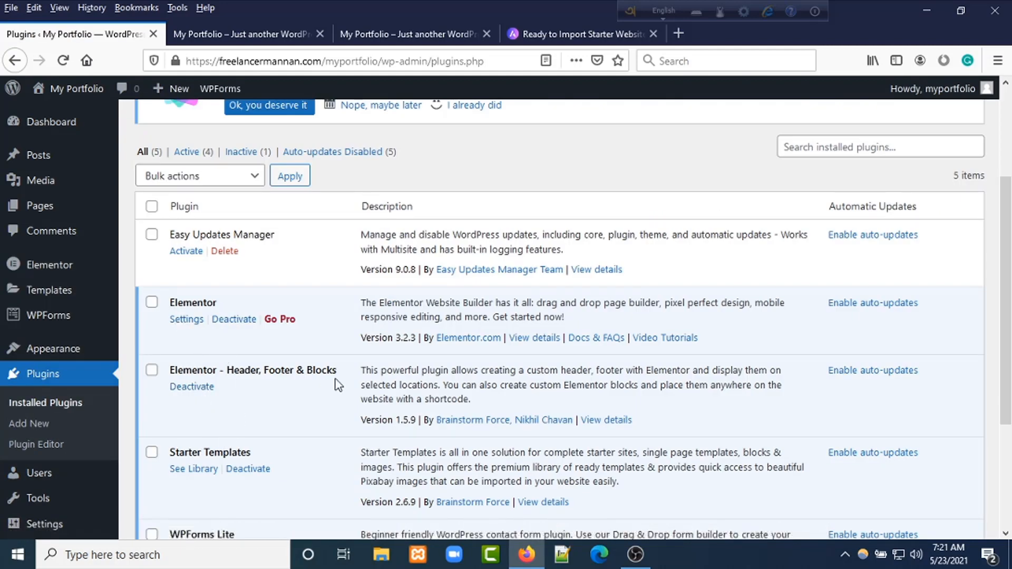
{"action": "scroll", "coordinate": [210, 458], "scroll_direction": "down", "scroll_amount": 3}
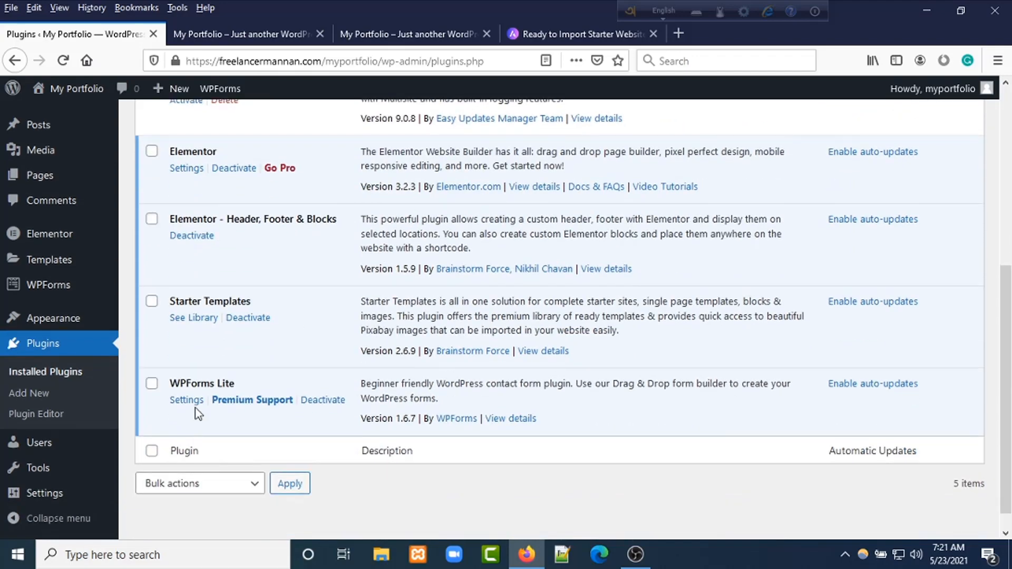
{"action": "scroll", "coordinate": [237, 406], "scroll_direction": "up", "scroll_amount": 5}
{"action": "scroll", "coordinate": [241, 401], "scroll_direction": "up", "scroll_amount": 2}
{"action": "scroll", "coordinate": [219, 403], "scroll_direction": "down", "scroll_amount": 2}
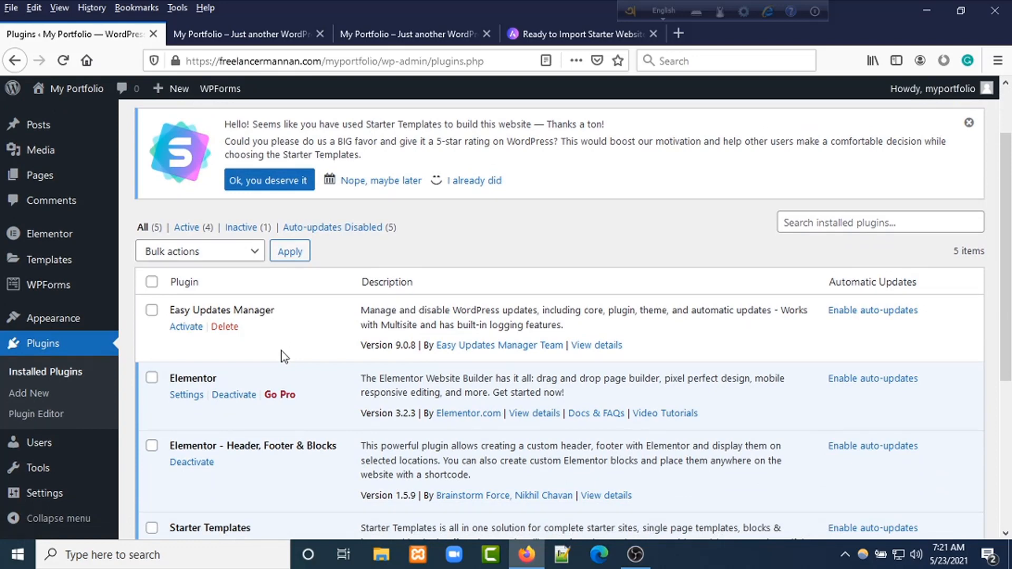
{"action": "left_click", "coordinate": [186, 327]}
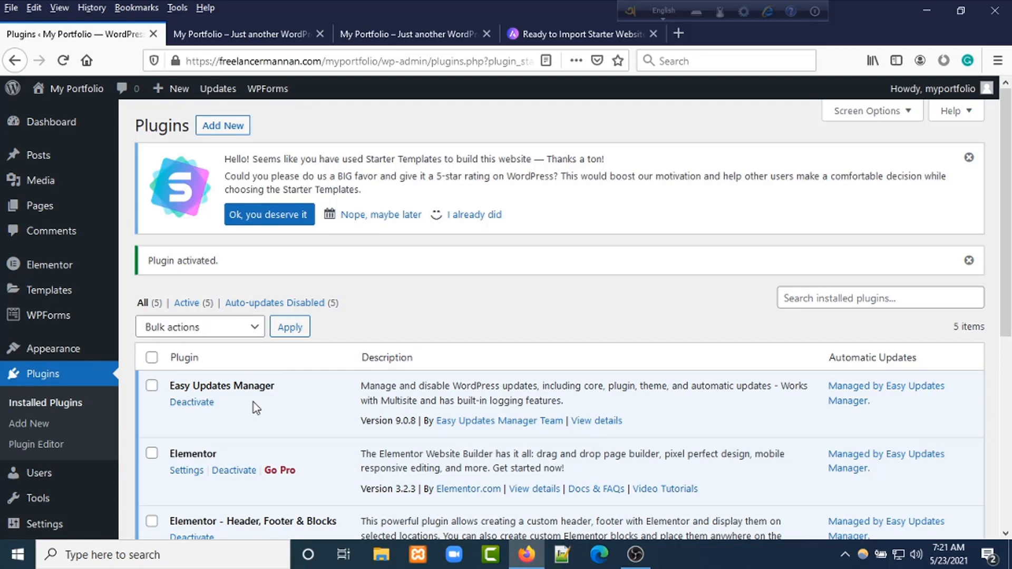
Upload astra-portfolio-v1.8.2.zip as a new plugin, install it and activate it.
{"action": "mouse_move", "coordinate": [53, 349]}
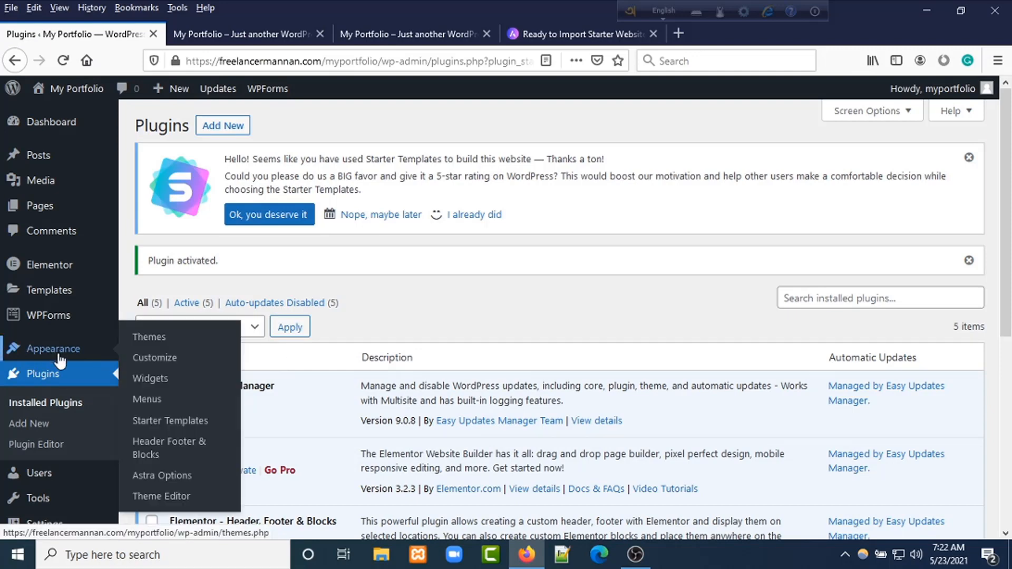
{"action": "left_click", "coordinate": [225, 127]}
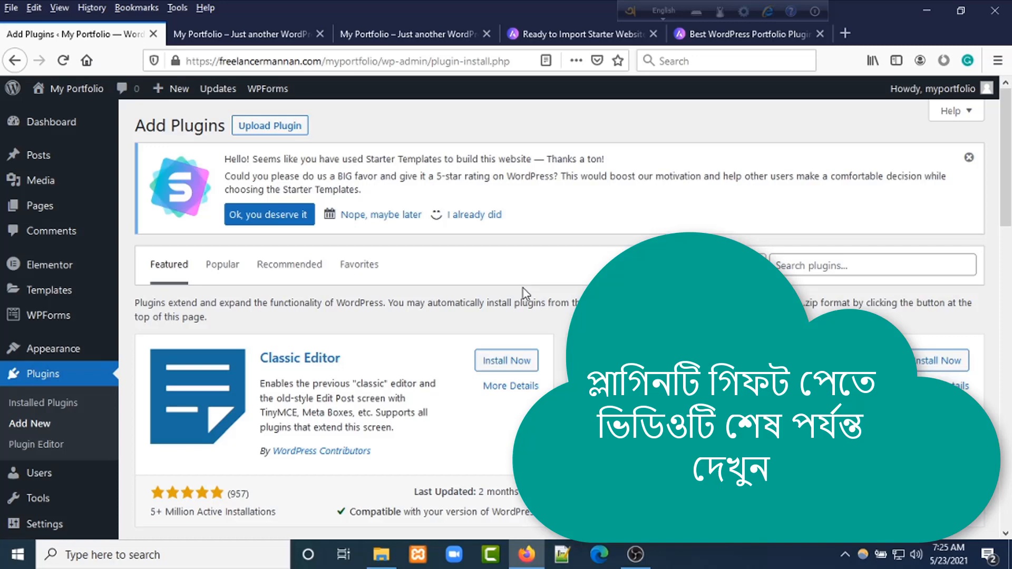
{"action": "left_click", "coordinate": [269, 127]}
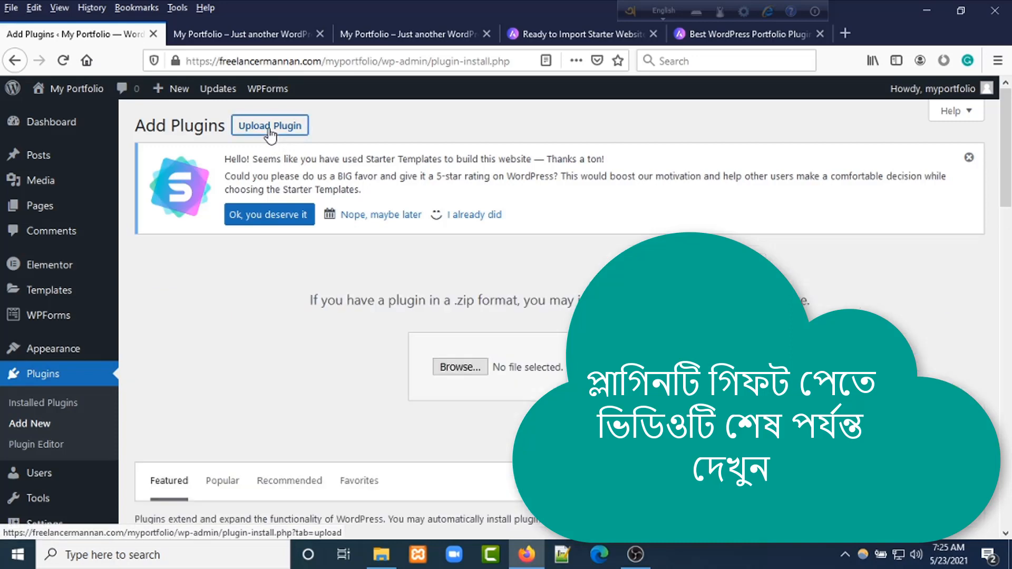
{"action": "left_click", "coordinate": [453, 367]}
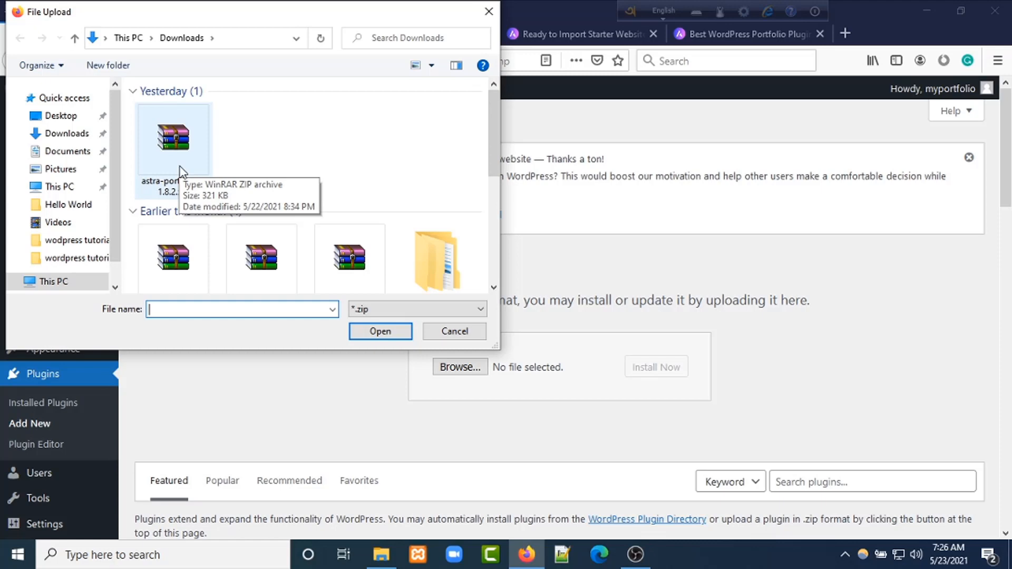
{"action": "left_click", "coordinate": [180, 170]}
{"action": "left_click", "coordinate": [378, 337]}
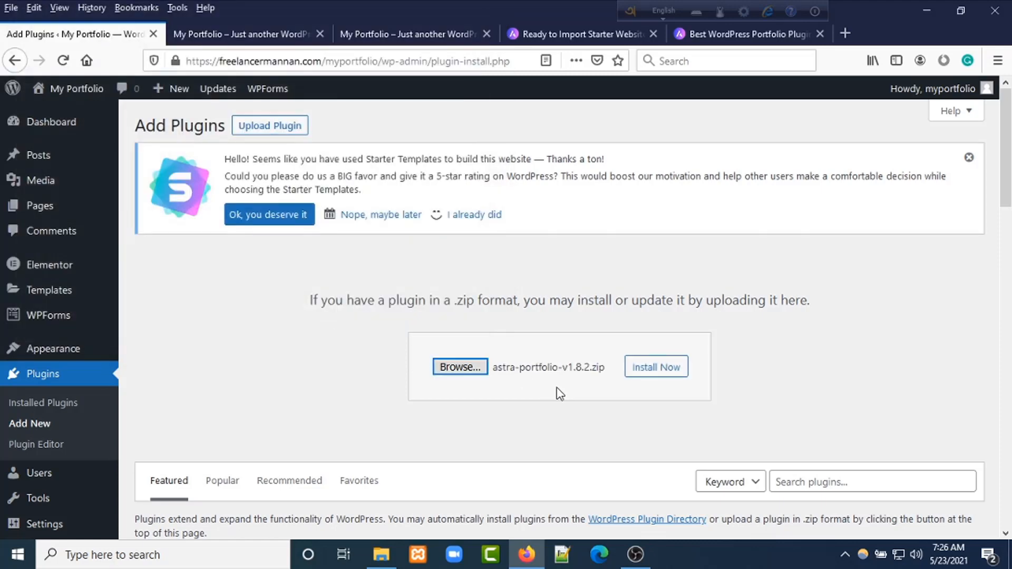
{"action": "left_click", "coordinate": [668, 369]}
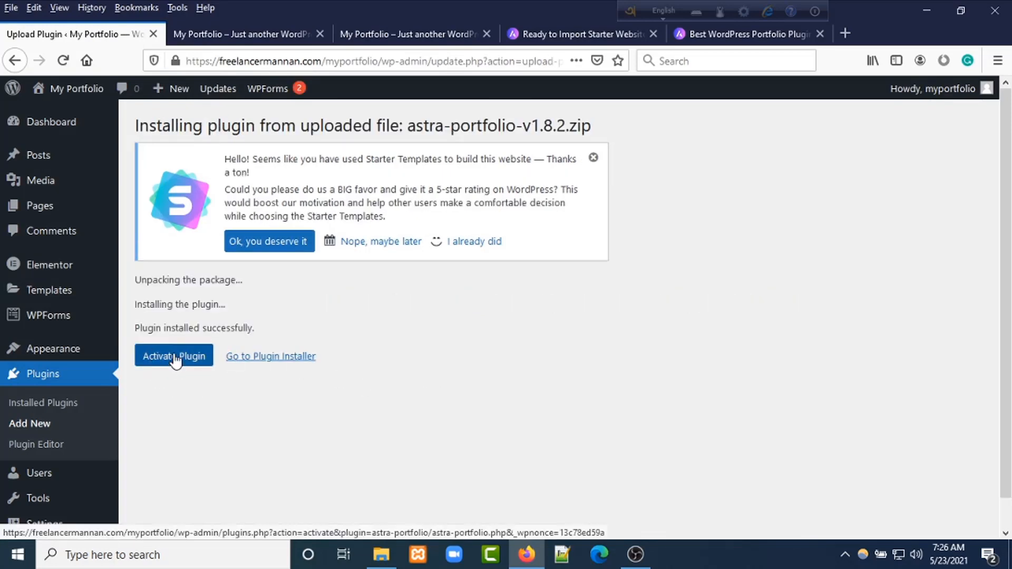
{"action": "left_click", "coordinate": [175, 361]}
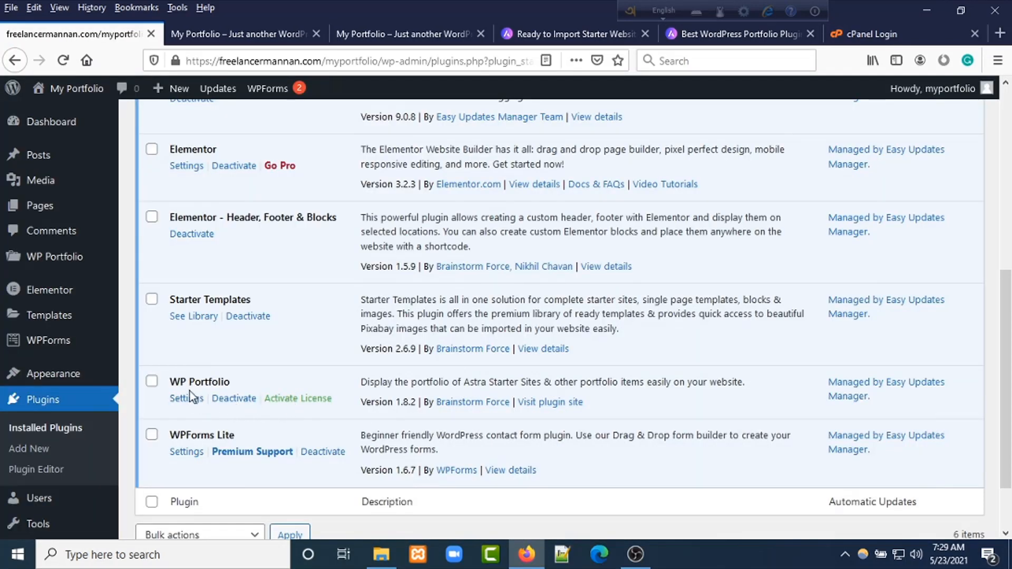
Check the WP Portfolio plugin's license activation option among the installed plugins.
{"action": "left_click", "coordinate": [316, 399]}
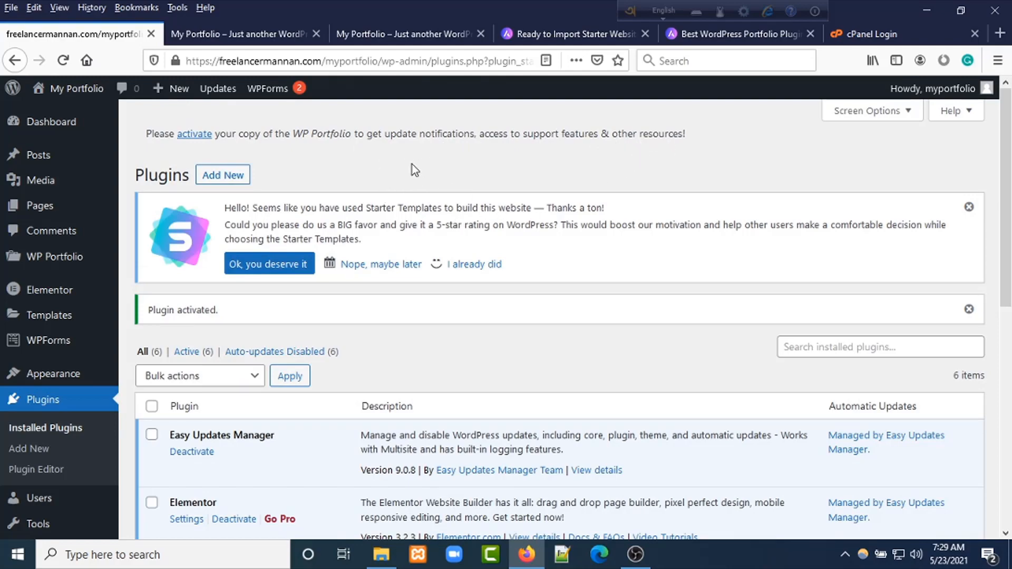
{"action": "scroll", "coordinate": [343, 248], "scroll_direction": "down", "scroll_amount": 4}
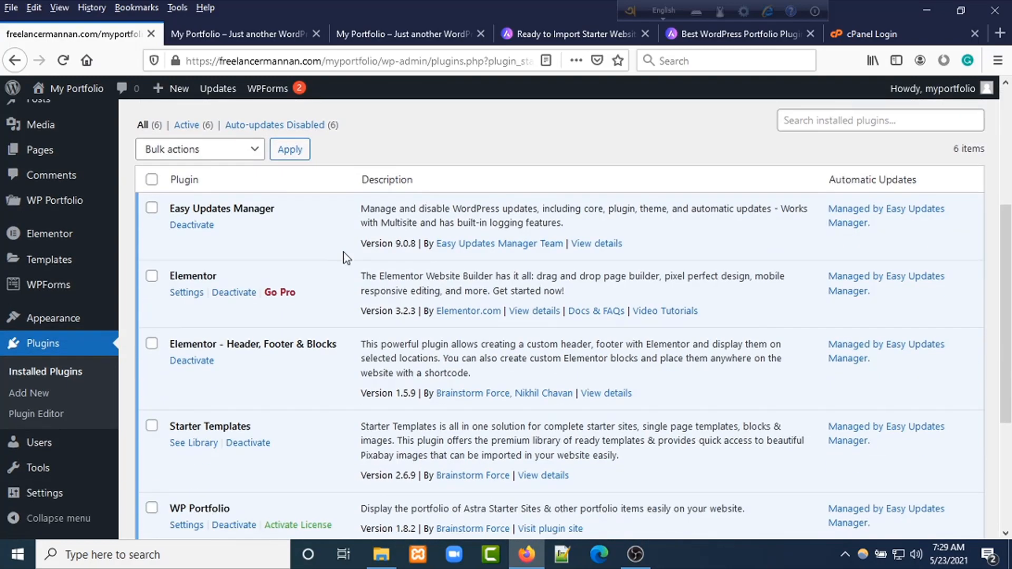
{"action": "scroll", "coordinate": [363, 314], "scroll_direction": "down", "scroll_amount": 3}
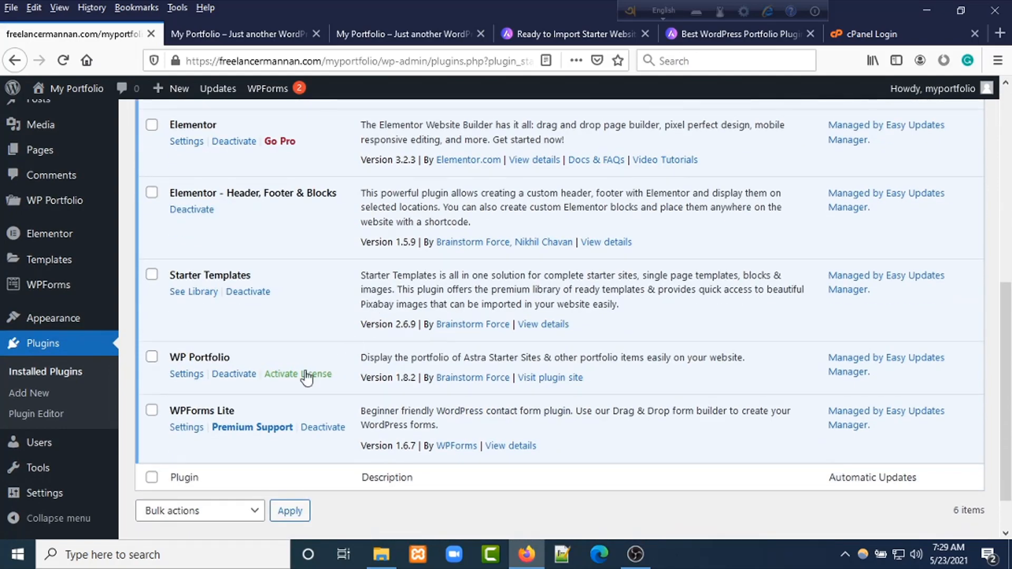
{"action": "scroll", "coordinate": [257, 382], "scroll_direction": "up", "scroll_amount": 4}
{"action": "scroll", "coordinate": [254, 374], "scroll_direction": "up", "scroll_amount": 2}
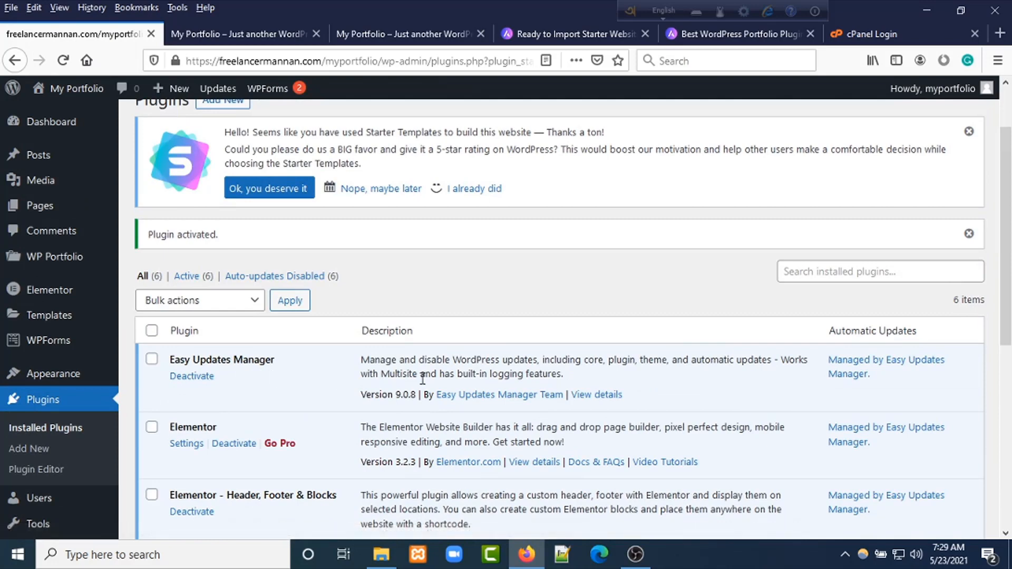
Set plugin updates for WP Portfolio to Blocked in the Easy Updates Manager plugin update options.
{"action": "mouse_move", "coordinate": [52, 126]}
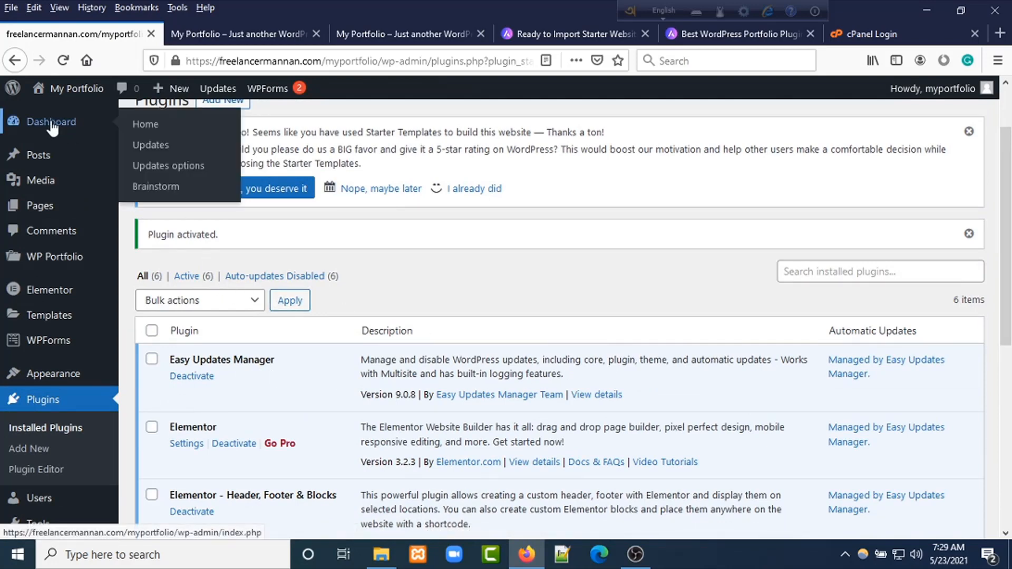
{"action": "left_click", "coordinate": [178, 166]}
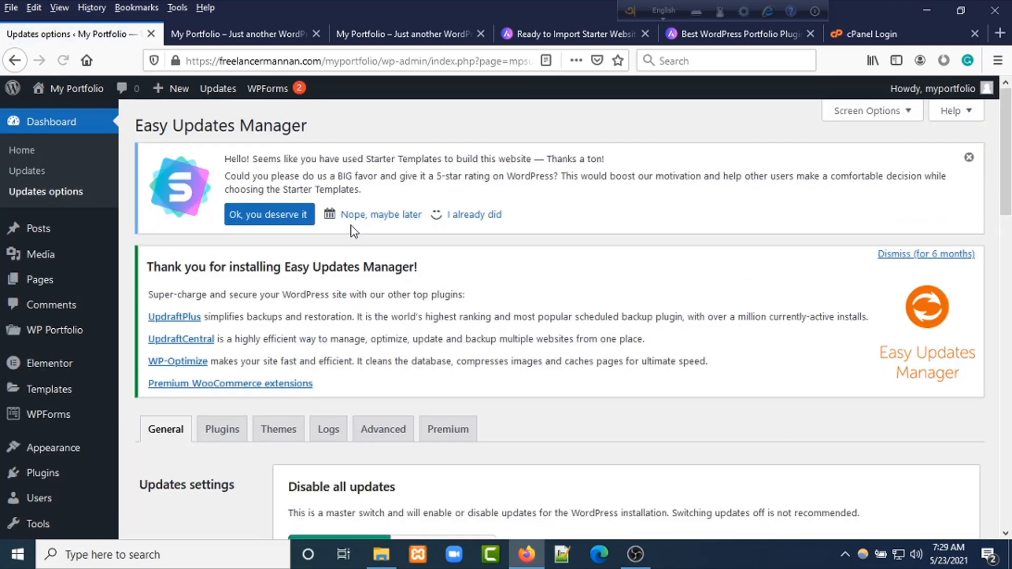
{"action": "scroll", "coordinate": [379, 295], "scroll_direction": "down", "scroll_amount": 2}
{"action": "scroll", "coordinate": [380, 298], "scroll_direction": "down", "scroll_amount": 1}
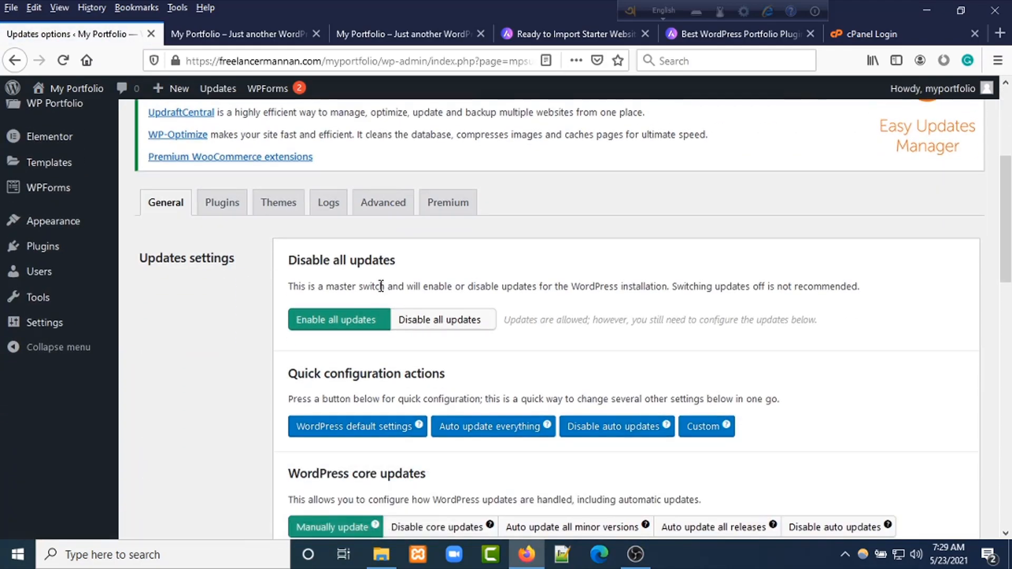
{"action": "left_click", "coordinate": [223, 203]}
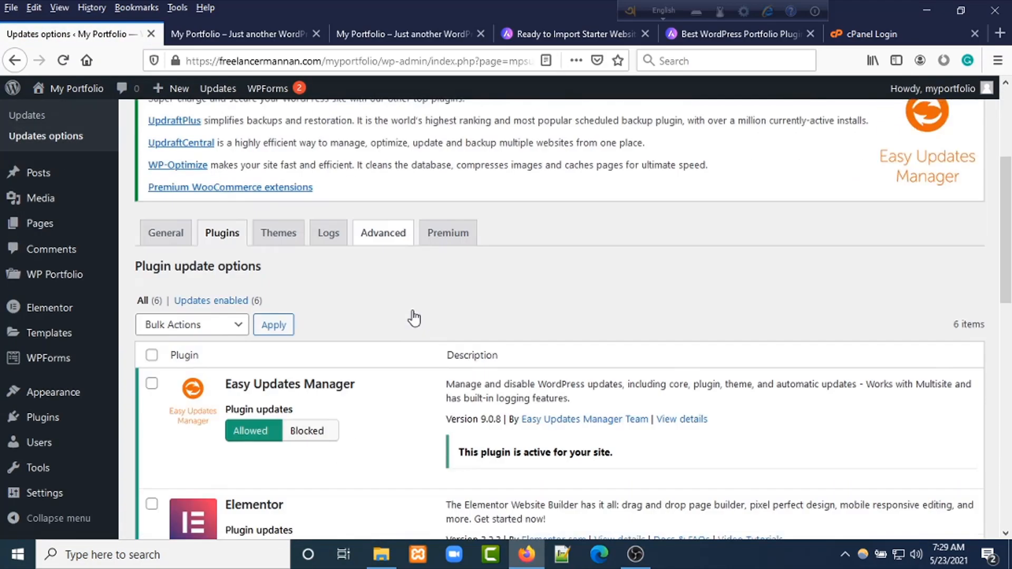
{"action": "scroll", "coordinate": [414, 317], "scroll_direction": "down", "scroll_amount": 2}
{"action": "scroll", "coordinate": [409, 316], "scroll_direction": "down", "scroll_amount": 3}
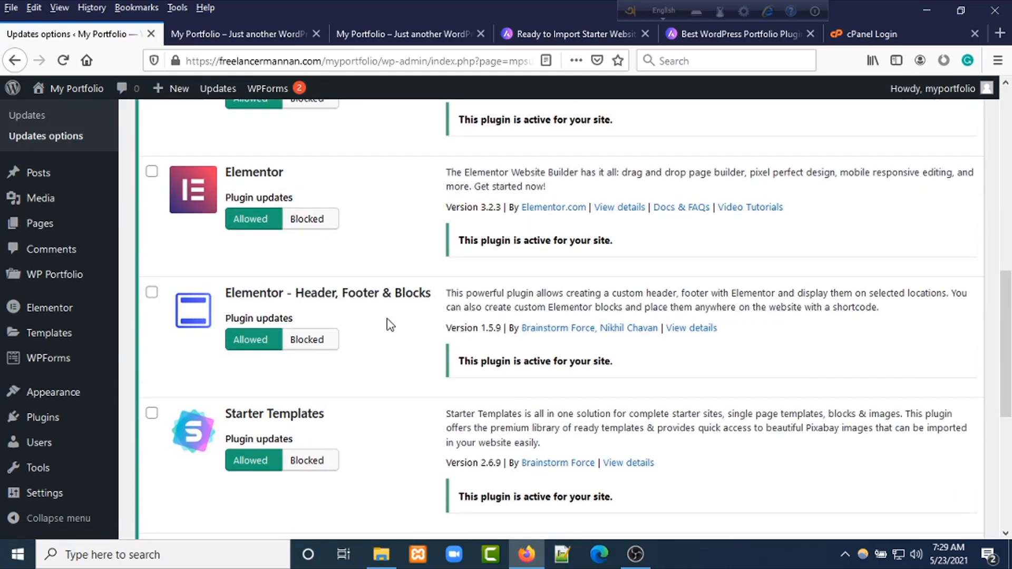
{"action": "scroll", "coordinate": [389, 324], "scroll_direction": "down", "scroll_amount": 4}
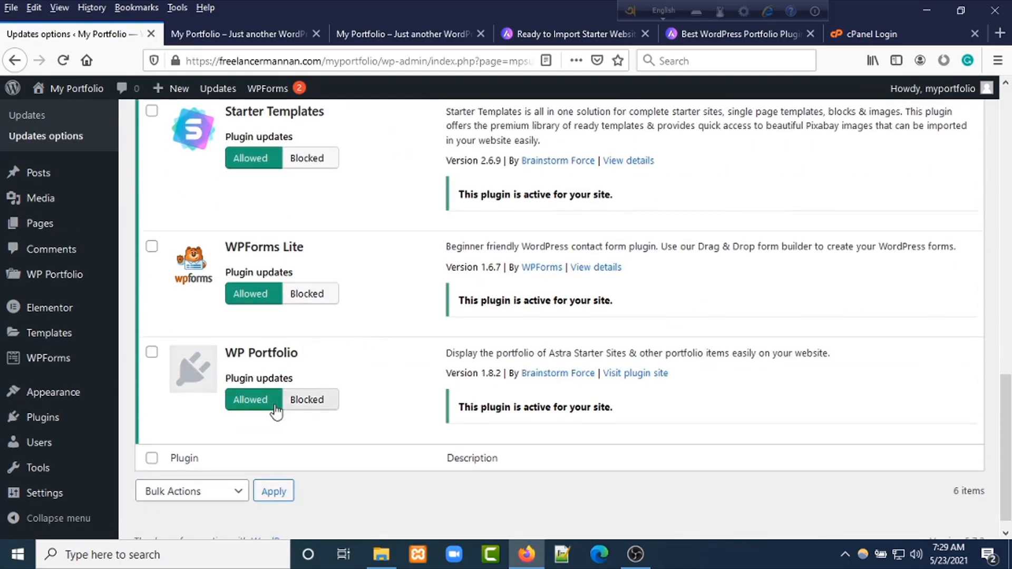
{"action": "left_click", "coordinate": [311, 400]}
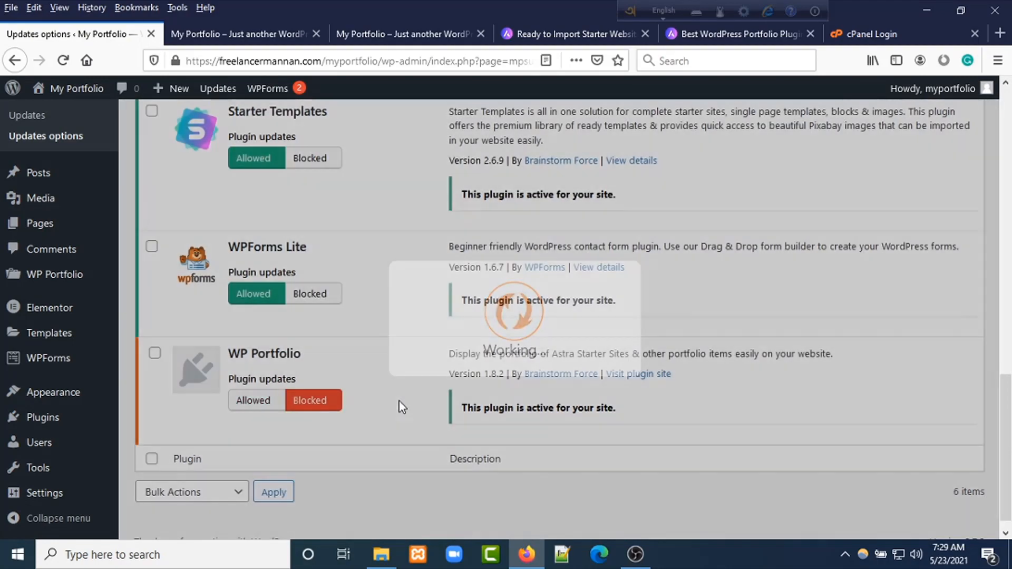
Examine Easy Updates Manager's general settings for quick configuration, WordPress core, plugin and theme updates.
{"action": "scroll", "coordinate": [399, 406], "scroll_direction": "up", "scroll_amount": 10}
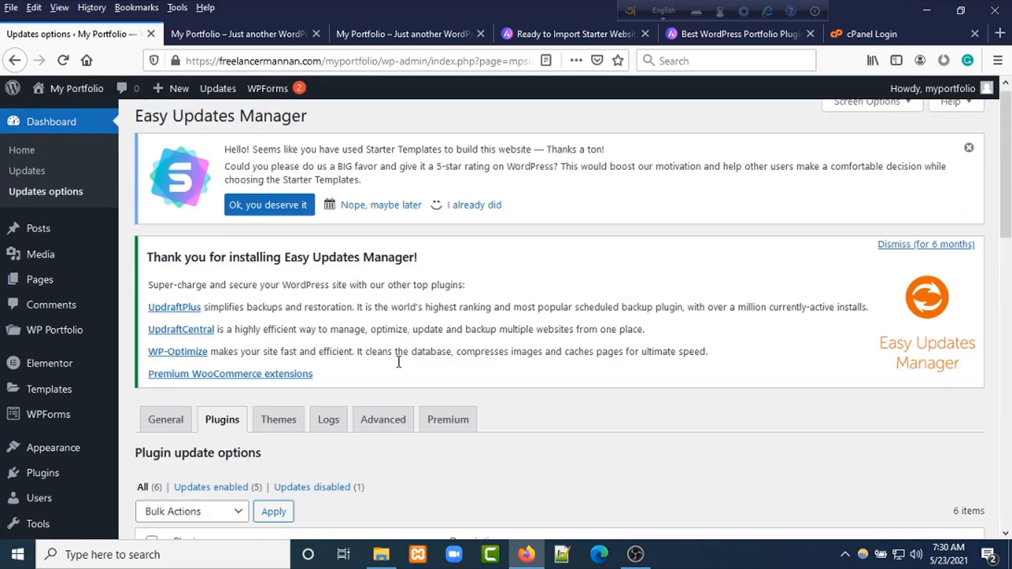
{"action": "scroll", "coordinate": [399, 362], "scroll_direction": "down", "scroll_amount": 2}
{"action": "left_click", "coordinate": [163, 354]}
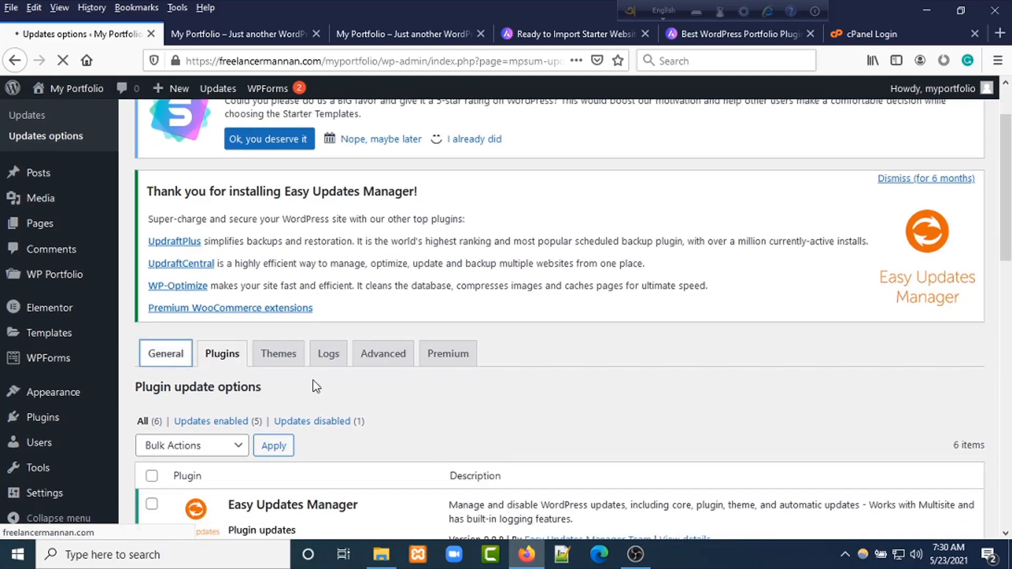
{"action": "scroll", "coordinate": [381, 365], "scroll_direction": "down", "scroll_amount": 5}
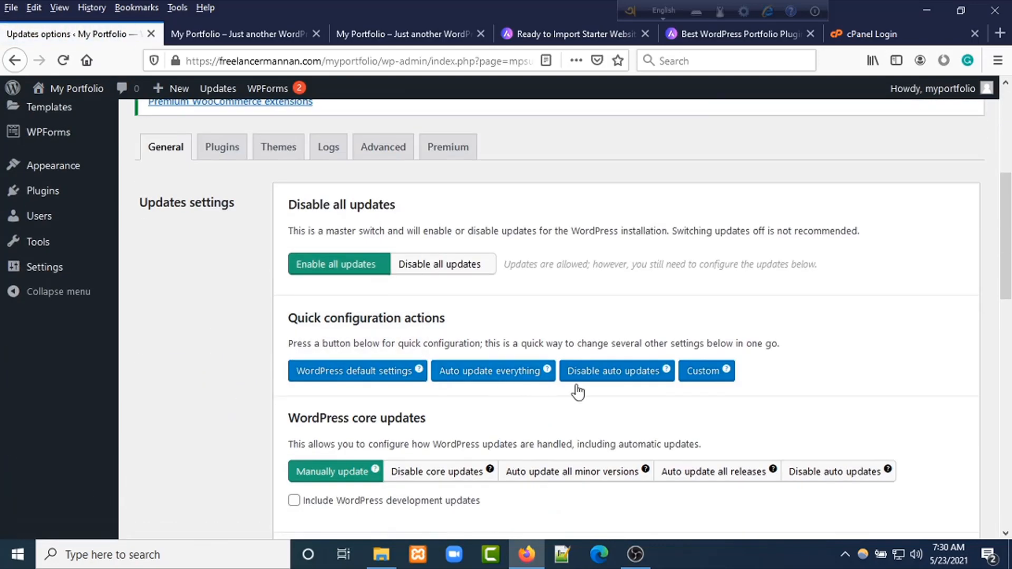
{"action": "left_click", "coordinate": [696, 376]}
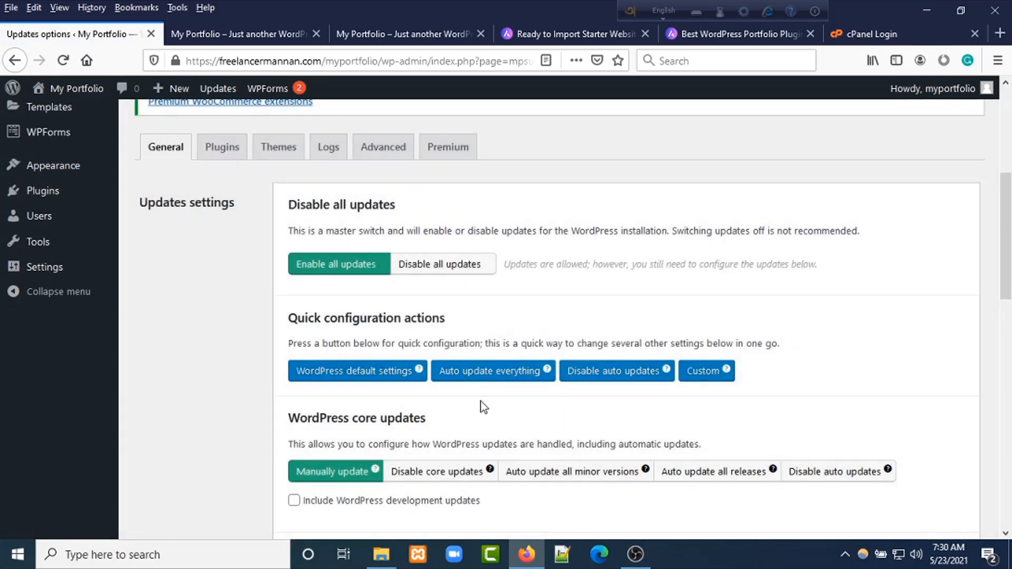
{"action": "scroll", "coordinate": [481, 400], "scroll_direction": "down", "scroll_amount": 4}
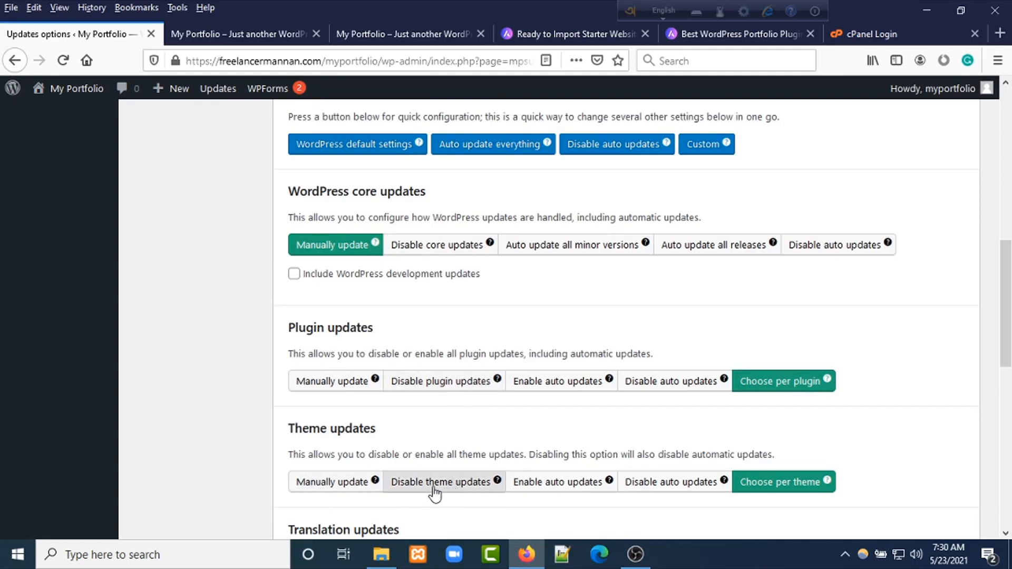
{"action": "scroll", "coordinate": [439, 446], "scroll_direction": "up", "scroll_amount": 10}
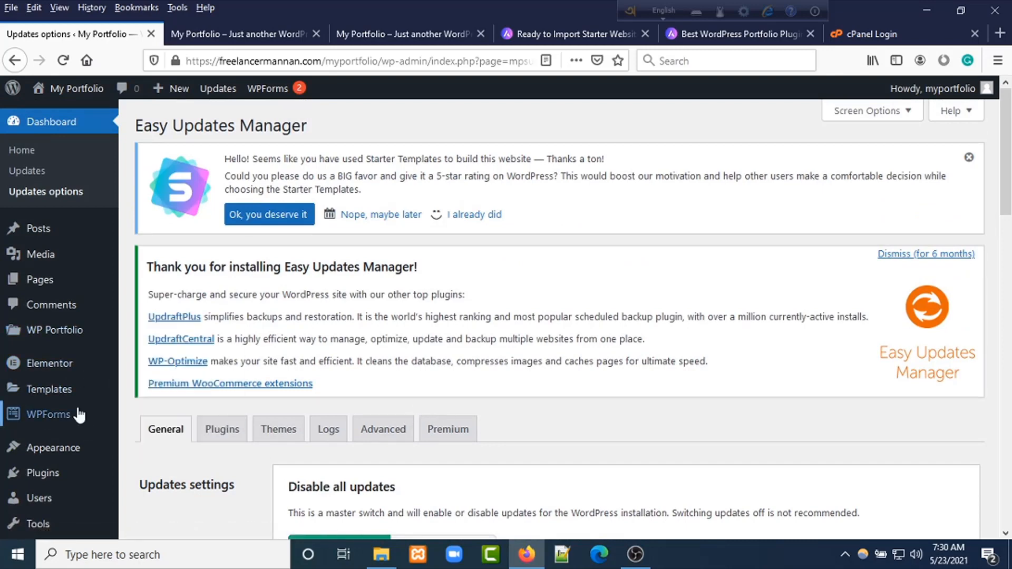
In the WP Portfolio settings, choose Elementor as the page builder and sync the Astra starter sites as portfolio items.
{"action": "mouse_move", "coordinate": [77, 345]}
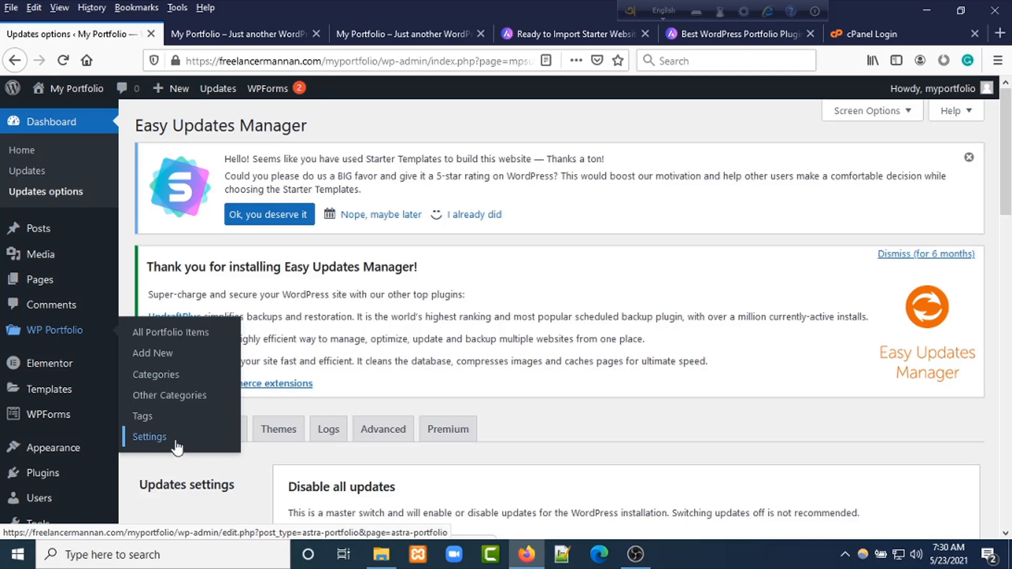
{"action": "left_click", "coordinate": [152, 439]}
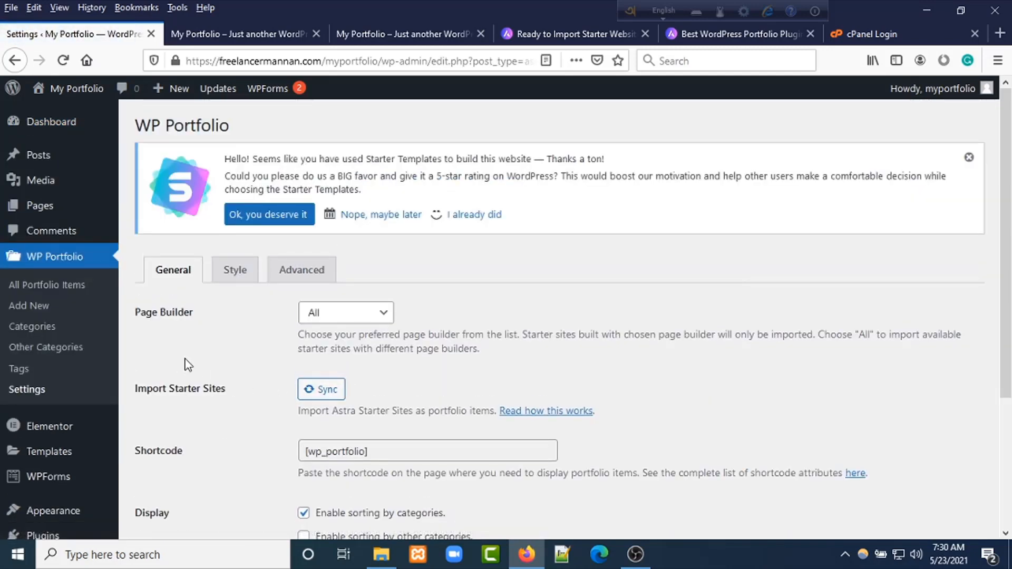
{"action": "scroll", "coordinate": [225, 295], "scroll_direction": "down", "scroll_amount": 2}
{"action": "left_click", "coordinate": [385, 239]}
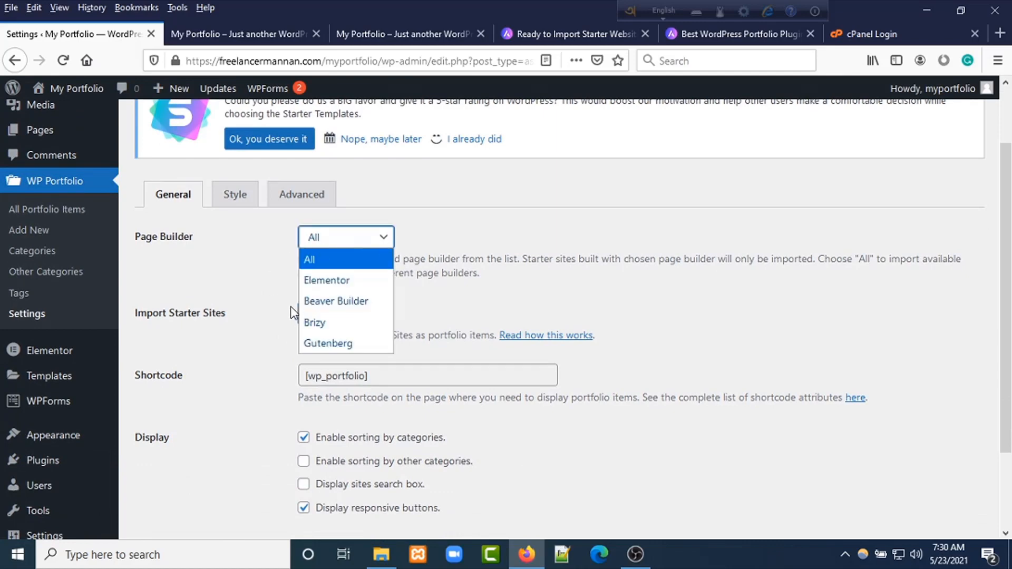
{"action": "left_click", "coordinate": [333, 291]}
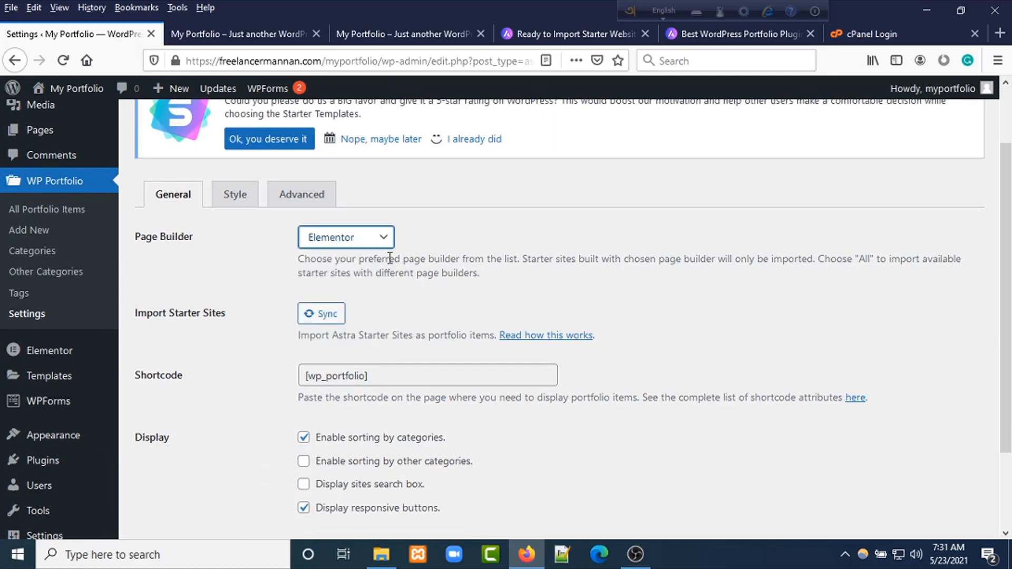
{"action": "left_click", "coordinate": [384, 237]}
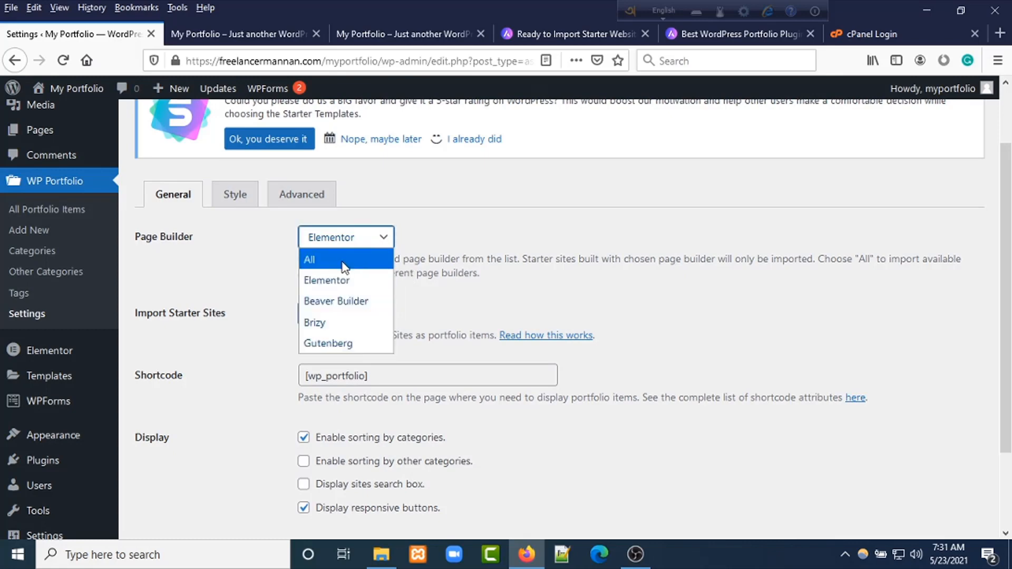
{"action": "left_click", "coordinate": [329, 260]}
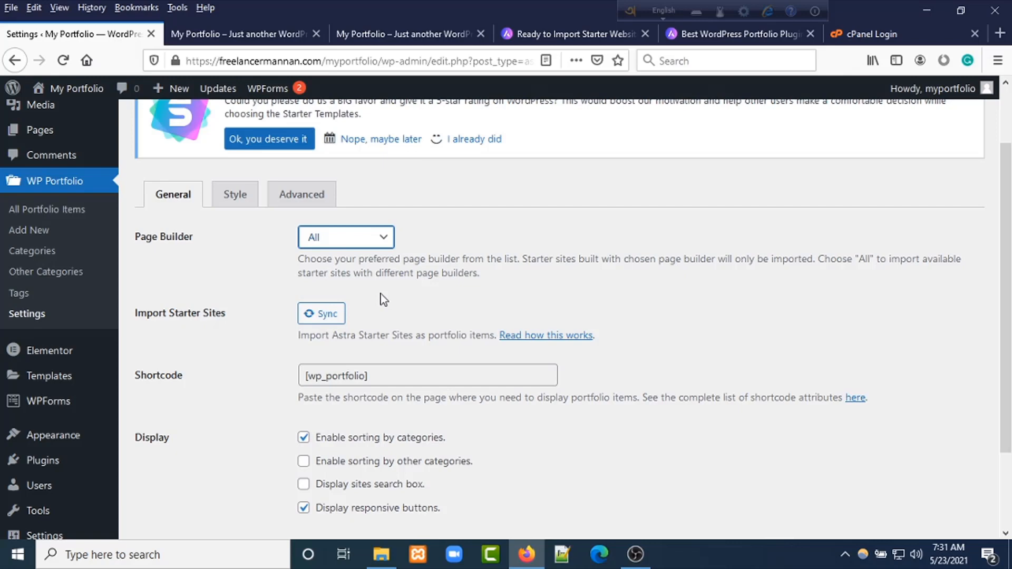
{"action": "left_click", "coordinate": [346, 237]}
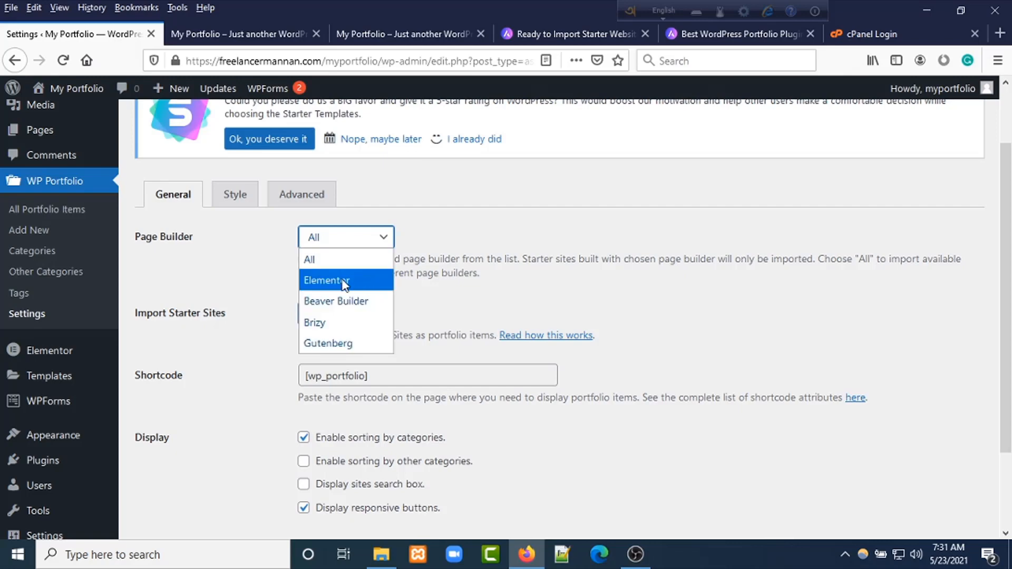
{"action": "left_click", "coordinate": [343, 280]}
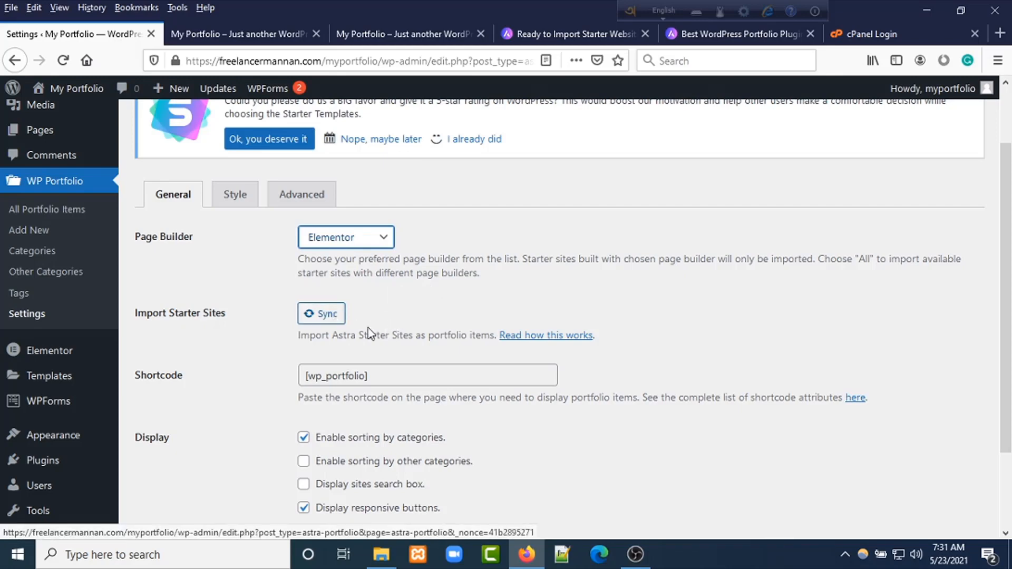
{"action": "scroll", "coordinate": [427, 348], "scroll_direction": "down", "scroll_amount": 2}
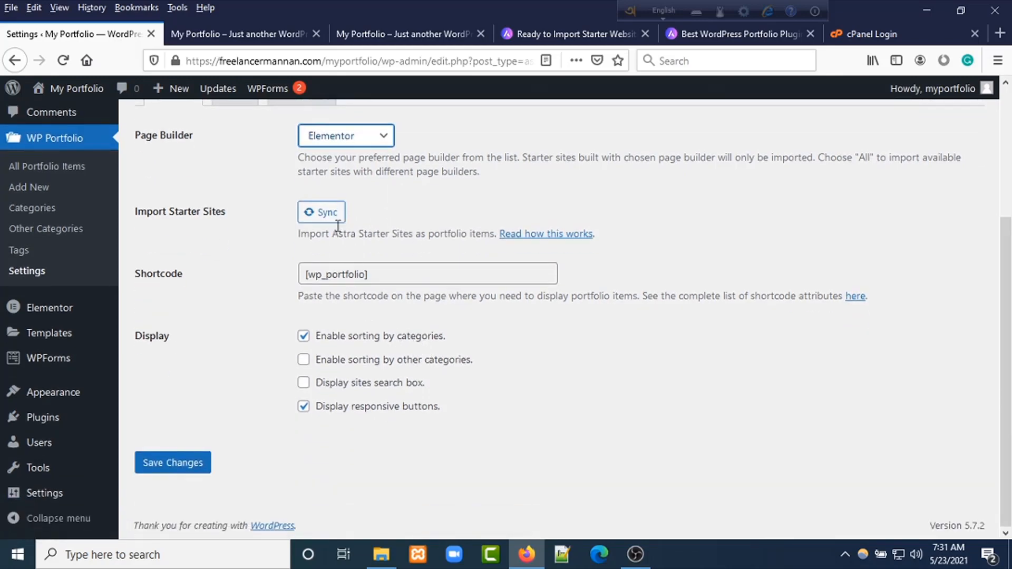
{"action": "left_click", "coordinate": [322, 212]}
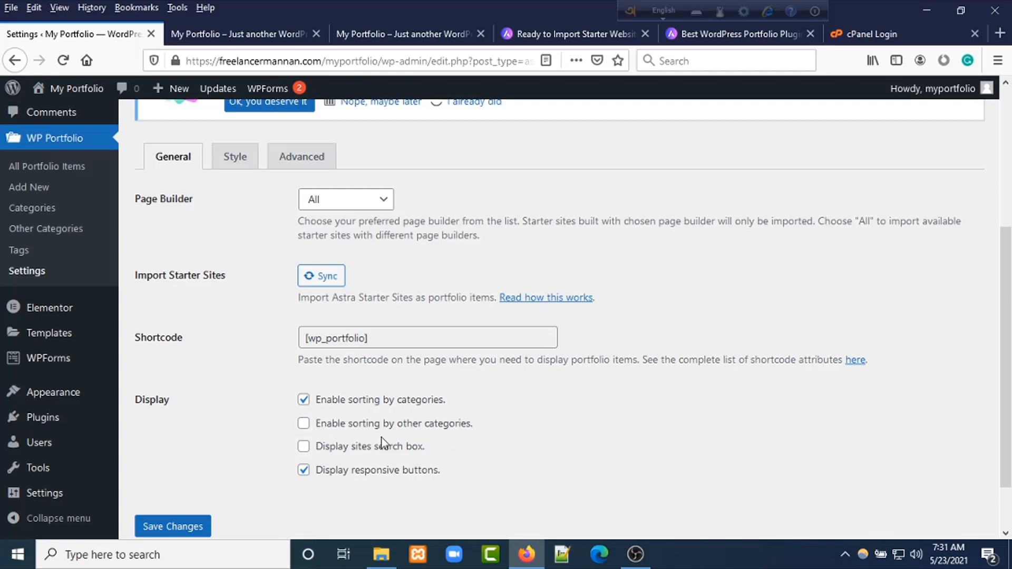
Enable sorting by other categories and the sites search box for the portfolio display, and save the general settings.
{"action": "left_click", "coordinate": [304, 424]}
{"action": "left_click", "coordinate": [304, 447]}
{"action": "scroll", "coordinate": [274, 437], "scroll_direction": "up", "scroll_amount": 1}
{"action": "left_click", "coordinate": [182, 534]}
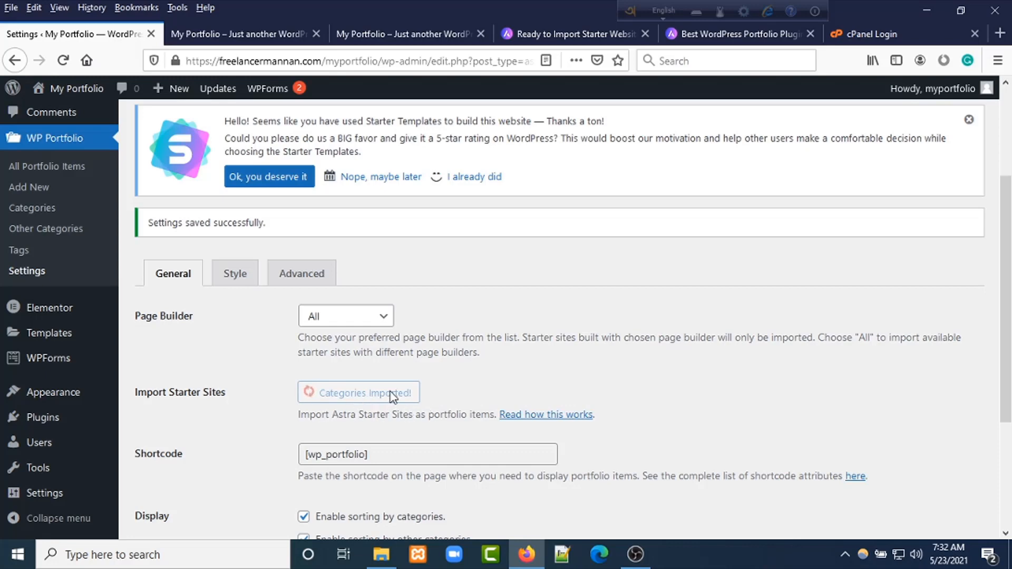
In the portfolio style settings, choose Scroll for showing more items, the Default thumbnail hover style and the Bottom preview bar.
{"action": "left_click", "coordinate": [236, 276]}
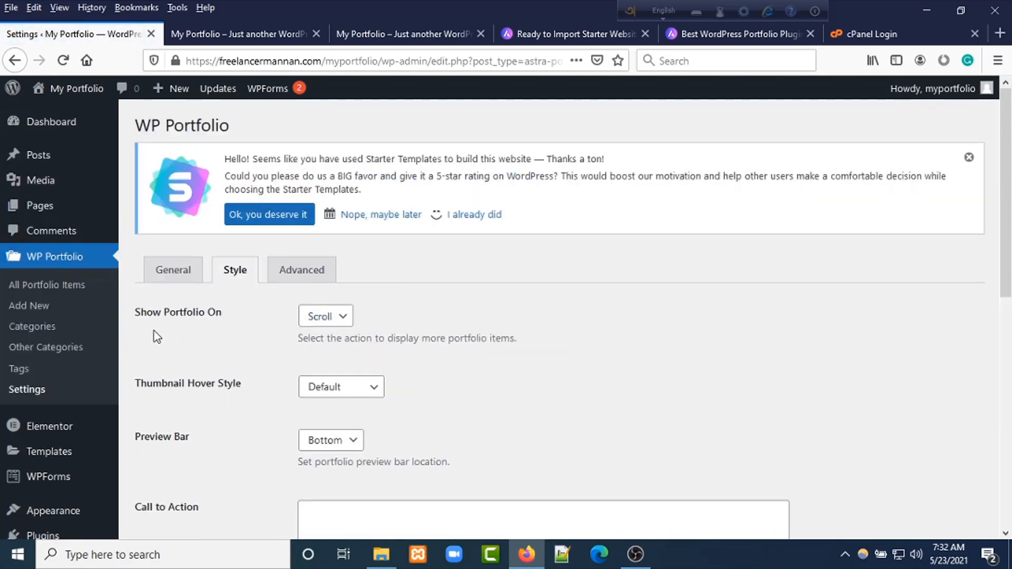
{"action": "left_click", "coordinate": [341, 316]}
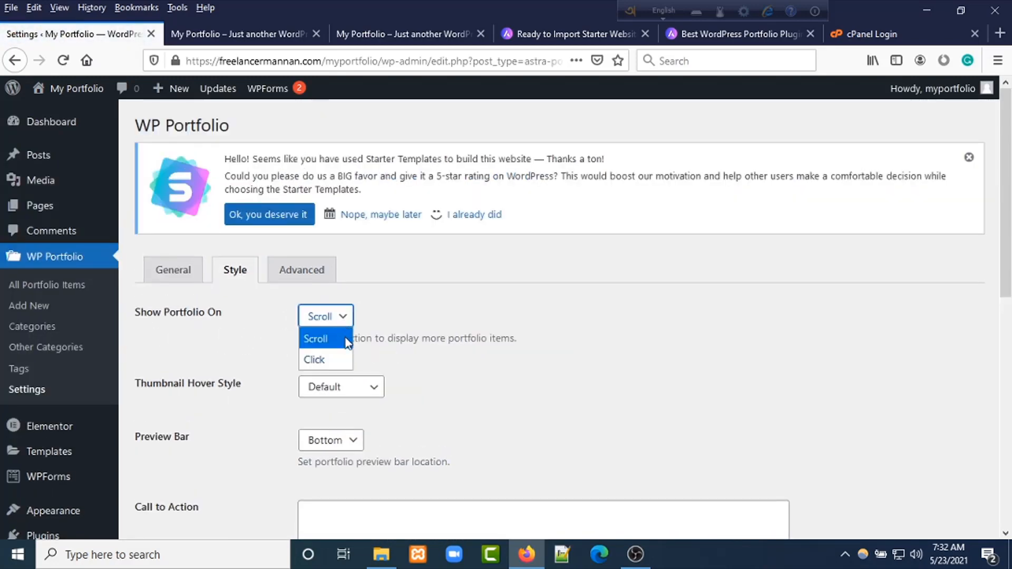
{"action": "left_click", "coordinate": [340, 338]}
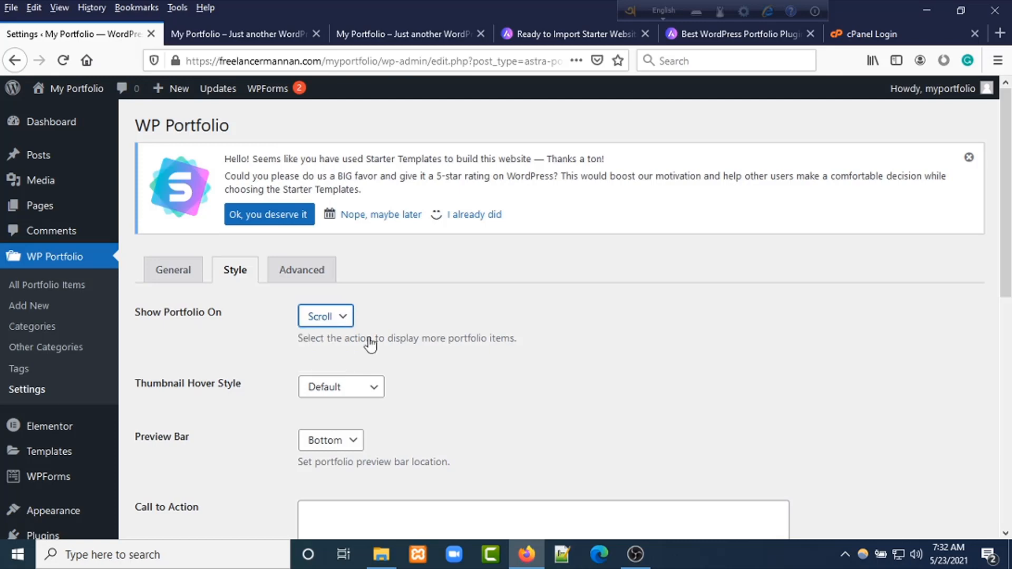
{"action": "left_click", "coordinate": [369, 388]}
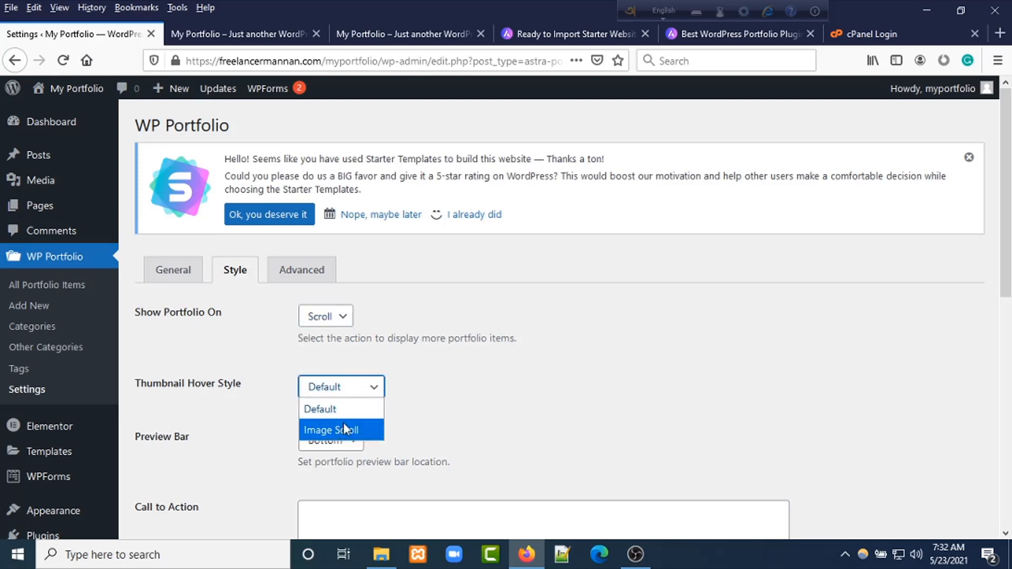
{"action": "left_click", "coordinate": [362, 410]}
{"action": "scroll", "coordinate": [316, 411], "scroll_direction": "down", "scroll_amount": 3}
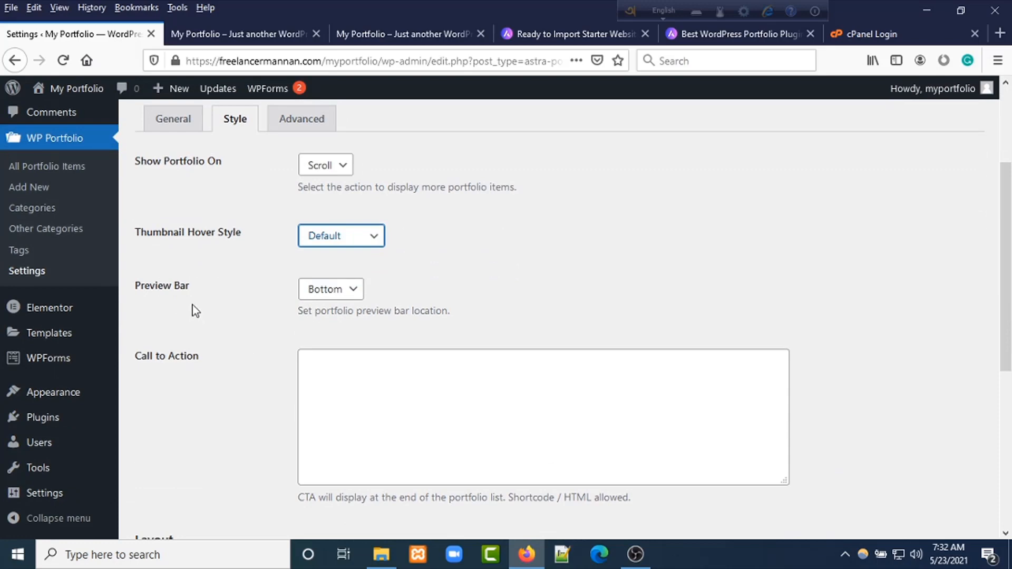
{"action": "left_click", "coordinate": [351, 292]}
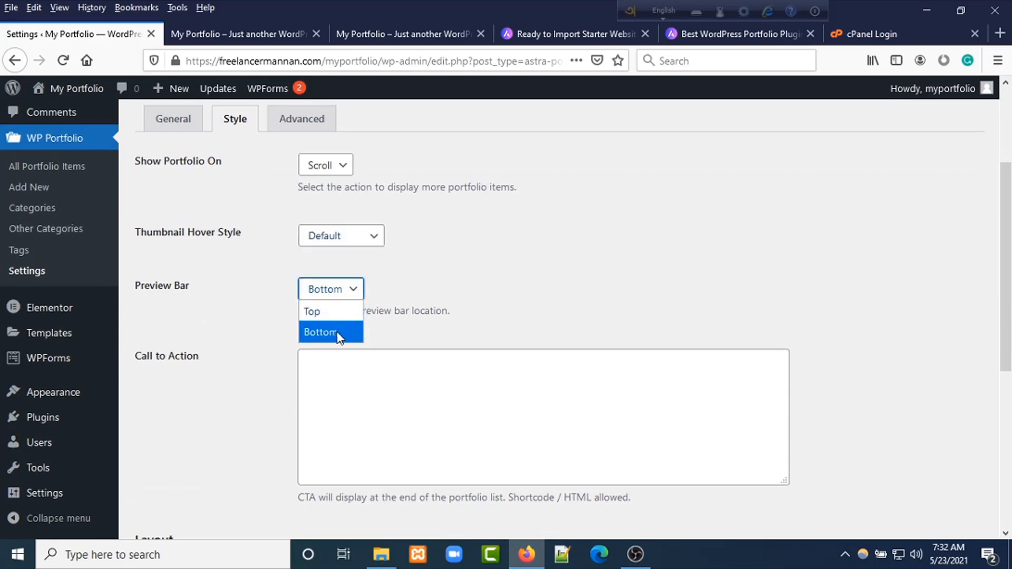
{"action": "left_click", "coordinate": [354, 291]}
{"action": "scroll", "coordinate": [249, 364], "scroll_direction": "down", "scroll_amount": 3}
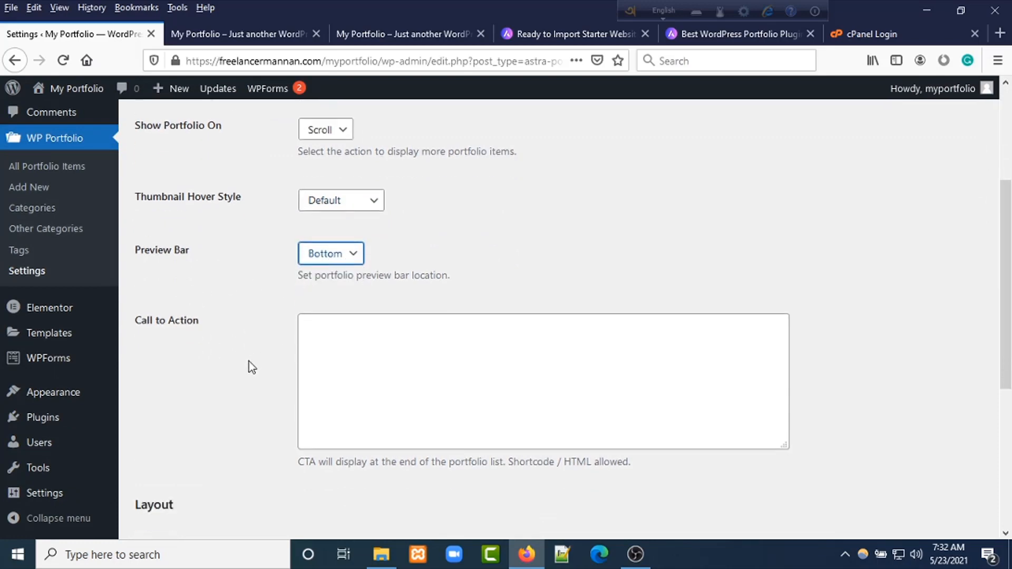
Set the portfolio layout's items per page to 11 with Masonry enabled, and save the style settings.
{"action": "scroll", "coordinate": [242, 335], "scroll_direction": "down", "scroll_amount": 1}
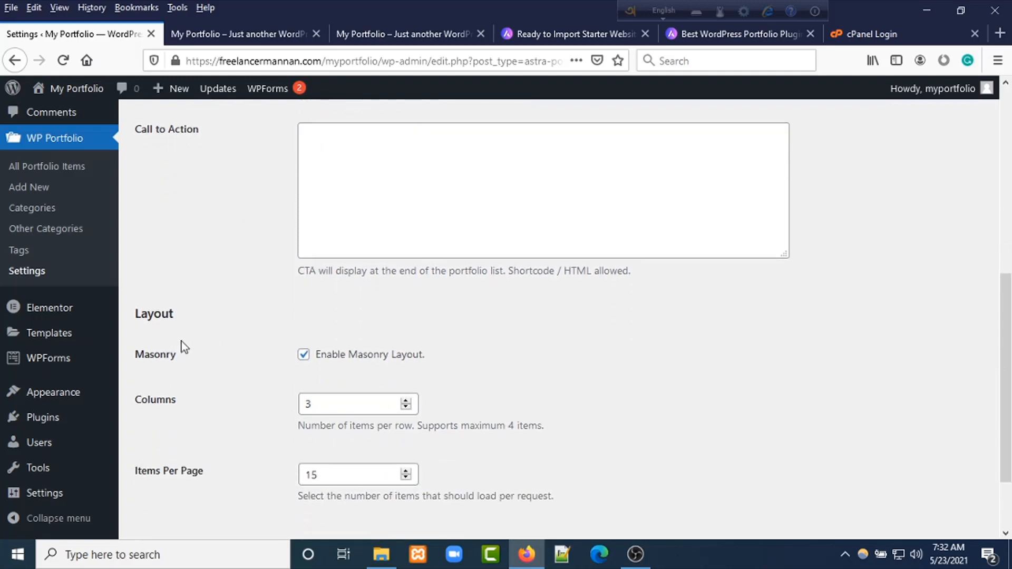
{"action": "left_click", "coordinate": [303, 356]}
{"action": "left_click", "coordinate": [304, 356]}
{"action": "scroll", "coordinate": [316, 361], "scroll_direction": "down", "scroll_amount": 2}
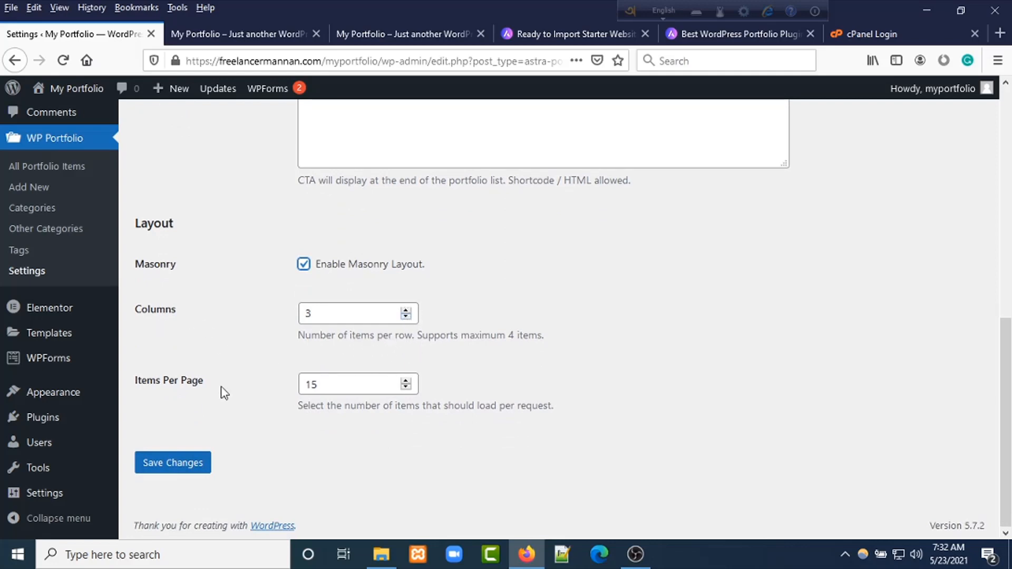
{"action": "left_click", "coordinate": [405, 388]}
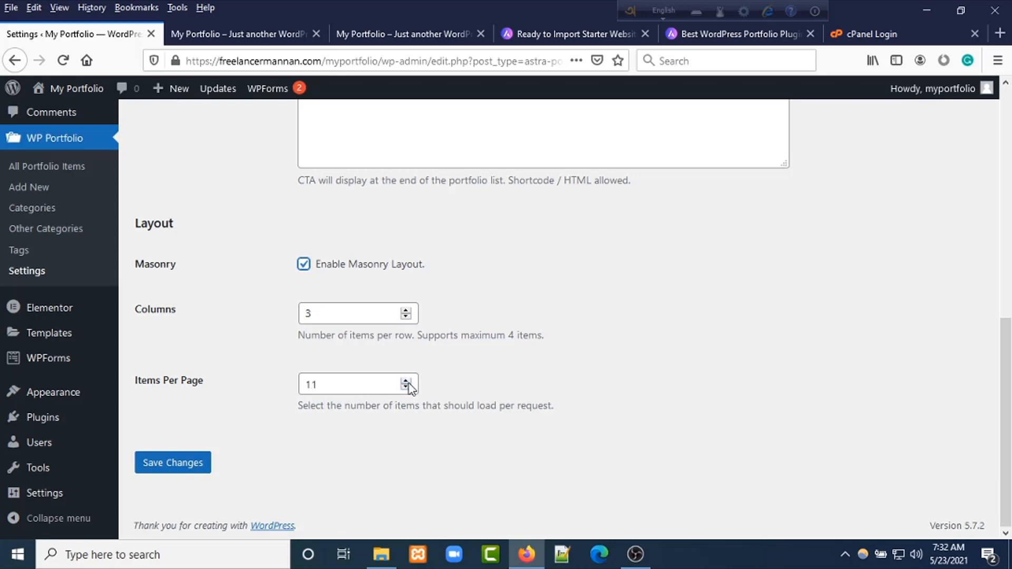
{"action": "left_click", "coordinate": [165, 463]}
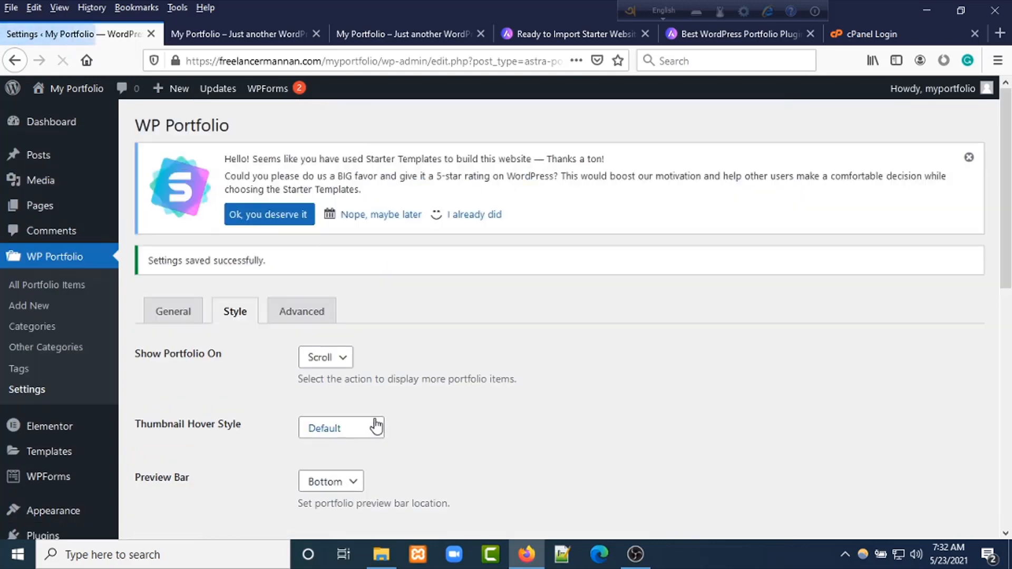
Change the portfolio URL rewrite slug to freelancer-mannan in the advanced WP Portfolio settings and save.
{"action": "left_click", "coordinate": [285, 315]}
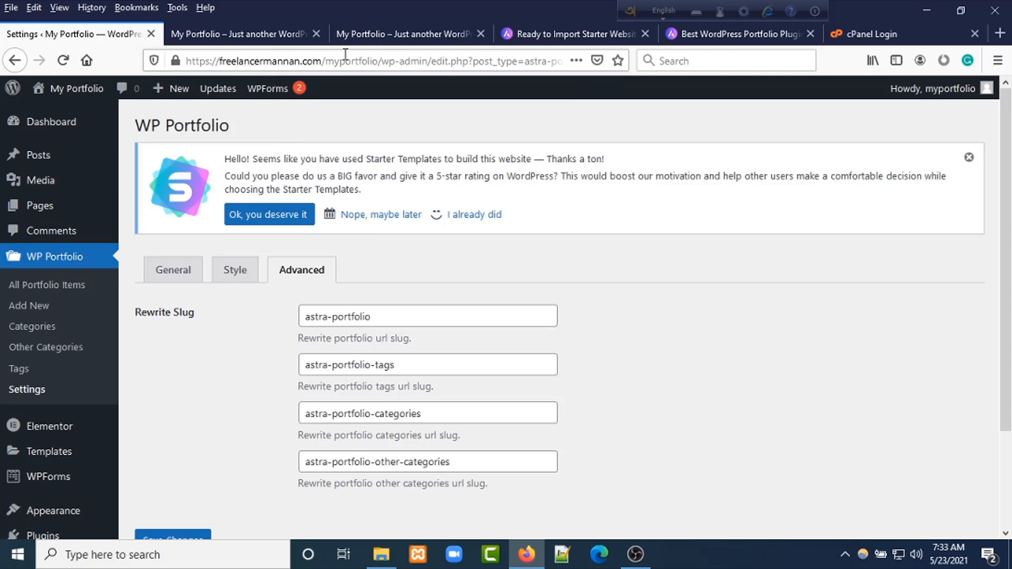
{"action": "left_click_drag", "start_coordinate": [379, 61], "coordinate": [185, 62]}
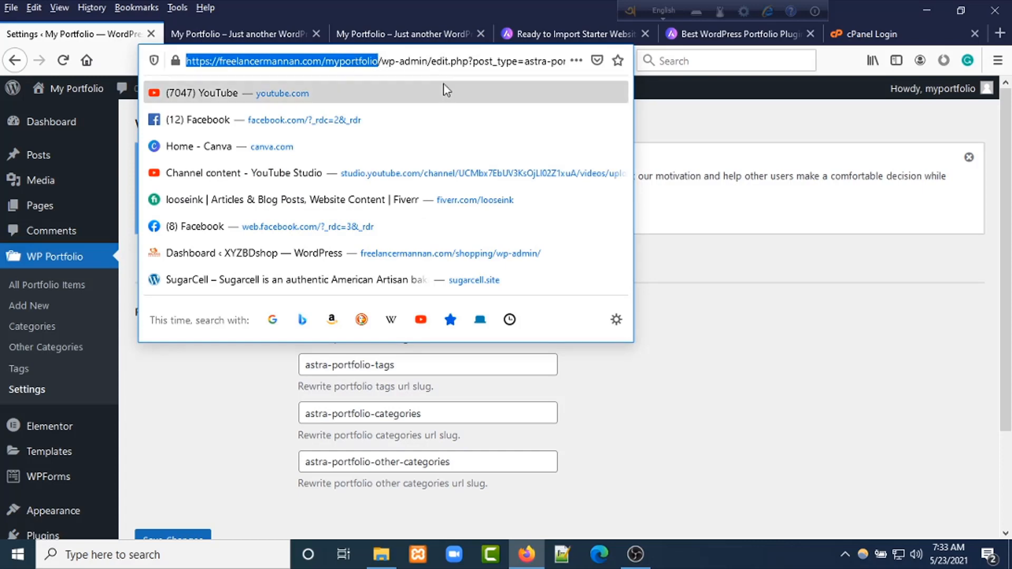
{"action": "left_click", "coordinate": [604, 364]}
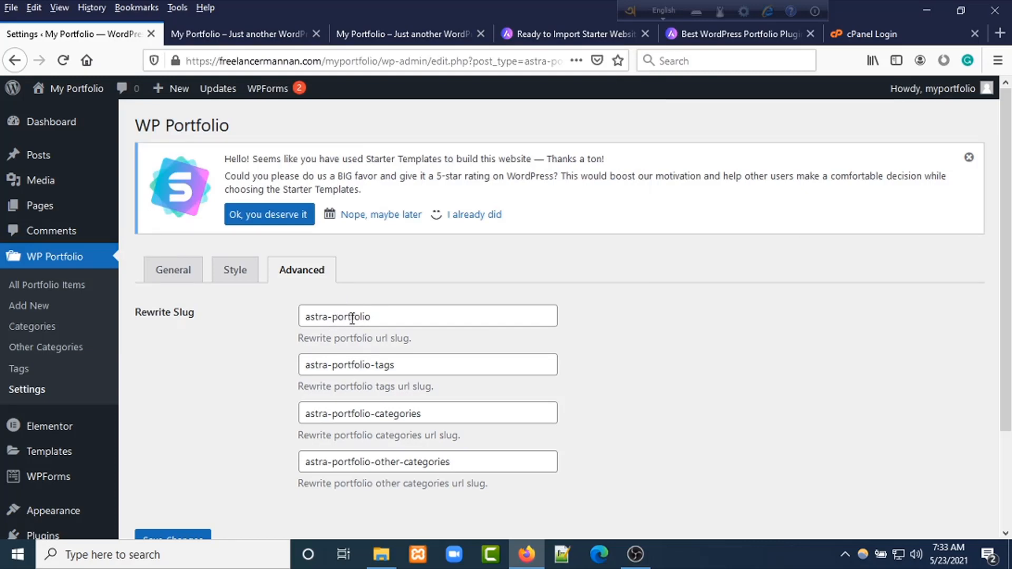
{"action": "left_click_drag", "start_coordinate": [378, 316], "coordinate": [286, 314]}
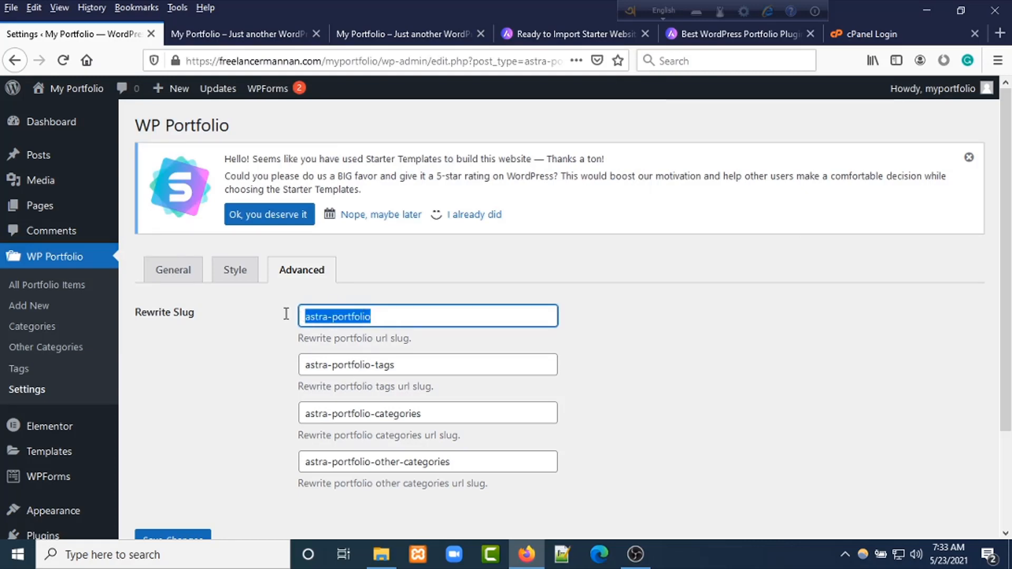
{"action": "type", "text": "free"}
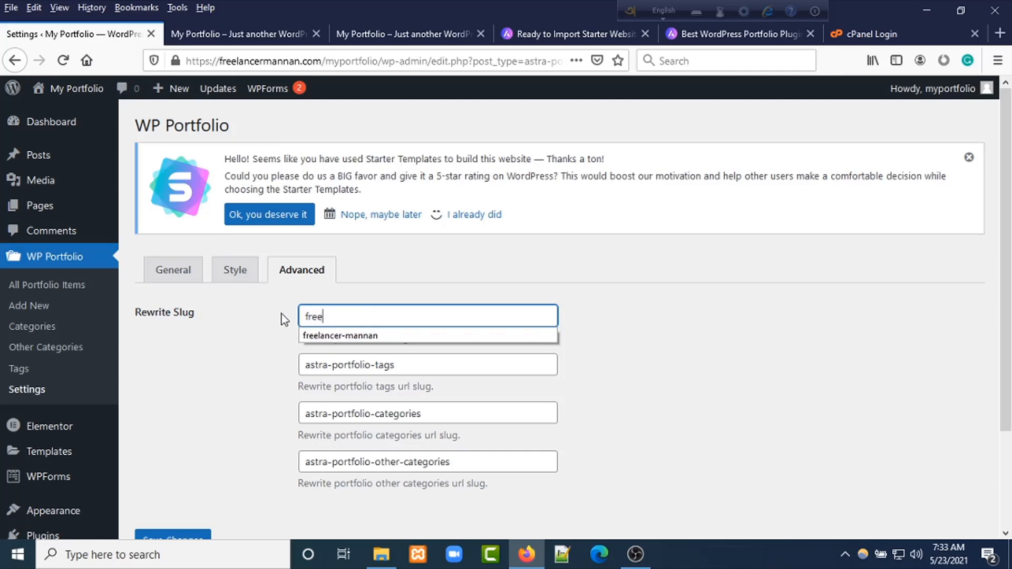
{"action": "left_click", "coordinate": [343, 335]}
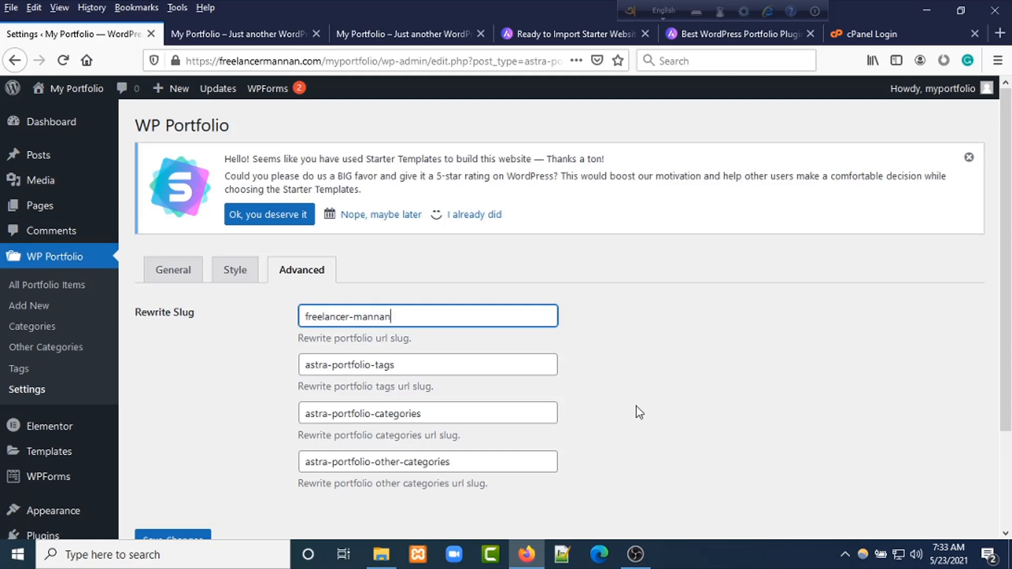
{"action": "scroll", "coordinate": [637, 407], "scroll_direction": "down", "scroll_amount": 3}
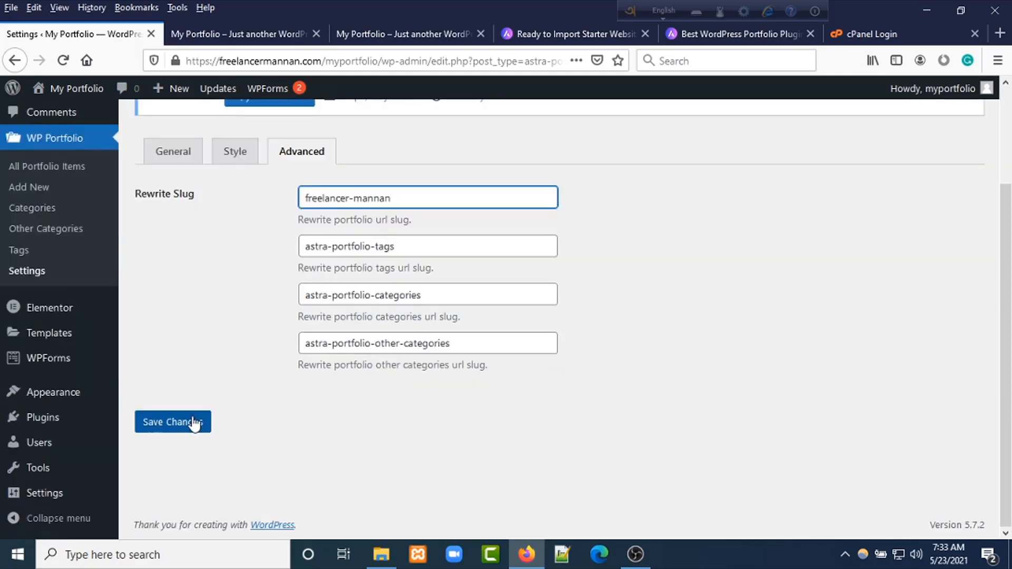
{"action": "left_click", "coordinate": [186, 426]}
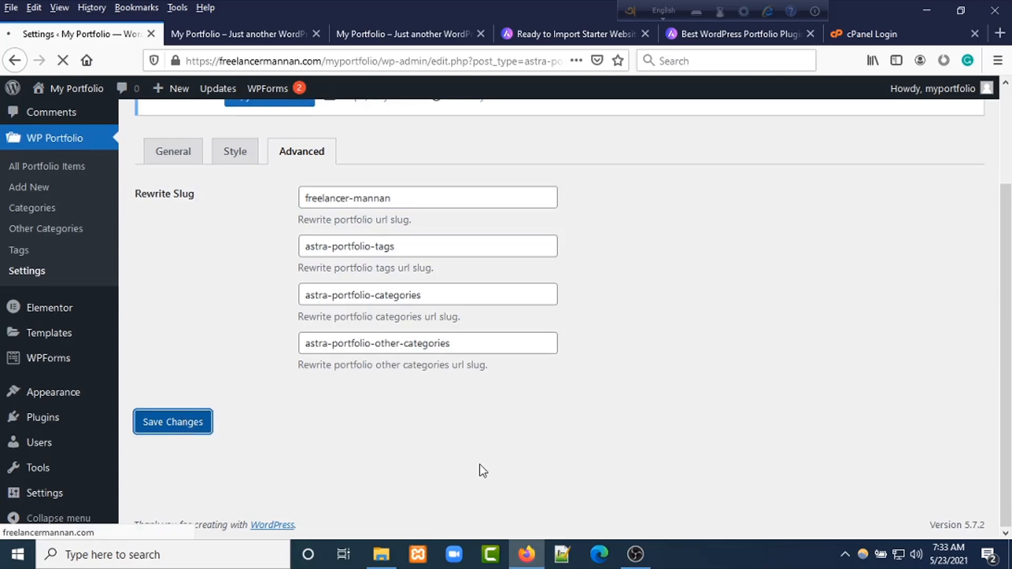
{"action": "scroll", "coordinate": [380, 391], "scroll_direction": "down", "scroll_amount": 2}
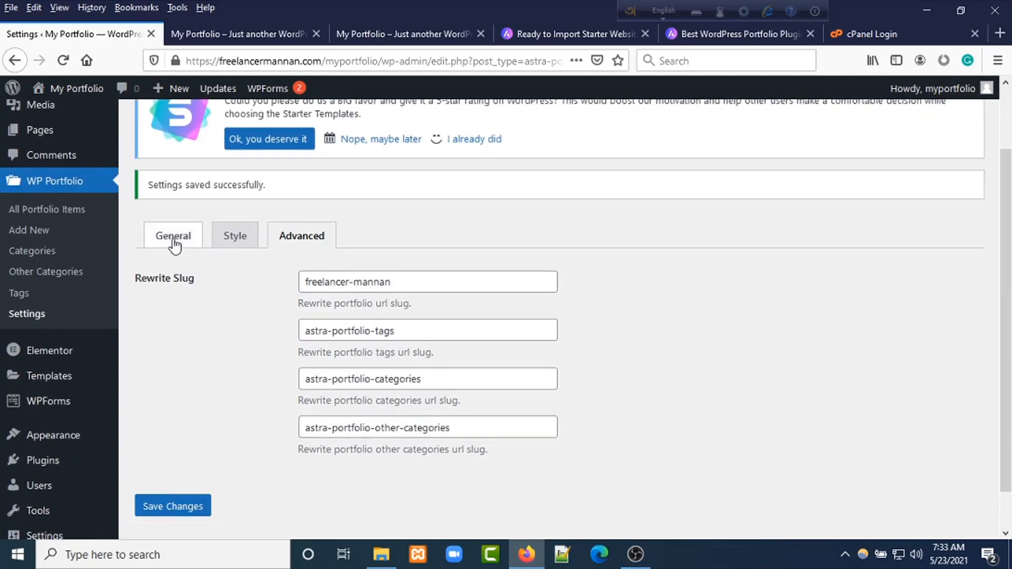
Check the starter-site import progress in the general settings and look through the list of all portfolio items.
{"action": "left_click", "coordinate": [174, 240]}
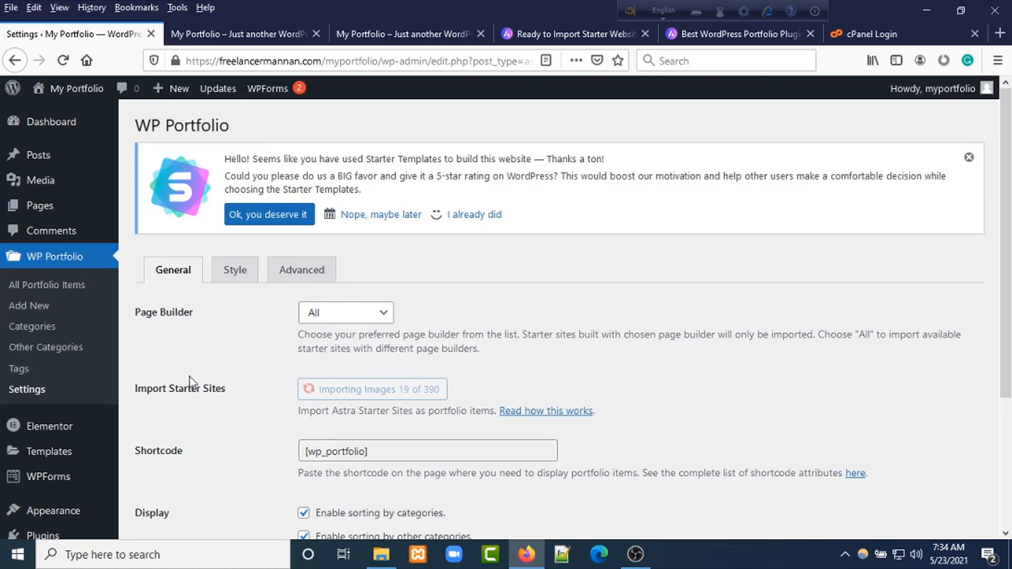
{"action": "left_click", "coordinate": [58, 288]}
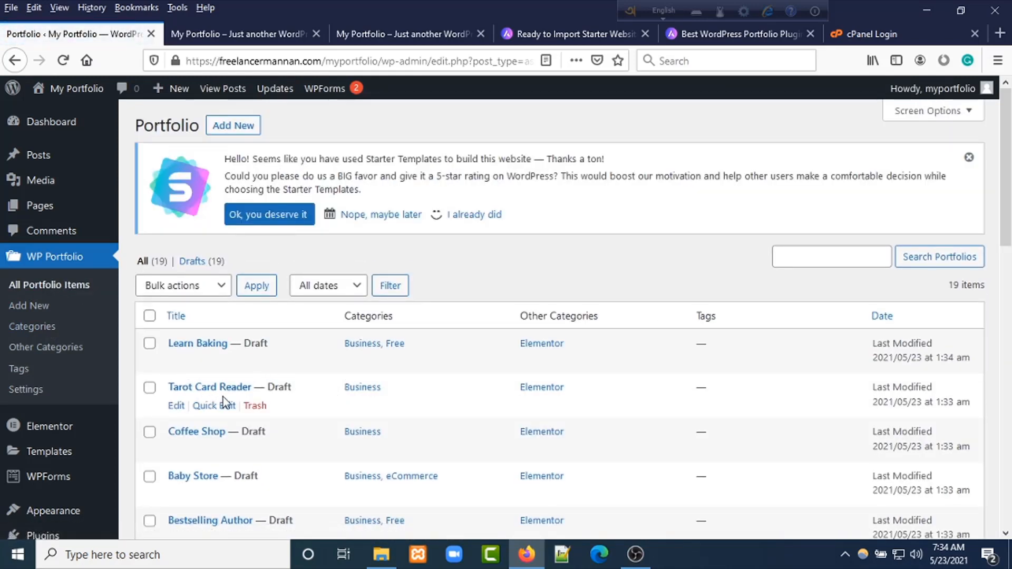
{"action": "scroll", "coordinate": [211, 403], "scroll_direction": "down", "scroll_amount": 2}
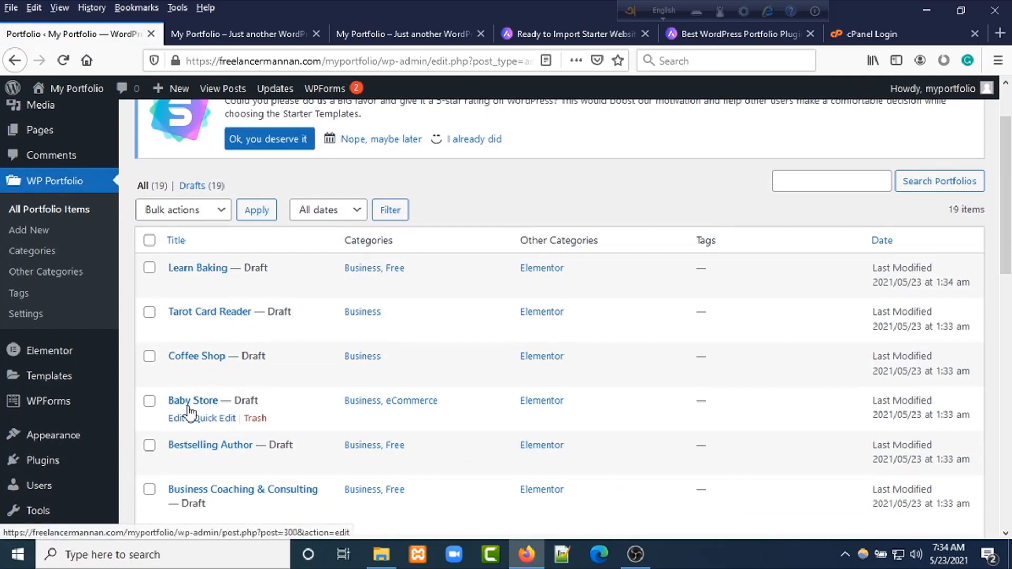
{"action": "scroll", "coordinate": [238, 411], "scroll_direction": "down", "scroll_amount": 3}
{"action": "scroll", "coordinate": [241, 409], "scroll_direction": "down", "scroll_amount": 9}
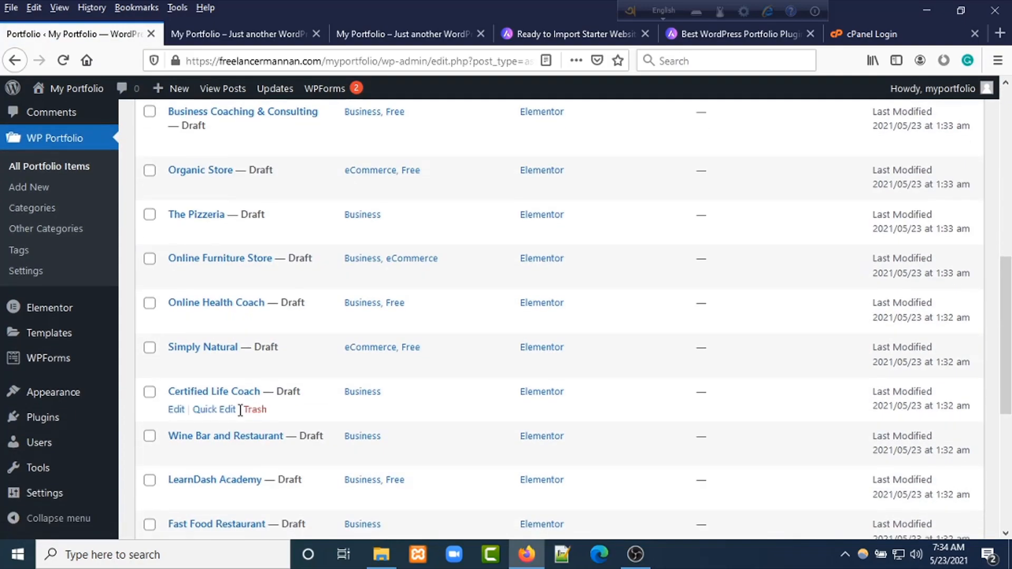
Bulk edit all listed draft portfolio items, setting their status to Published, and update them.
{"action": "scroll", "coordinate": [234, 418], "scroll_direction": "up", "scroll_amount": 5}
{"action": "scroll", "coordinate": [234, 418], "scroll_direction": "up", "scroll_amount": 5}
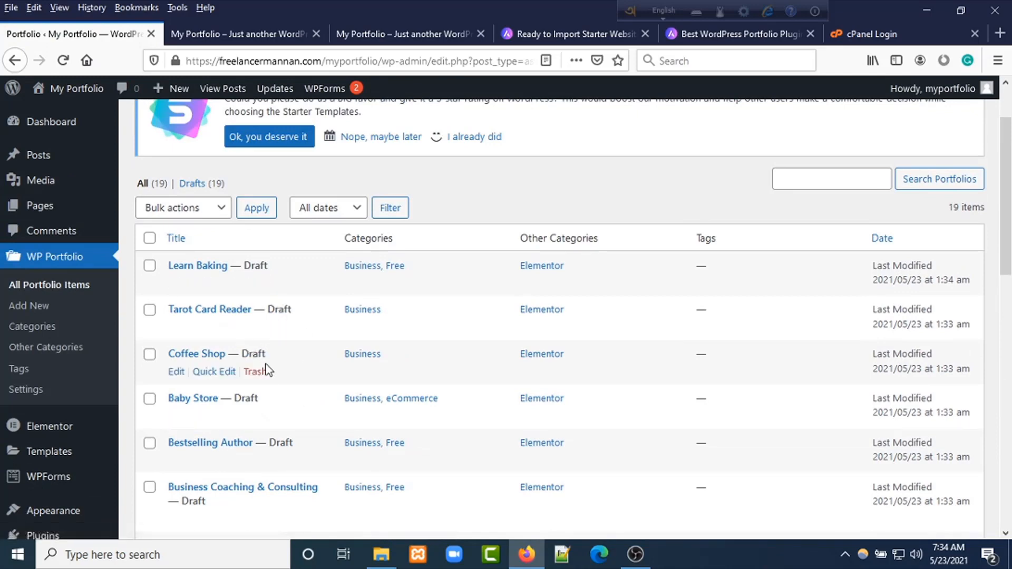
{"action": "left_click", "coordinate": [150, 240]}
{"action": "left_click", "coordinate": [220, 211]}
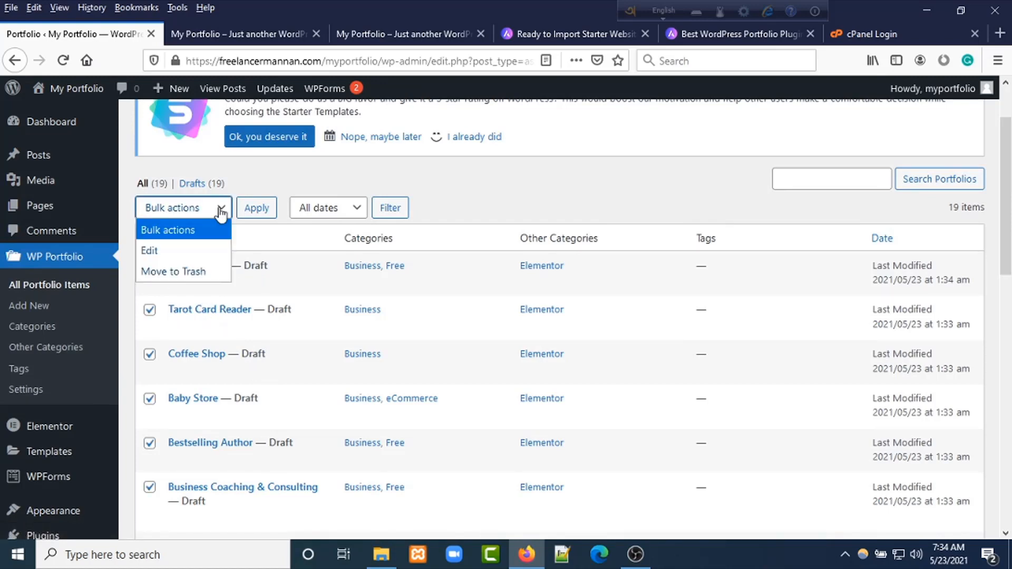
{"action": "left_click", "coordinate": [165, 251]}
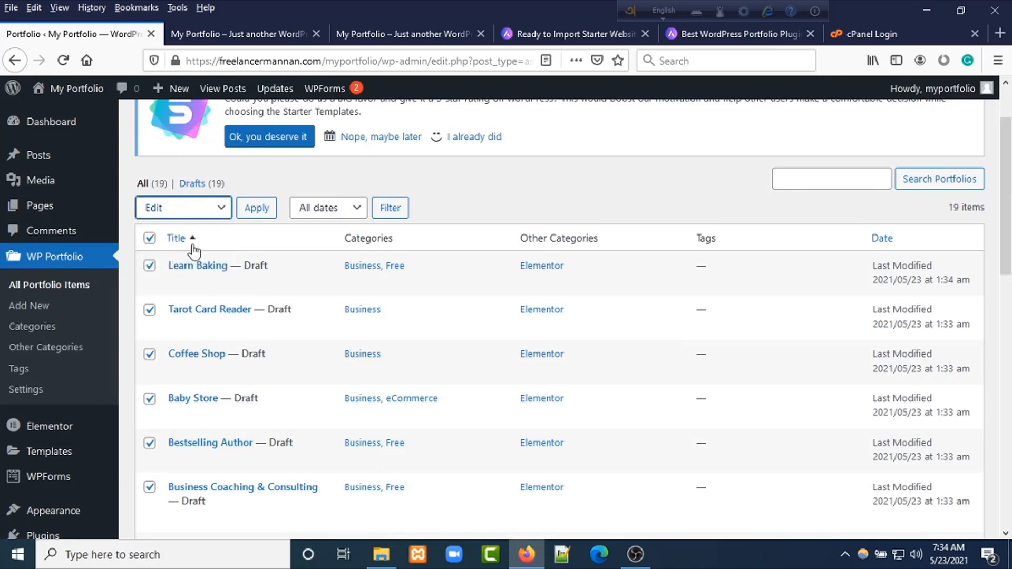
{"action": "left_click", "coordinate": [250, 210]}
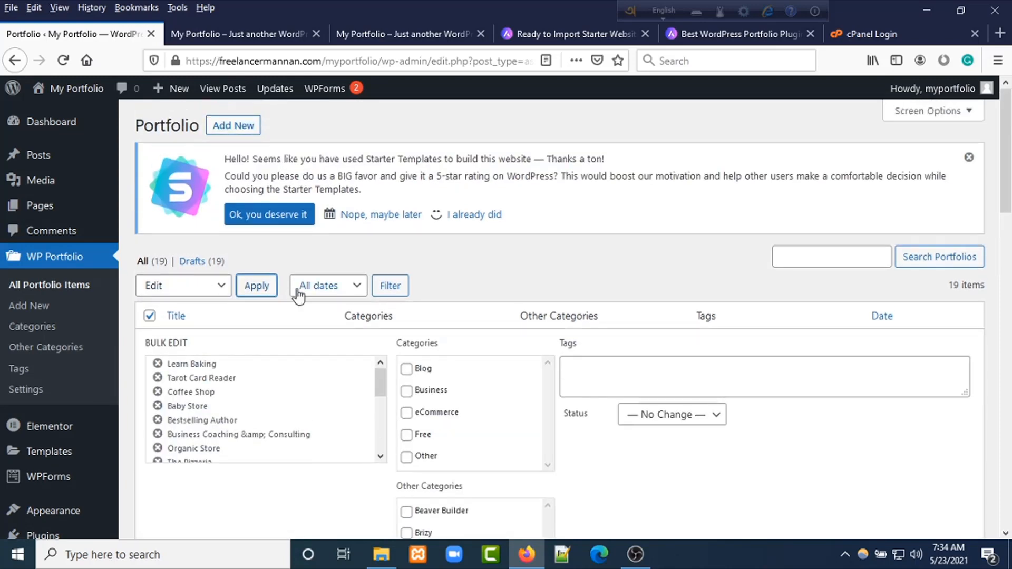
{"action": "scroll", "coordinate": [457, 394], "scroll_direction": "down", "scroll_amount": 3}
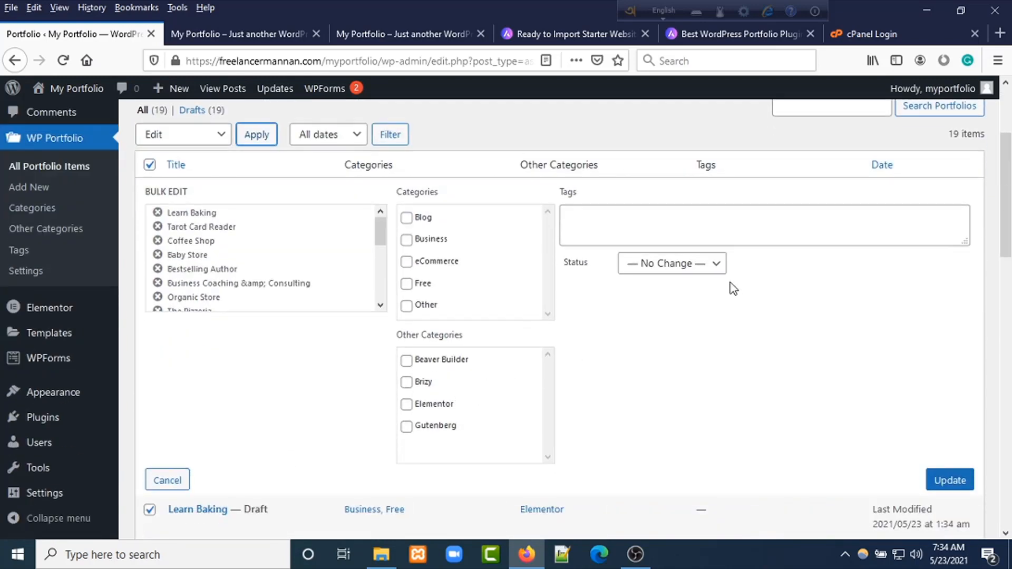
{"action": "left_click", "coordinate": [718, 265]}
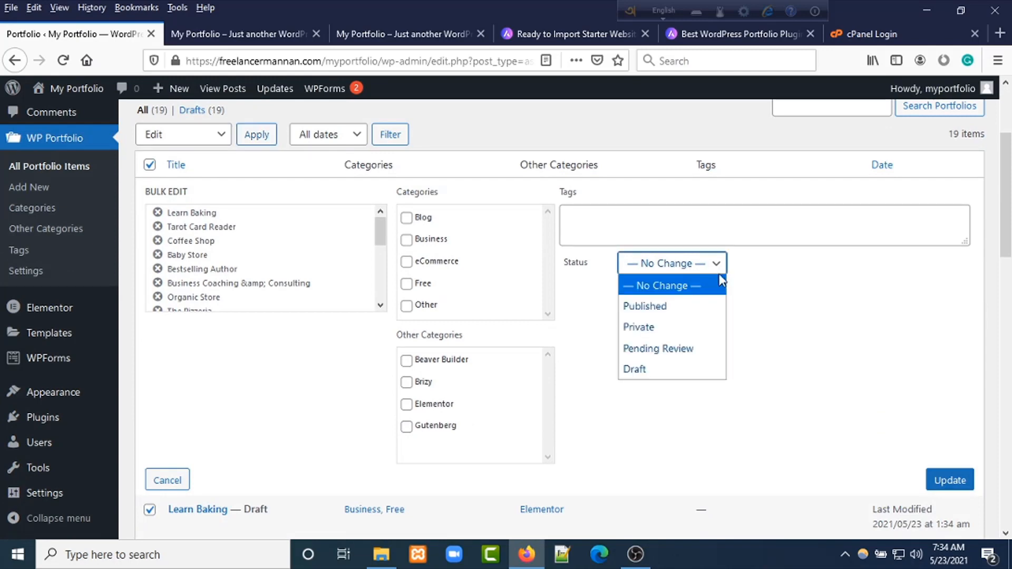
{"action": "left_click", "coordinate": [666, 308]}
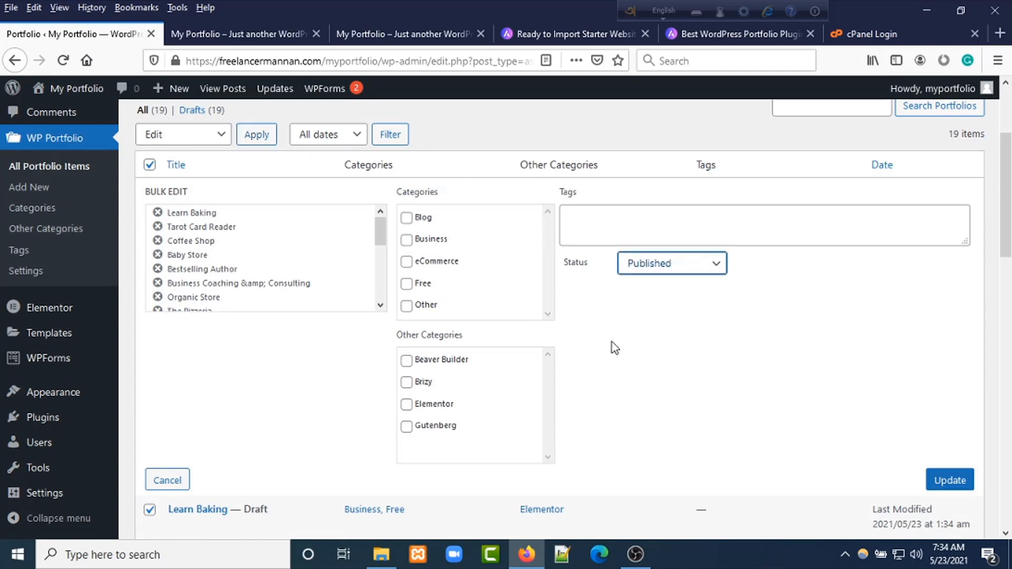
{"action": "left_click", "coordinate": [962, 480]}
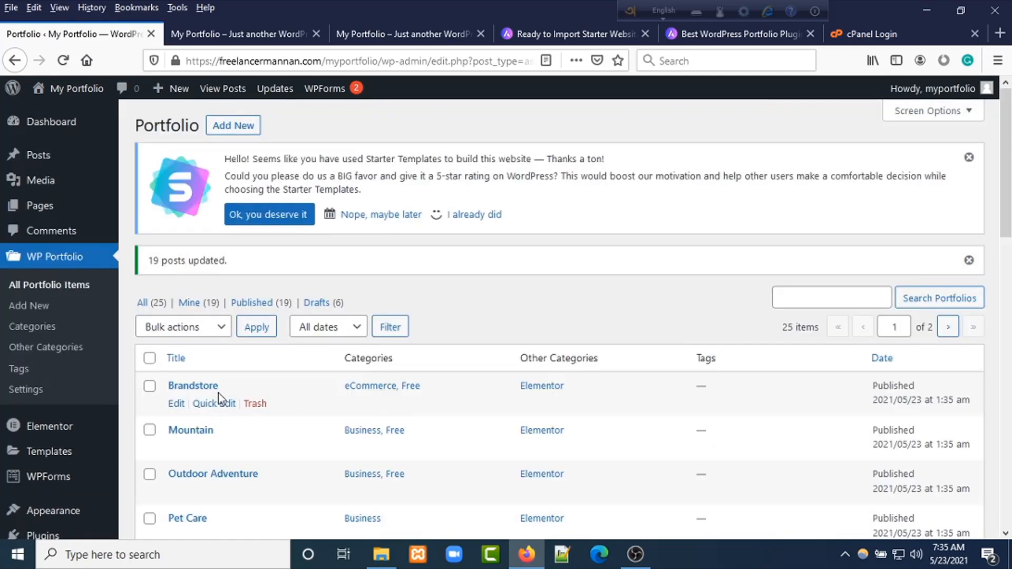
Look through both pages of the portfolio items list to check which items are published or still drafts.
{"action": "scroll", "coordinate": [219, 401], "scroll_direction": "down", "scroll_amount": 7}
{"action": "scroll", "coordinate": [219, 406], "scroll_direction": "down", "scroll_amount": 9}
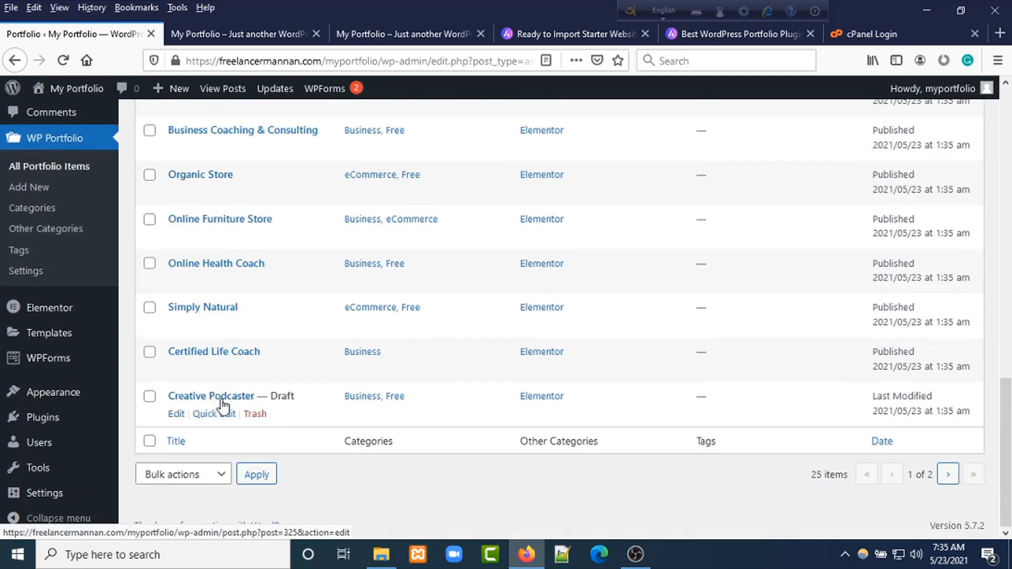
{"action": "scroll", "coordinate": [429, 372], "scroll_direction": "up", "scroll_amount": 20}
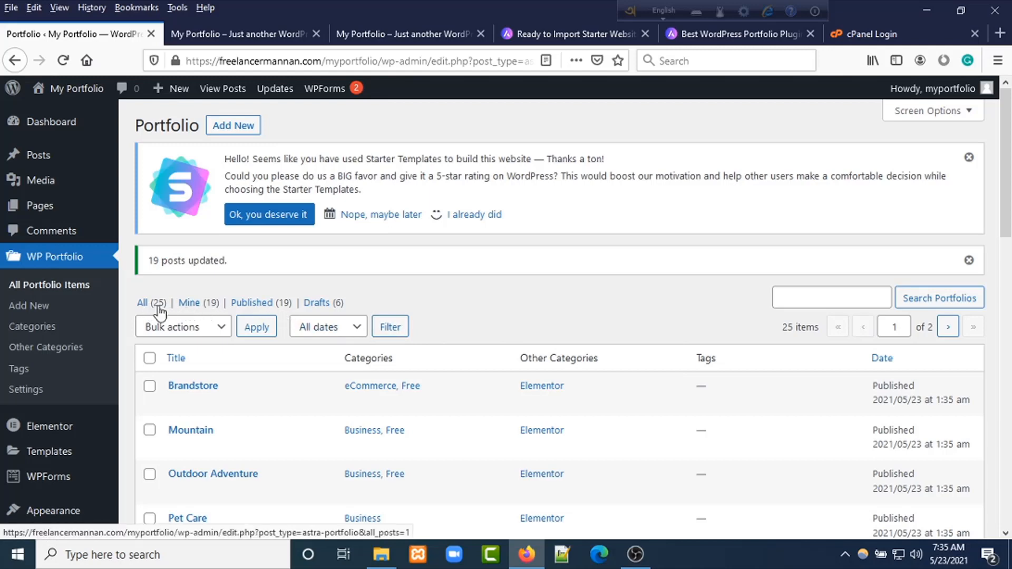
{"action": "left_click", "coordinate": [948, 326]}
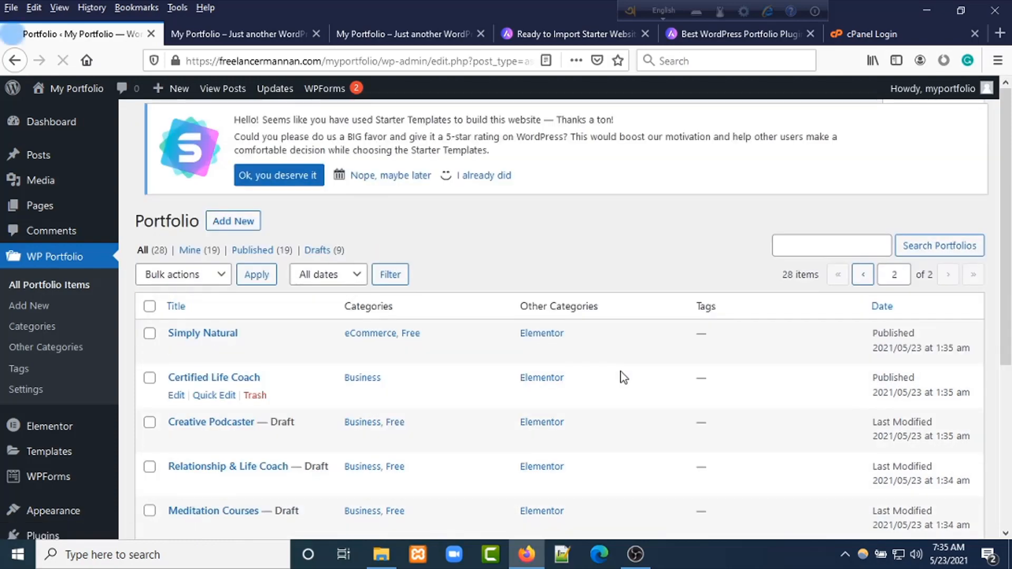
{"action": "scroll", "coordinate": [622, 377], "scroll_direction": "down", "scroll_amount": 5}
{"action": "scroll", "coordinate": [551, 387], "scroll_direction": "up", "scroll_amount": 5}
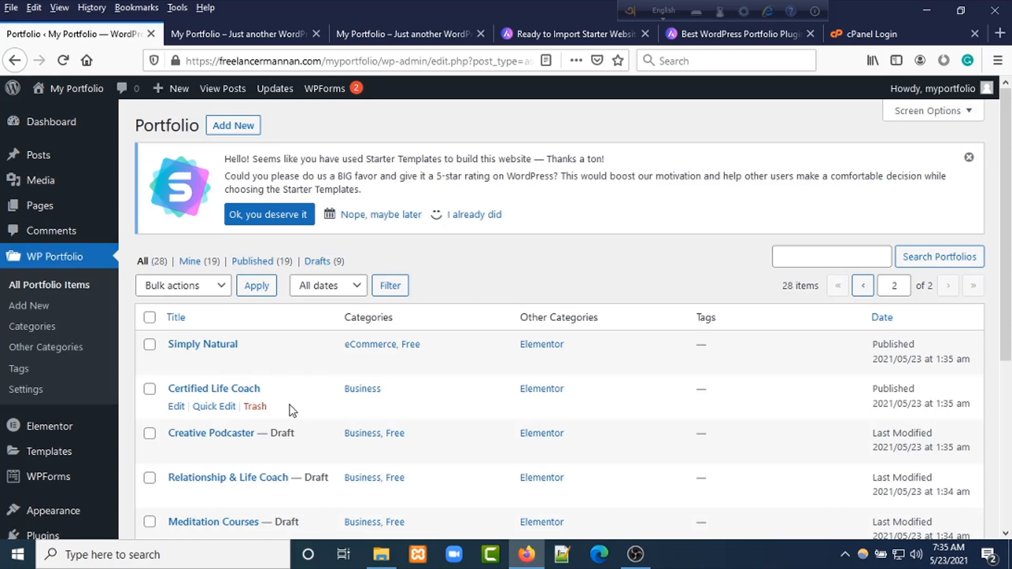
Create a new page, dismiss the starter patterns library and title the page Portfolio.
{"action": "mouse_move", "coordinate": [53, 209]}
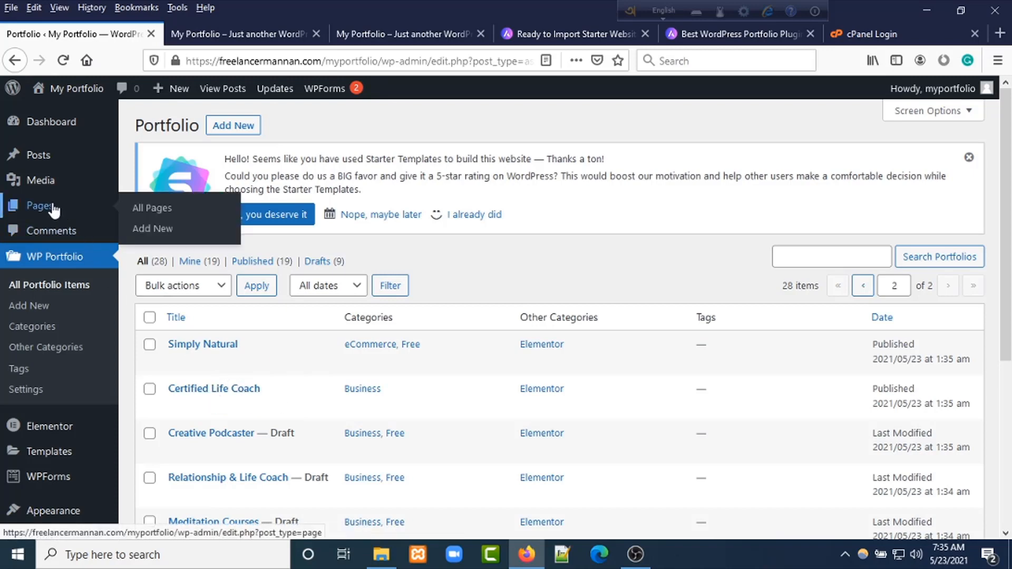
{"action": "left_click", "coordinate": [144, 228]}
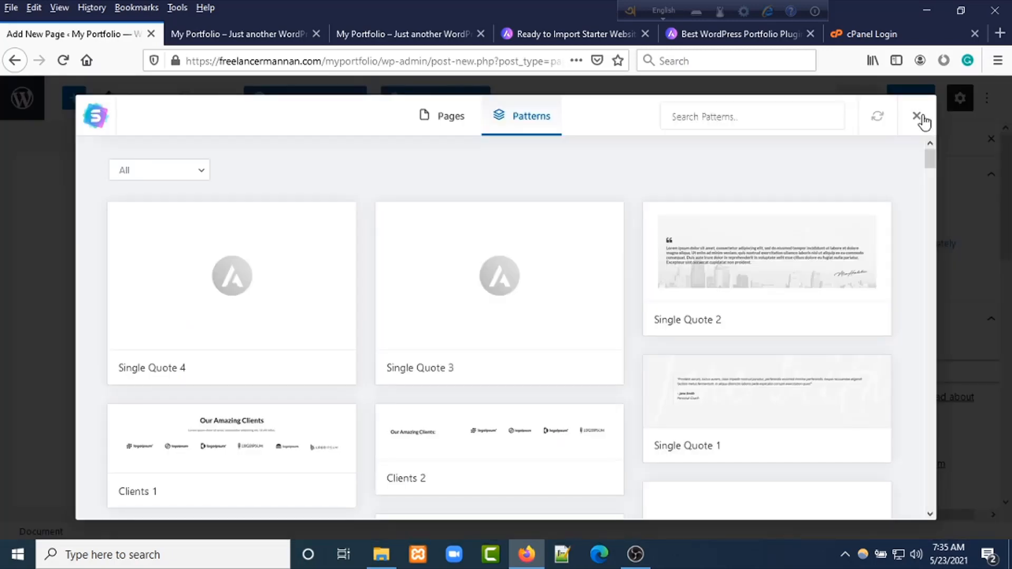
{"action": "left_click", "coordinate": [918, 114]}
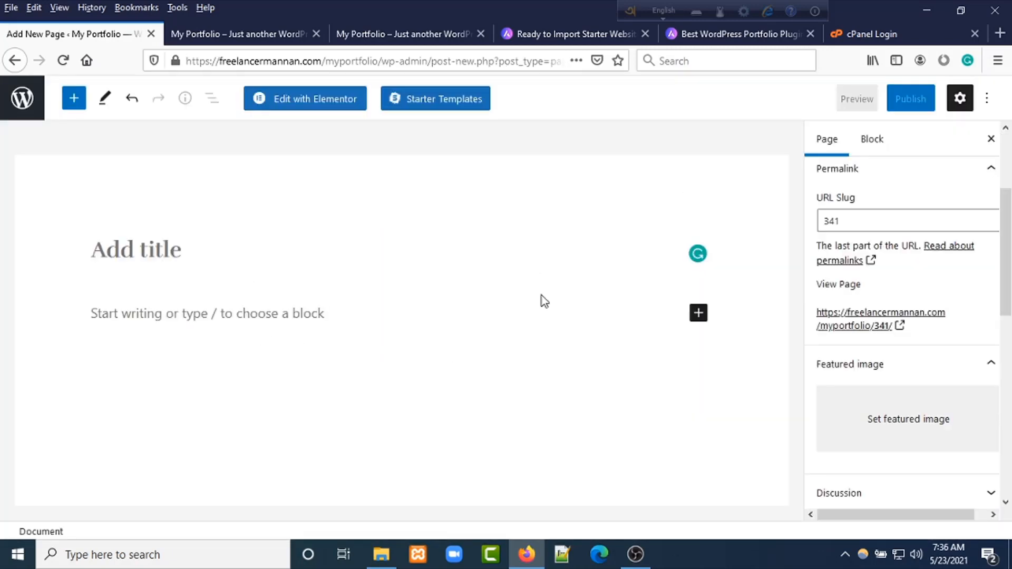
{"action": "type", "text": "Portfolio"}
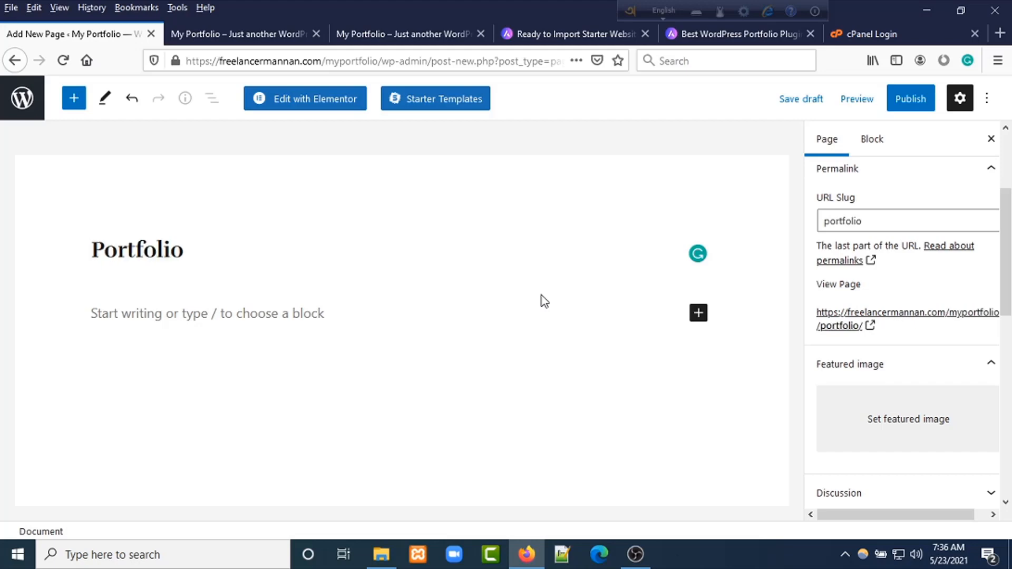
Set the Portfolio page's template to Elementor Full Width in its page attributes.
{"action": "scroll", "coordinate": [896, 242], "scroll_direction": "down", "scroll_amount": 5}
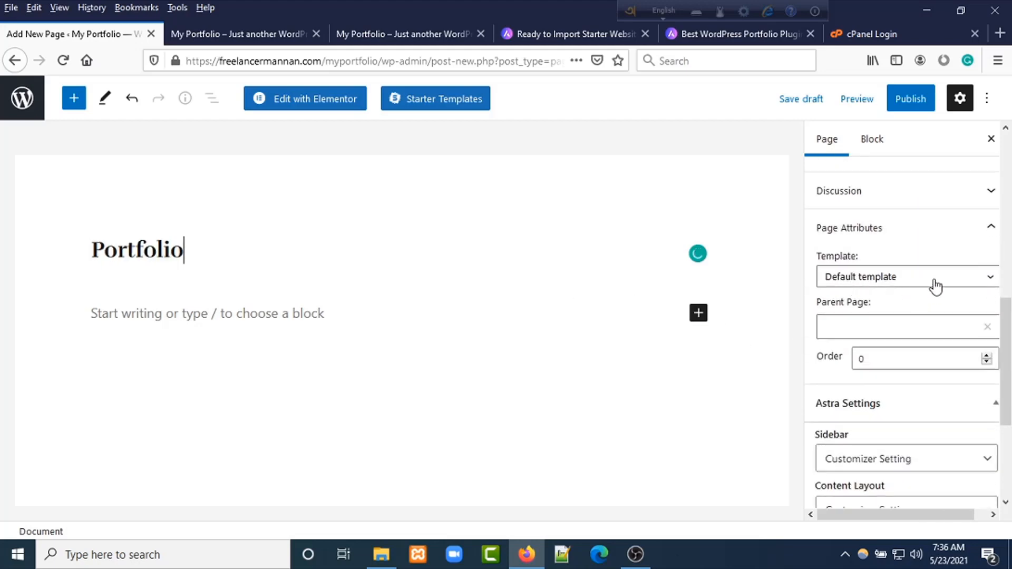
{"action": "left_click", "coordinate": [936, 283]}
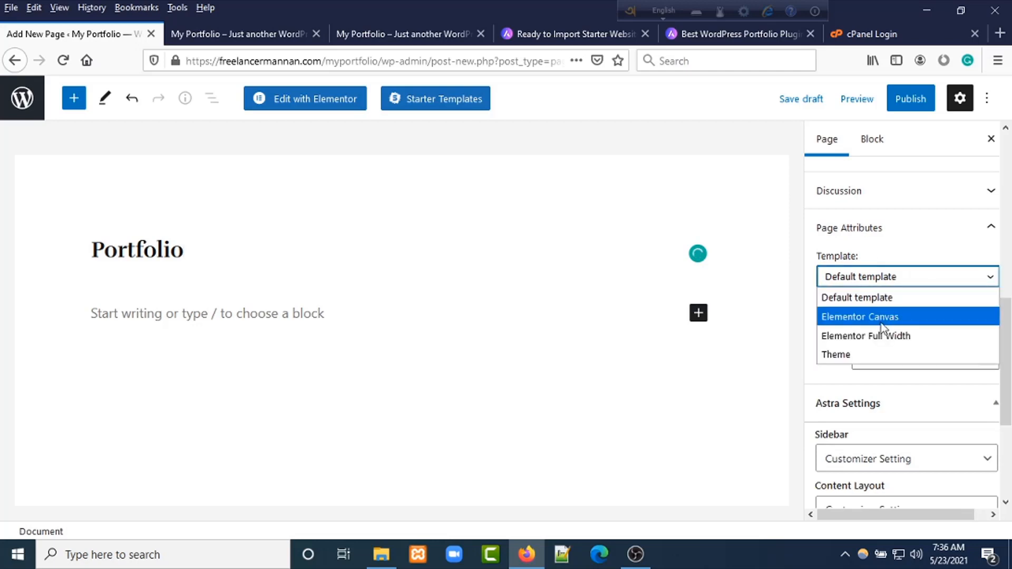
{"action": "left_click", "coordinate": [874, 338]}
{"action": "scroll", "coordinate": [859, 355], "scroll_direction": "down", "scroll_amount": 2}
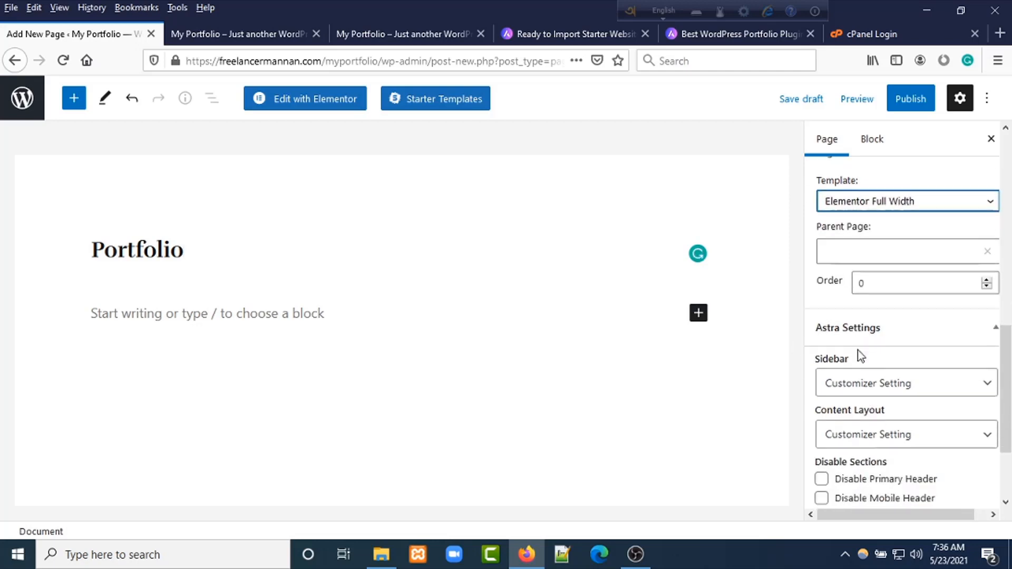
Set the Portfolio page's Astra sidebar option to No Sidebar and publish the page.
{"action": "scroll", "coordinate": [874, 354], "scroll_direction": "down", "scroll_amount": 2}
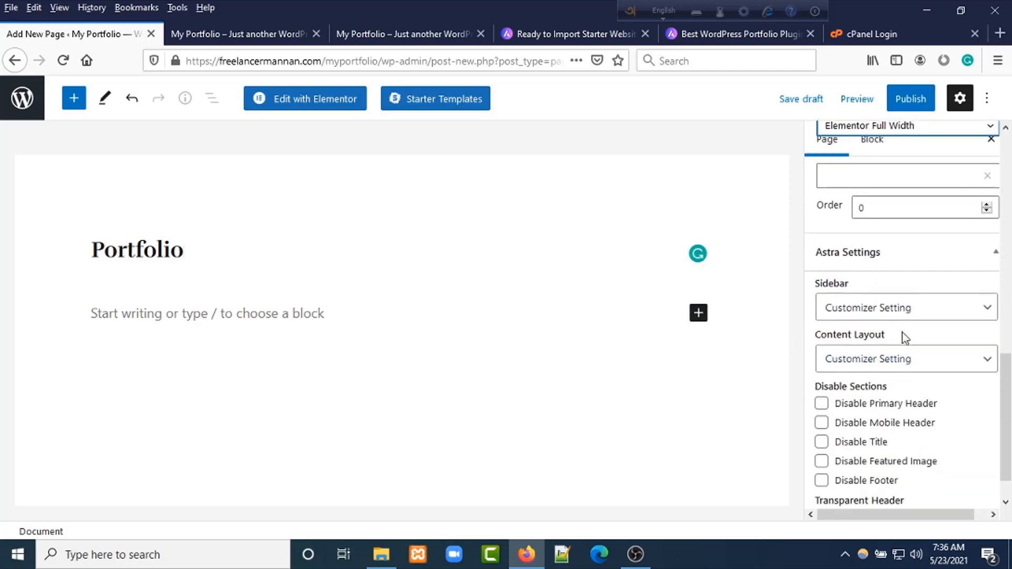
{"action": "left_click", "coordinate": [926, 315]}
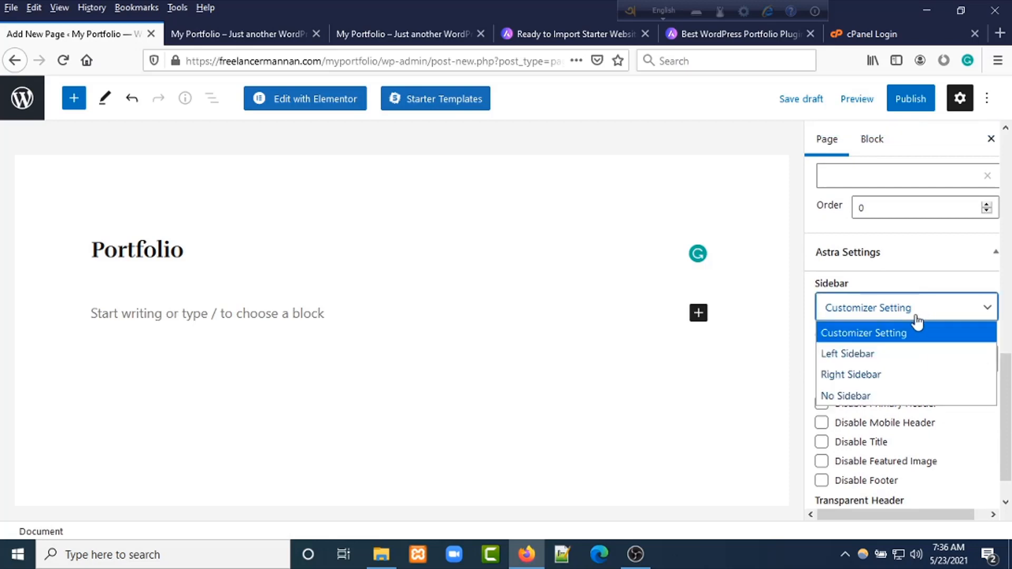
{"action": "left_click", "coordinate": [865, 396]}
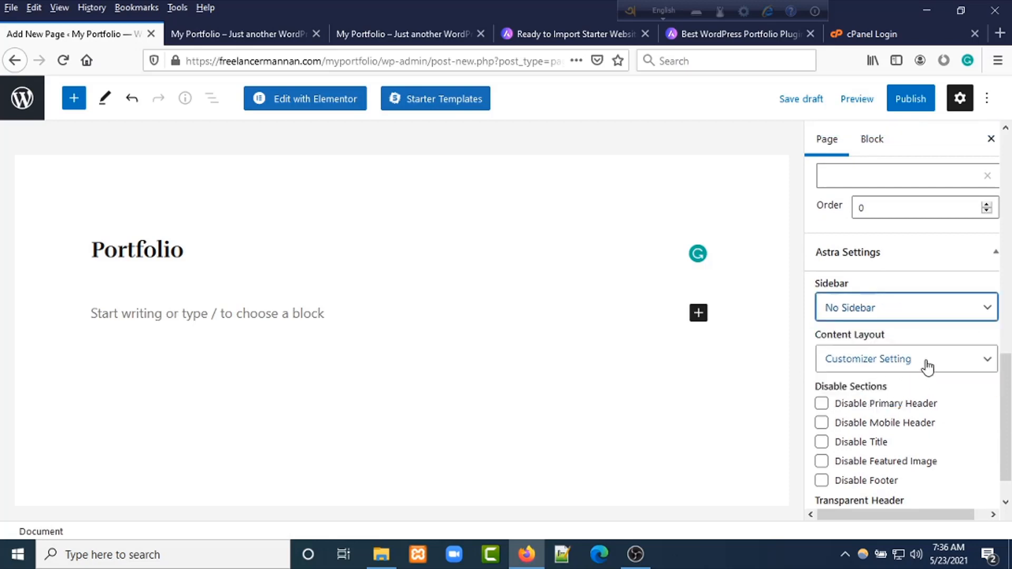
{"action": "scroll", "coordinate": [917, 374], "scroll_direction": "down", "scroll_amount": 1}
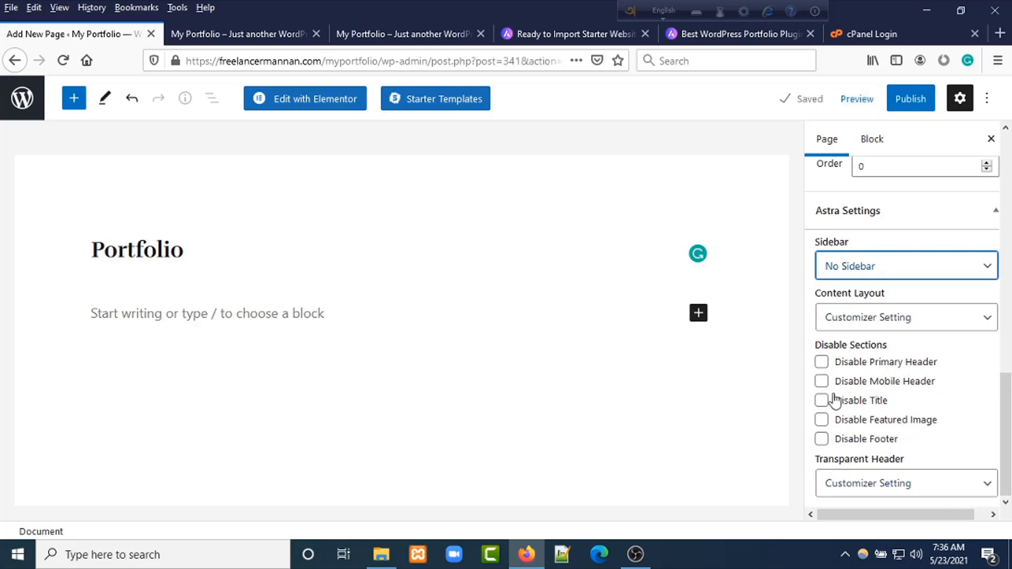
{"action": "scroll", "coordinate": [816, 380], "scroll_direction": "up", "scroll_amount": 5}
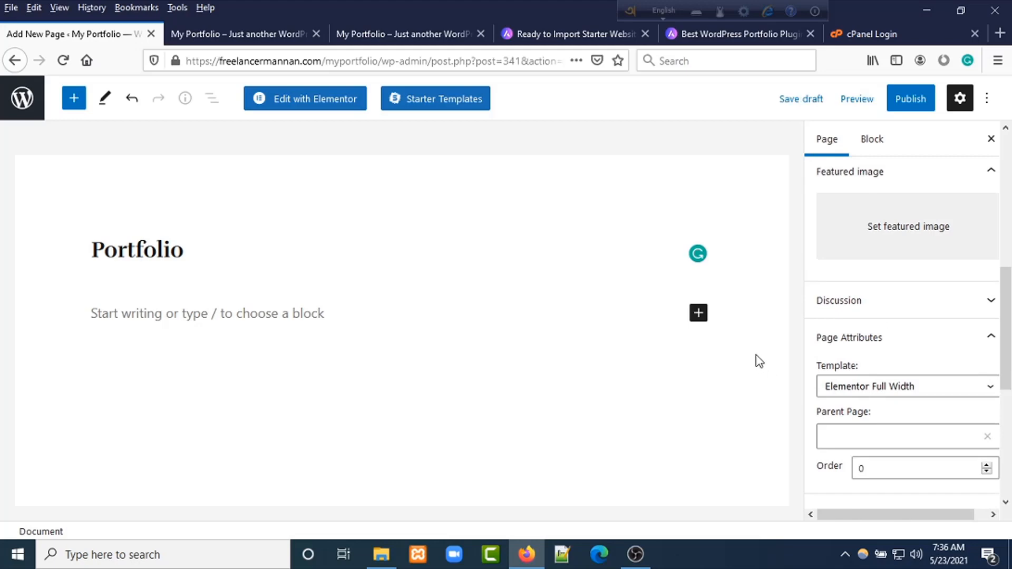
{"action": "left_click", "coordinate": [914, 103]}
{"action": "left_click", "coordinate": [904, 106]}
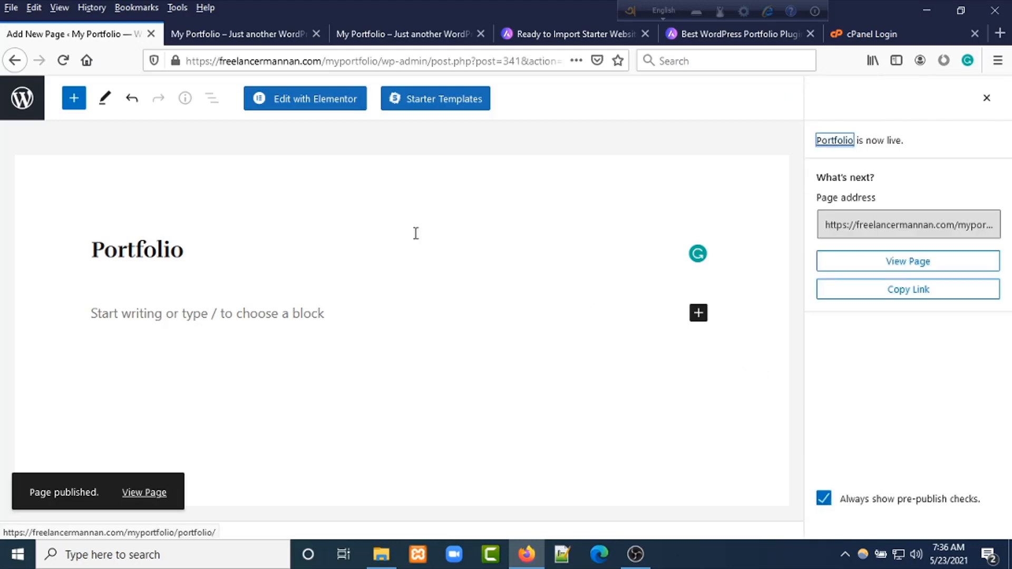
{"action": "left_click", "coordinate": [296, 314]}
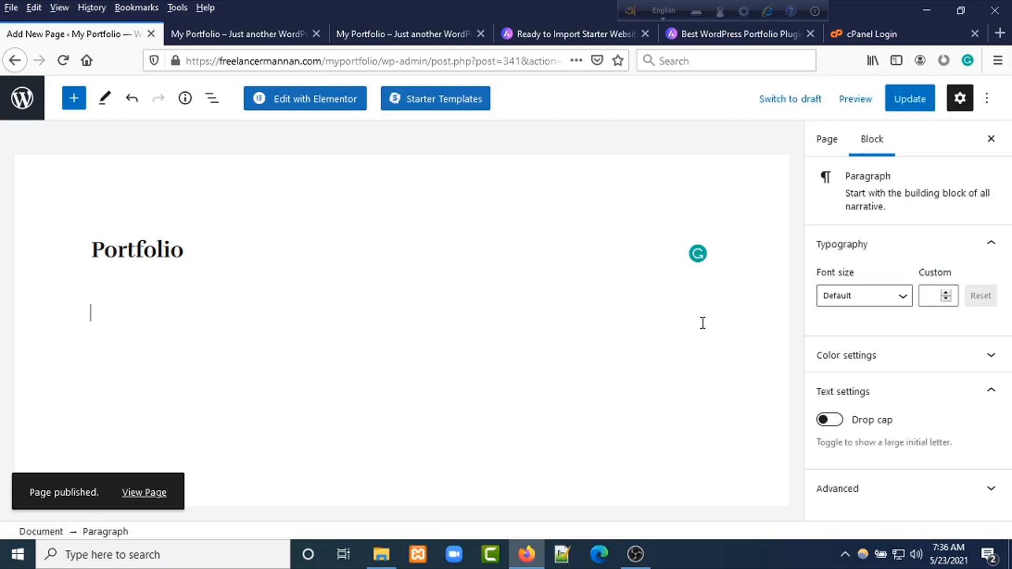
{"action": "left_click", "coordinate": [691, 315]}
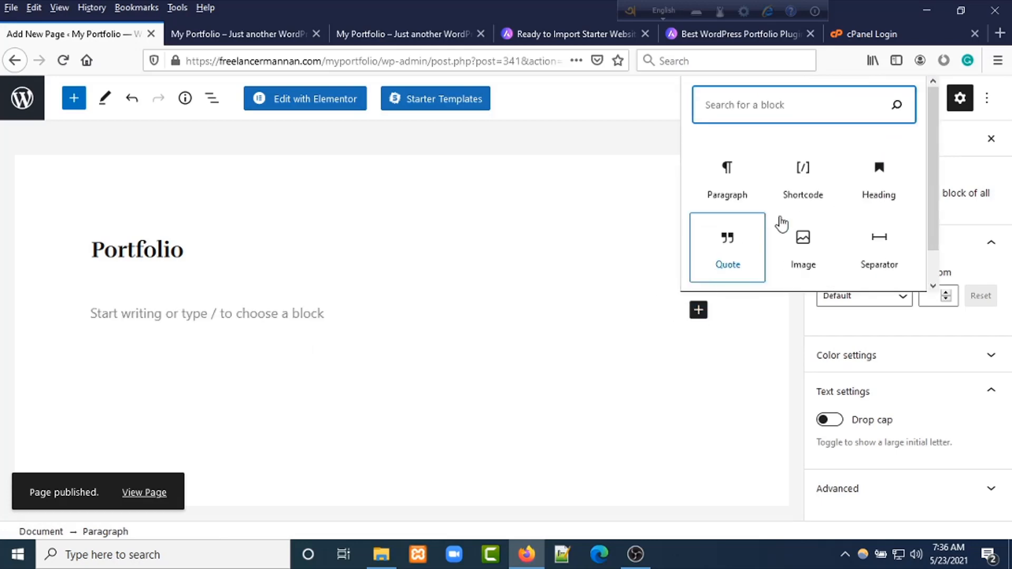
{"action": "left_click", "coordinate": [802, 192]}
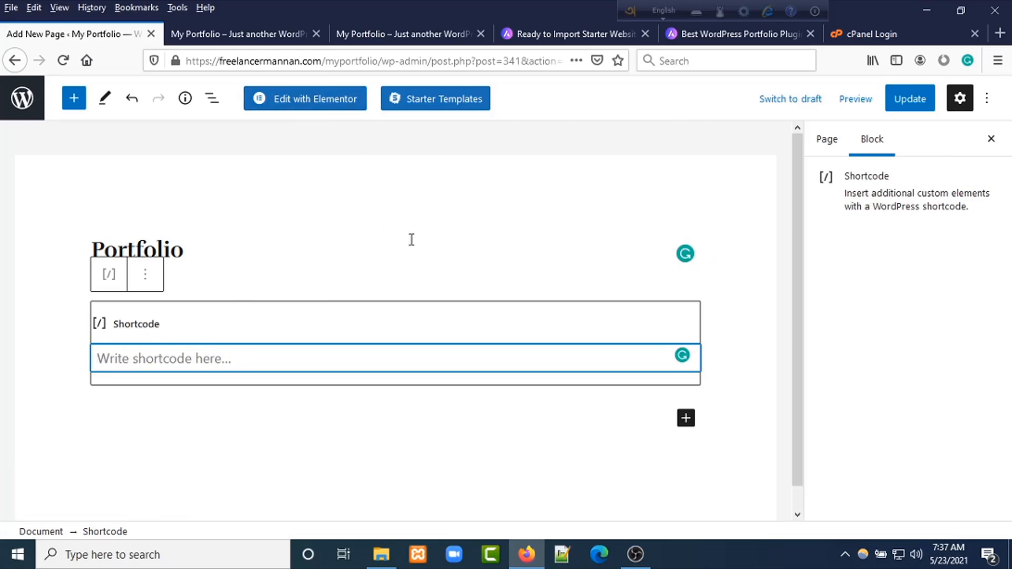
{"action": "left_click", "coordinate": [32, 106]}
{"action": "left_click", "coordinate": [613, 279]}
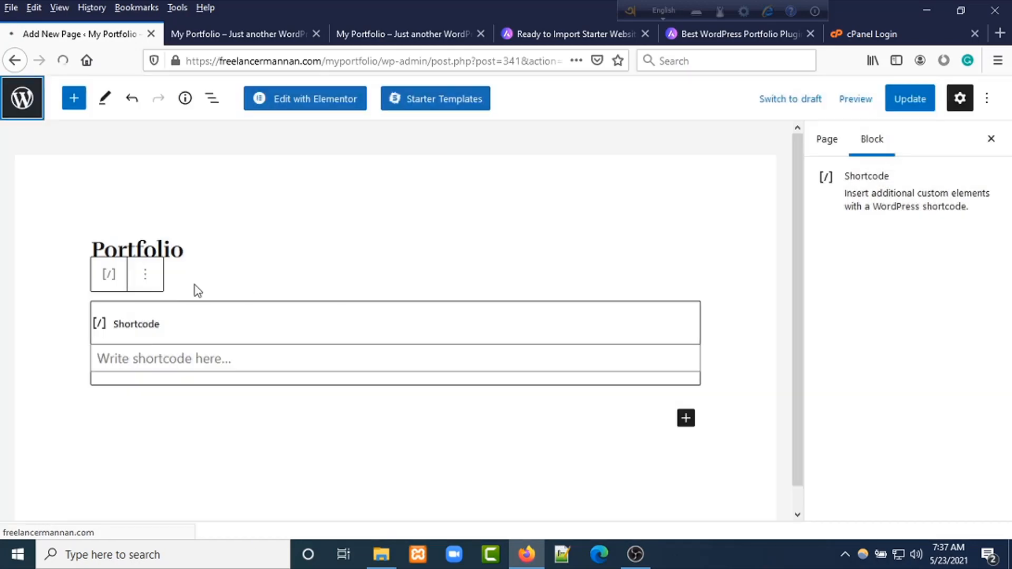
Open the WP Portfolio general settings and copy the [wp_portfolio] shortcode.
{"action": "scroll", "coordinate": [82, 380], "scroll_direction": "down", "scroll_amount": 3}
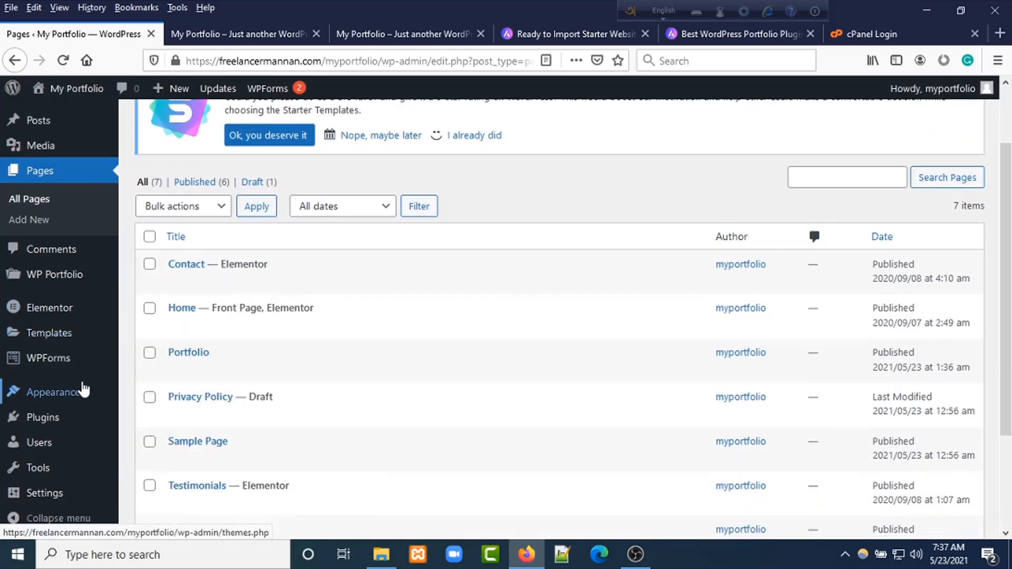
{"action": "mouse_move", "coordinate": [65, 283]}
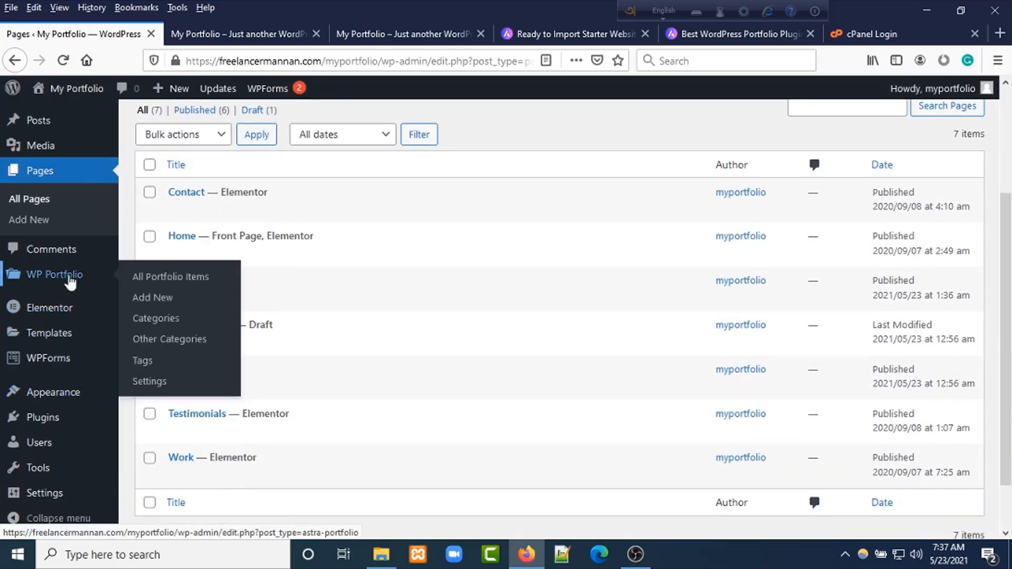
{"action": "left_click", "coordinate": [142, 381]}
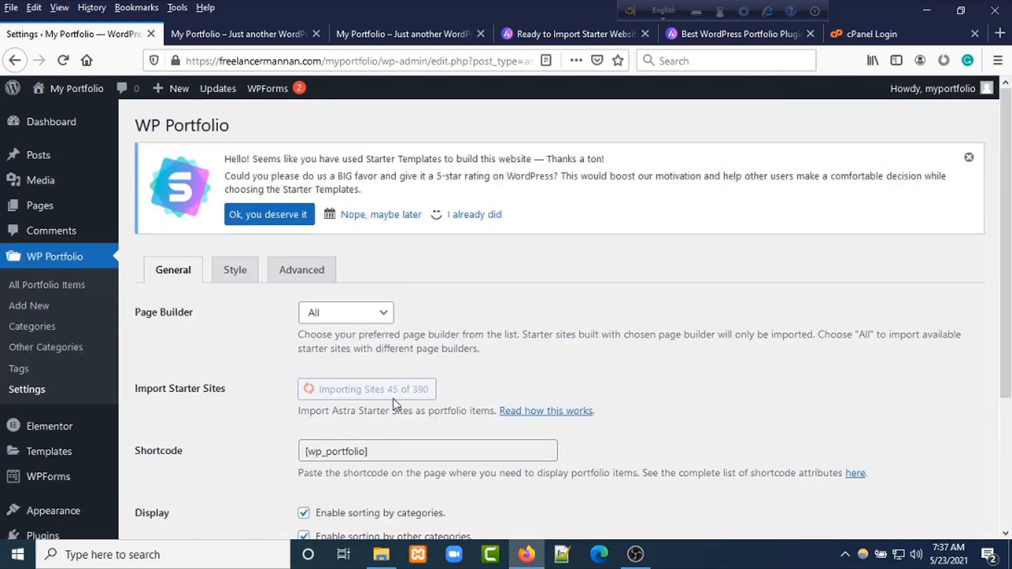
{"action": "scroll", "coordinate": [395, 406], "scroll_direction": "down", "scroll_amount": 3}
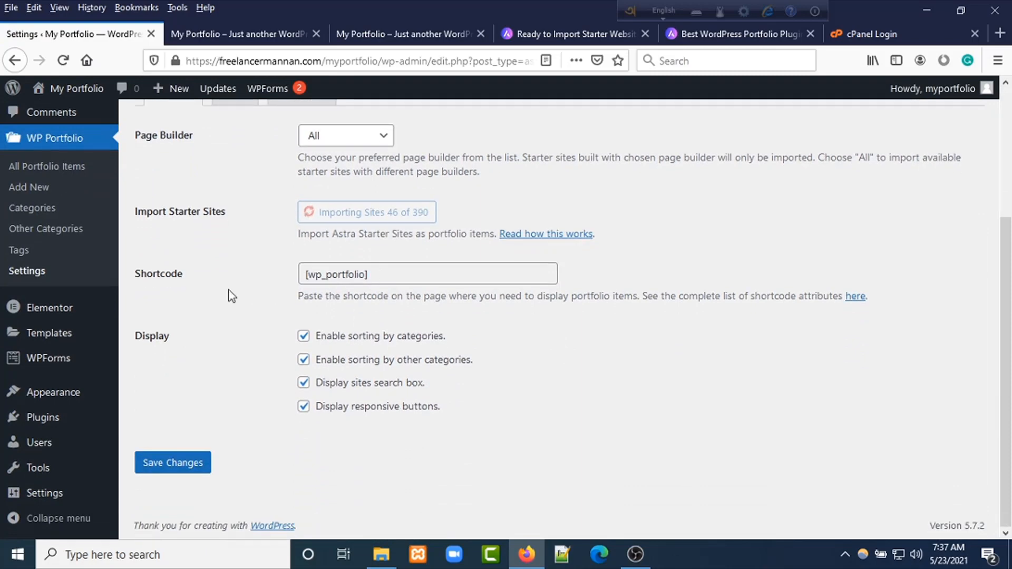
{"action": "left_click_drag", "start_coordinate": [295, 274], "coordinate": [367, 275]}
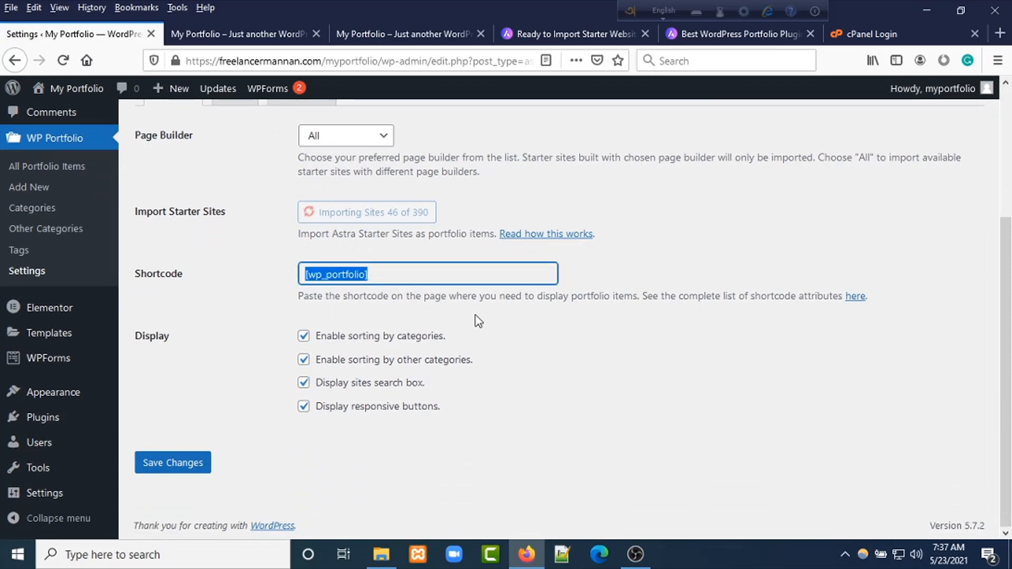
{"action": "scroll", "coordinate": [211, 279], "scroll_direction": "up", "scroll_amount": 4}
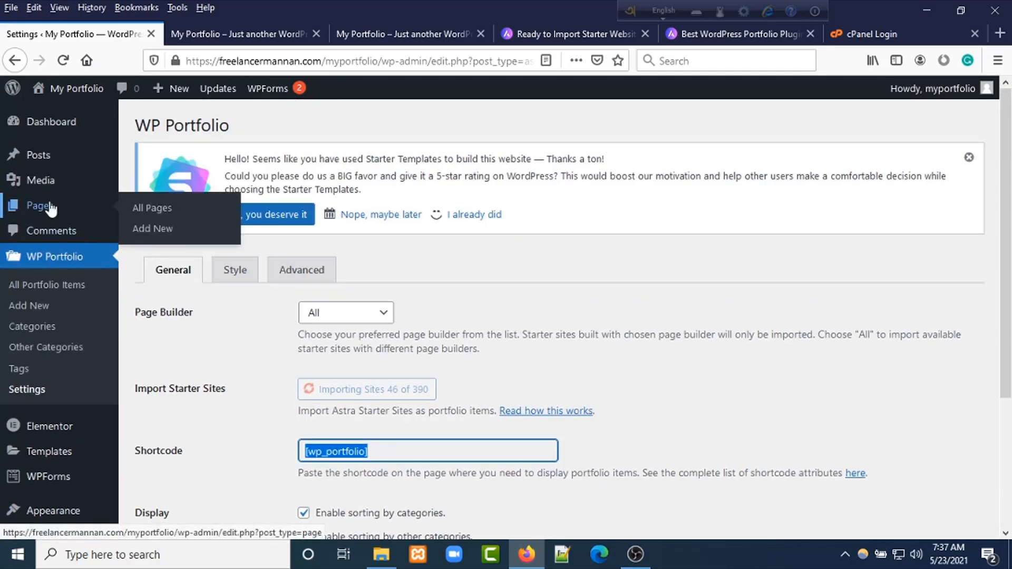
Open the Portfolio page from the list of pages and start editing it with Elementor.
{"action": "left_click", "coordinate": [50, 207]}
{"action": "scroll", "coordinate": [393, 356], "scroll_direction": "down", "scroll_amount": 5}
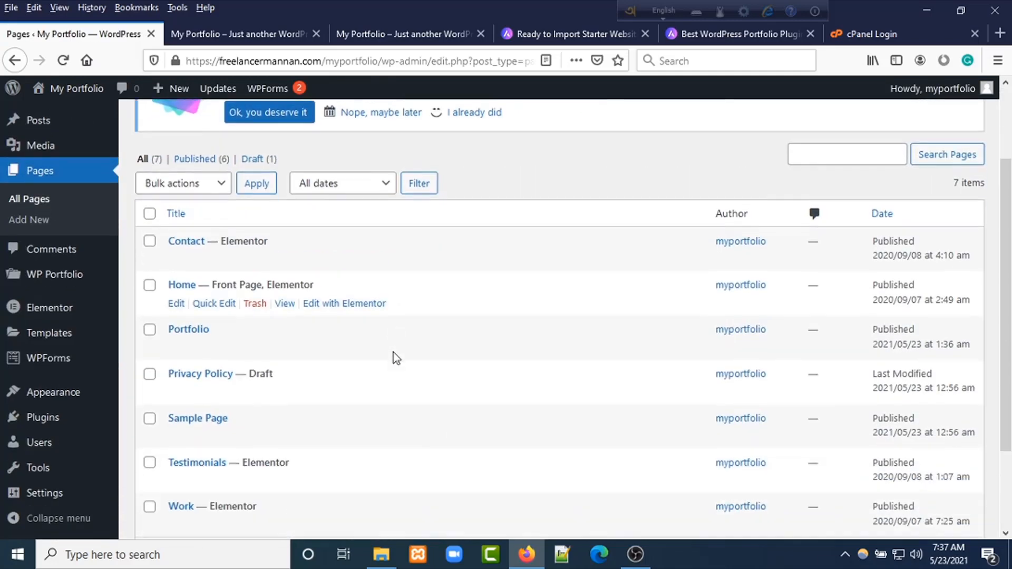
{"action": "mouse_move", "coordinate": [187, 235]}
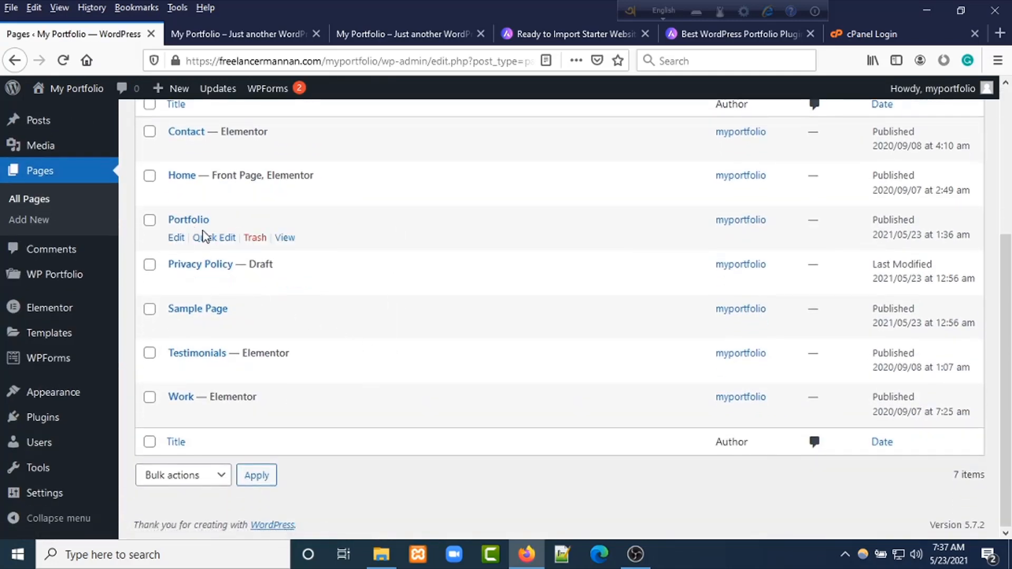
{"action": "left_click", "coordinate": [176, 239]}
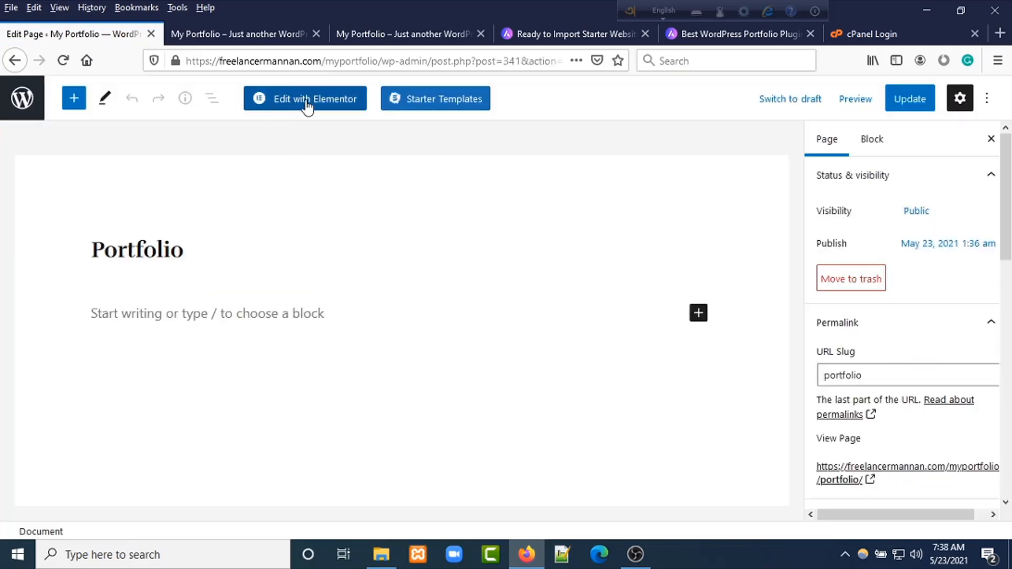
{"action": "left_click", "coordinate": [307, 106]}
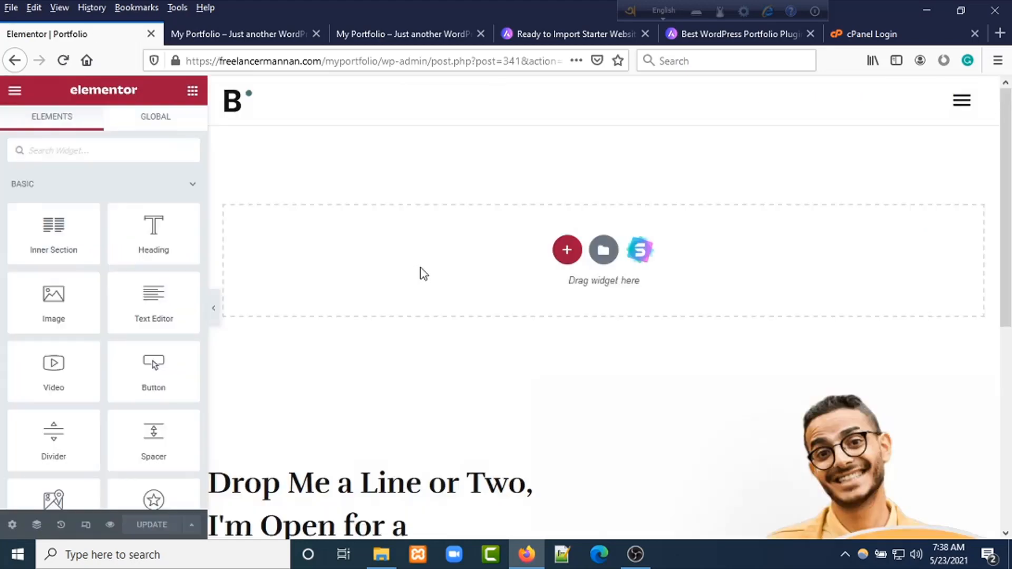
Add a single-column section to the empty Portfolio page and place a Shortcode widget in it.
{"action": "left_click", "coordinate": [566, 252]}
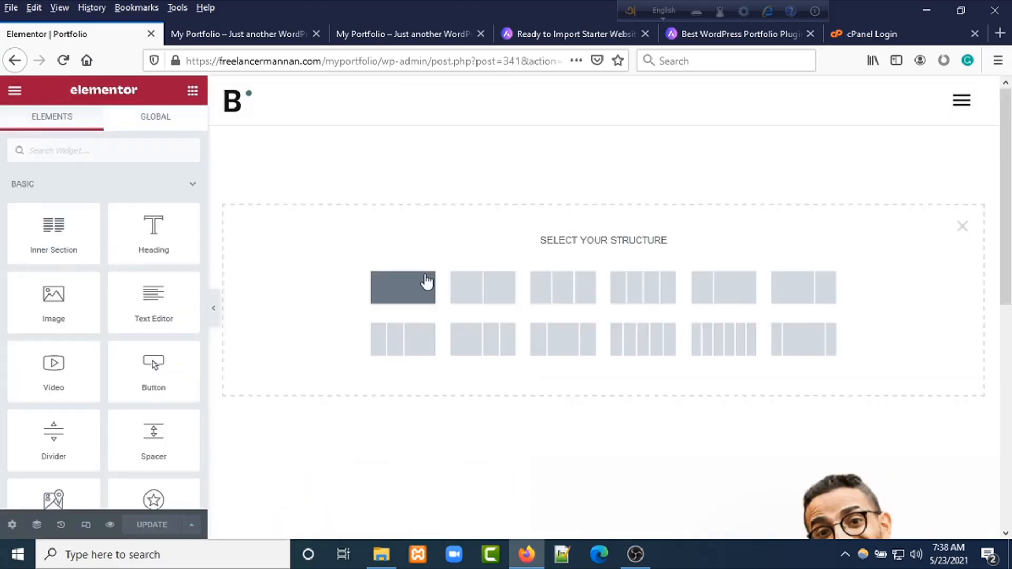
{"action": "left_click", "coordinate": [392, 296]}
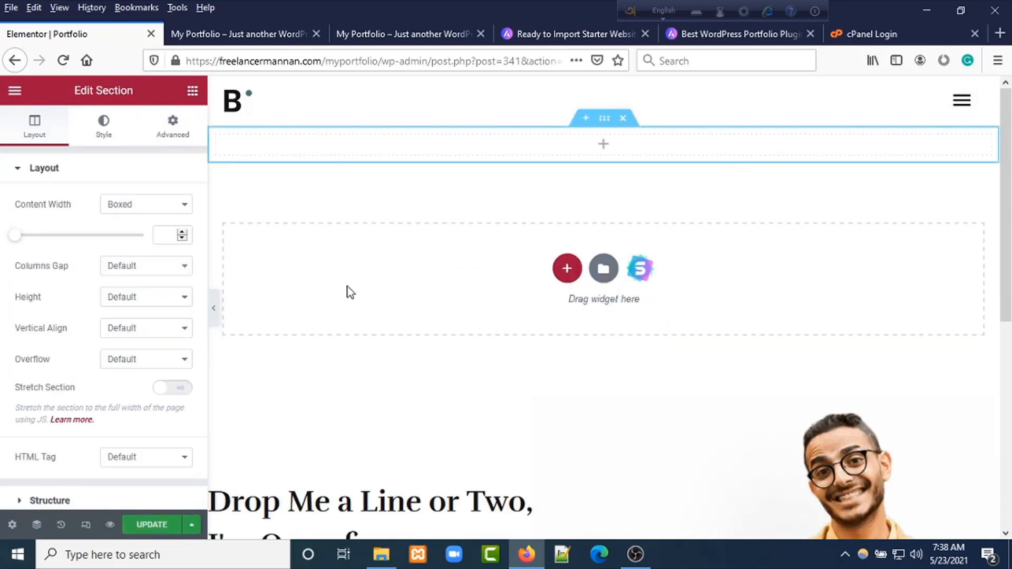
{"action": "left_click", "coordinate": [602, 150]}
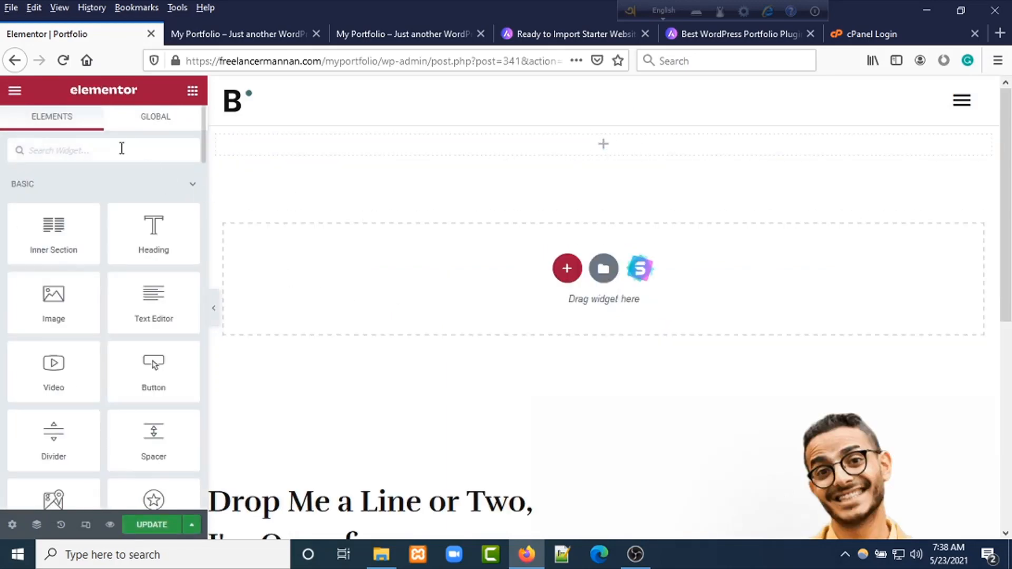
{"action": "type", "text": "shor"}
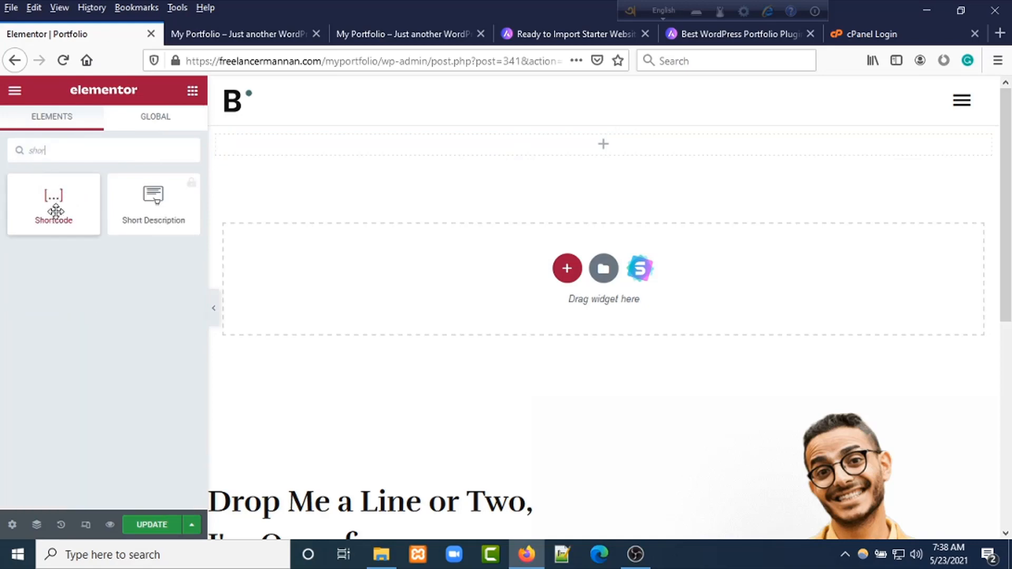
{"action": "left_click_drag", "start_coordinate": [54, 206], "coordinate": [582, 143]}
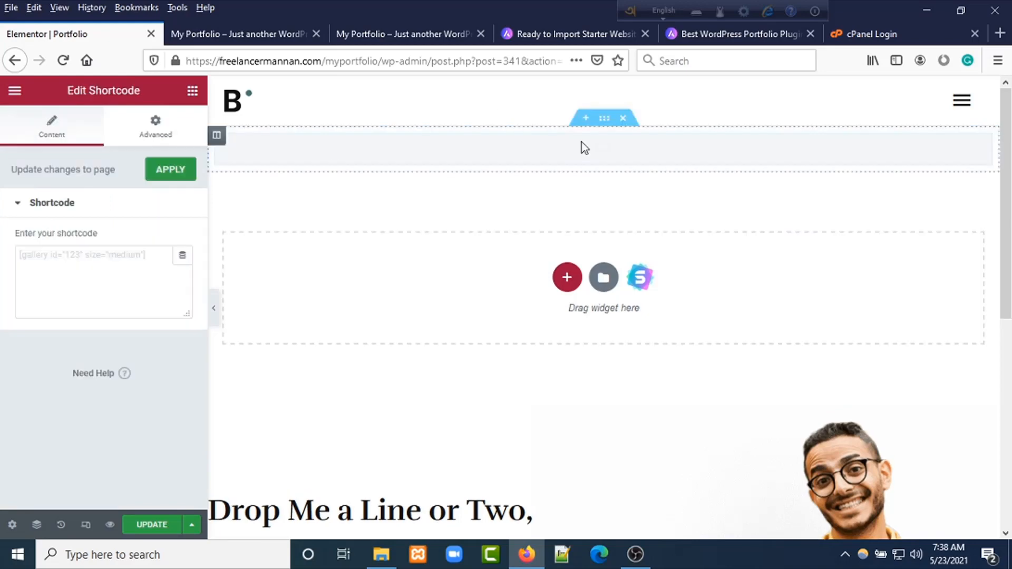
Enter [wp_portfolio] as the widget's shortcode, apply it and update the page.
{"action": "left_click", "coordinate": [108, 258]}
{"action": "type", "text": "[wp_portfolio]"}
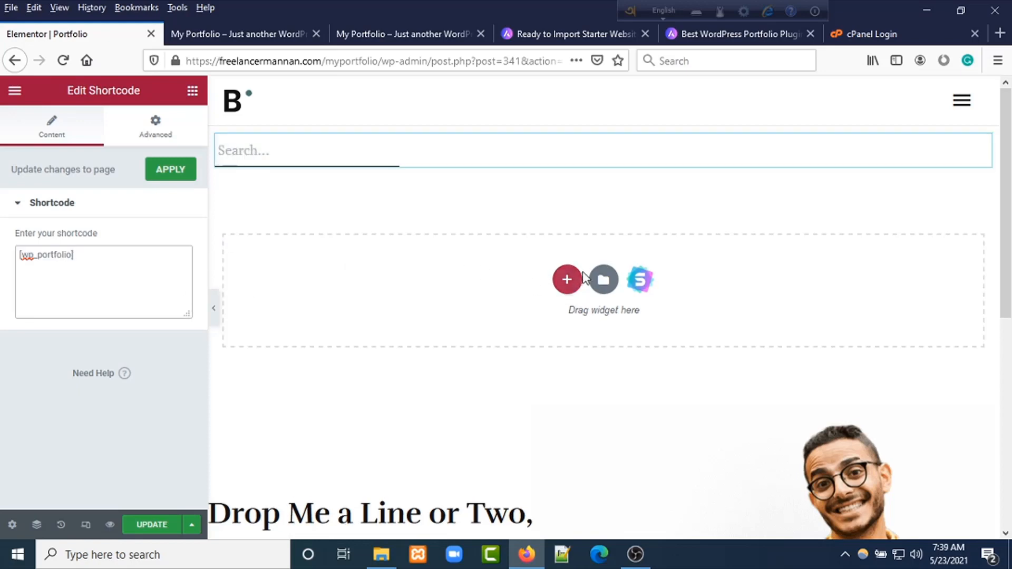
{"action": "left_click", "coordinate": [173, 177]}
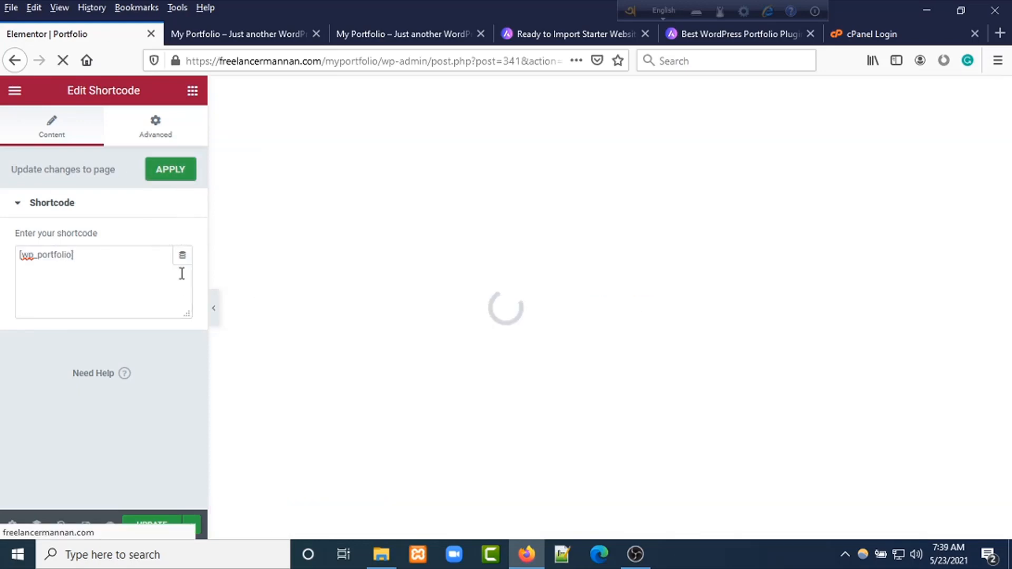
{"action": "scroll", "coordinate": [193, 290], "scroll_direction": "down", "scroll_amount": 3}
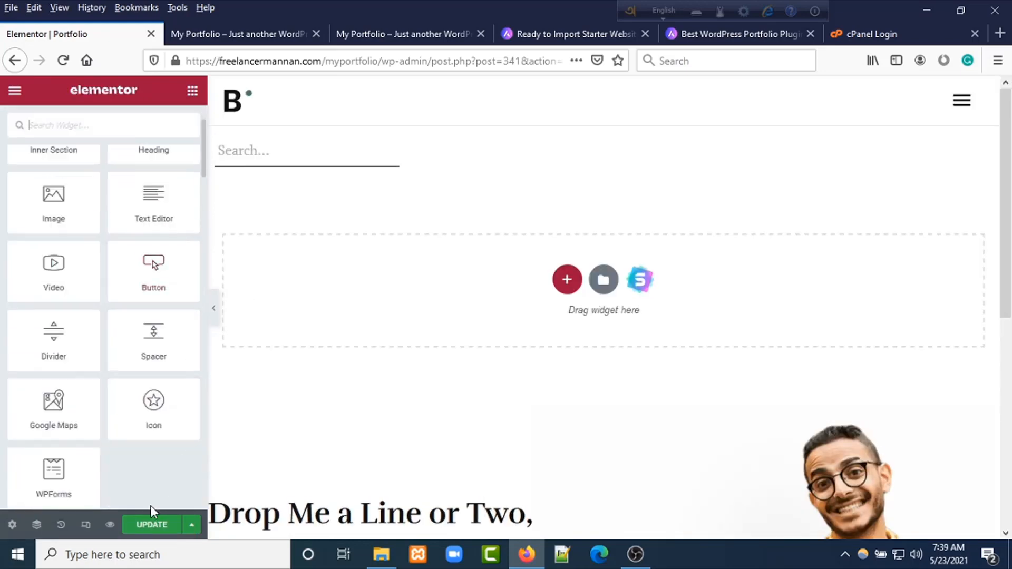
{"action": "left_click", "coordinate": [147, 525]}
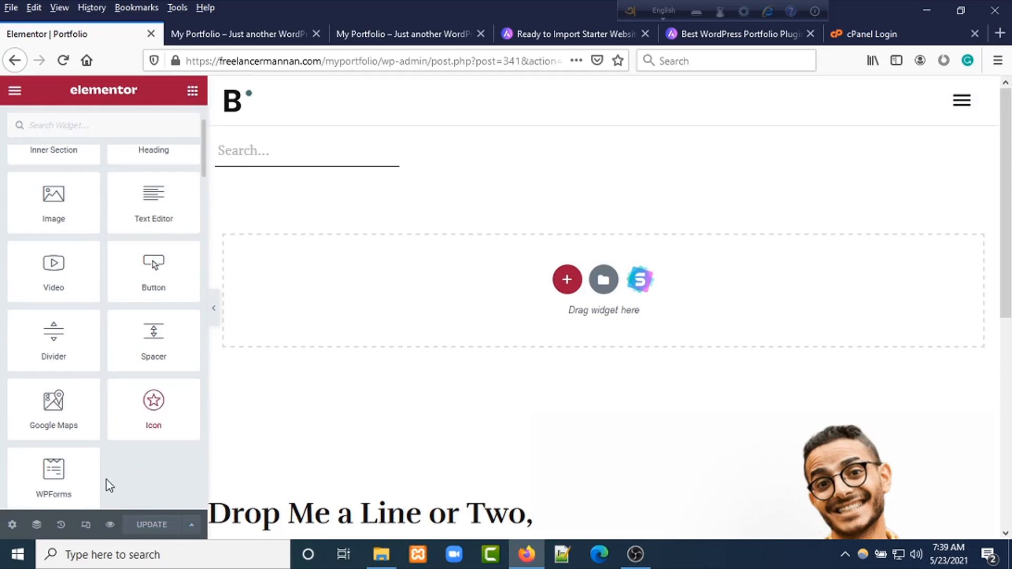
Preview the Portfolio page and look through the starter site thumbnails down to the footer.
{"action": "left_click", "coordinate": [111, 525]}
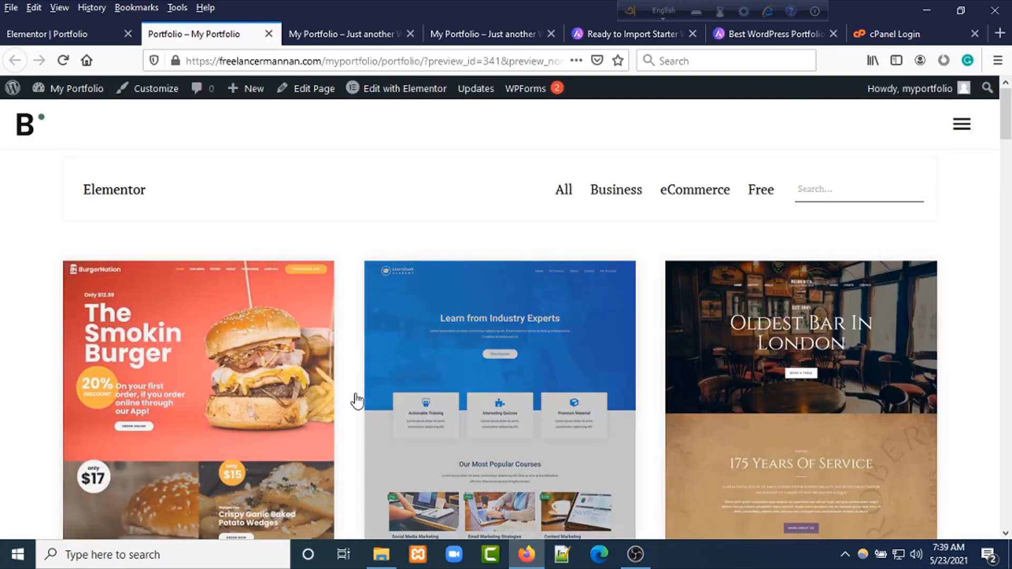
{"action": "scroll", "coordinate": [380, 379], "scroll_direction": "down", "scroll_amount": 5}
{"action": "scroll", "coordinate": [380, 378], "scroll_direction": "down", "scroll_amount": 18}
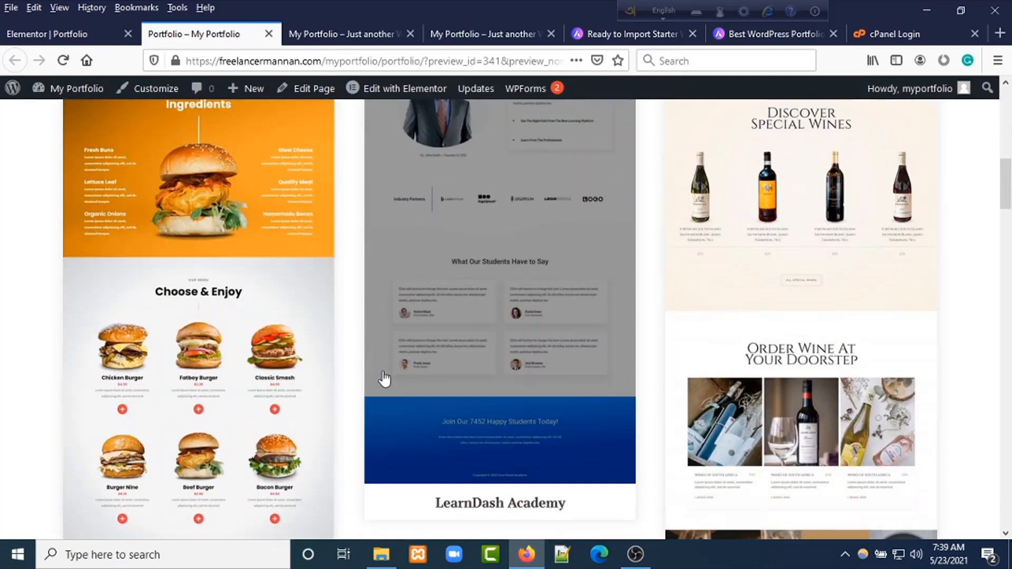
{"action": "scroll", "coordinate": [393, 379], "scroll_direction": "down", "scroll_amount": 15}
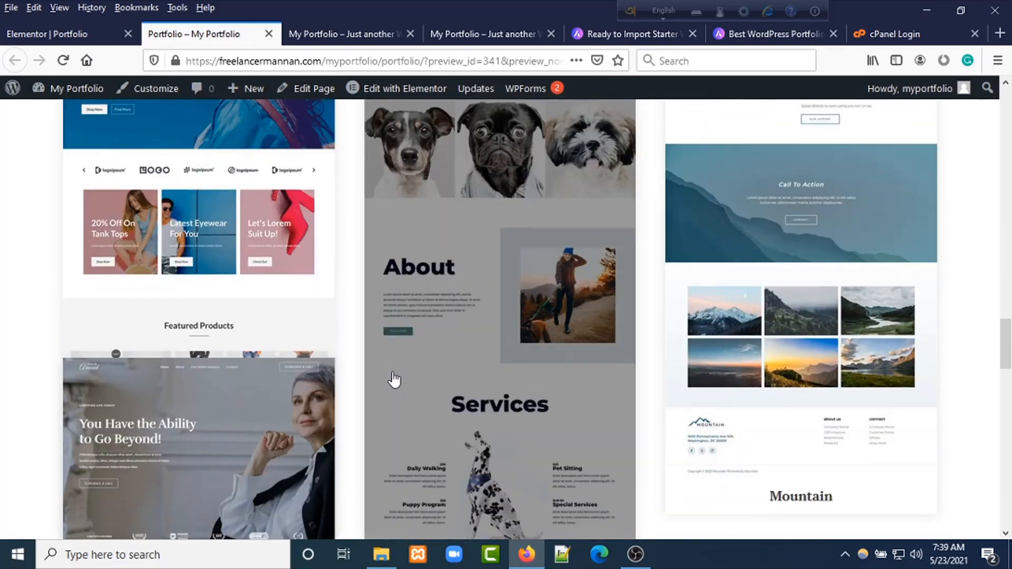
{"action": "scroll", "coordinate": [397, 384], "scroll_direction": "down", "scroll_amount": 20}
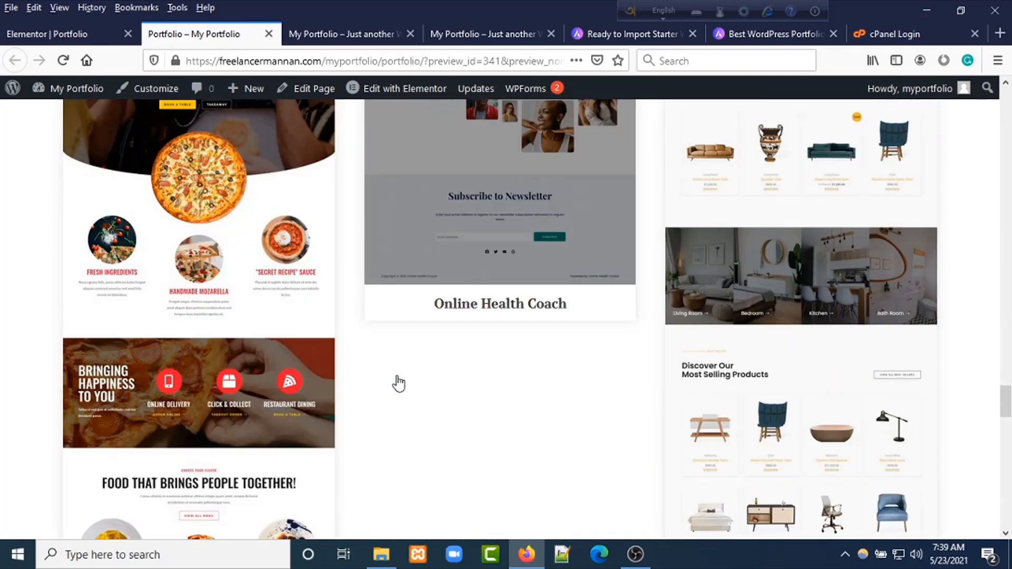
{"action": "scroll", "coordinate": [401, 384], "scroll_direction": "down", "scroll_amount": 5}
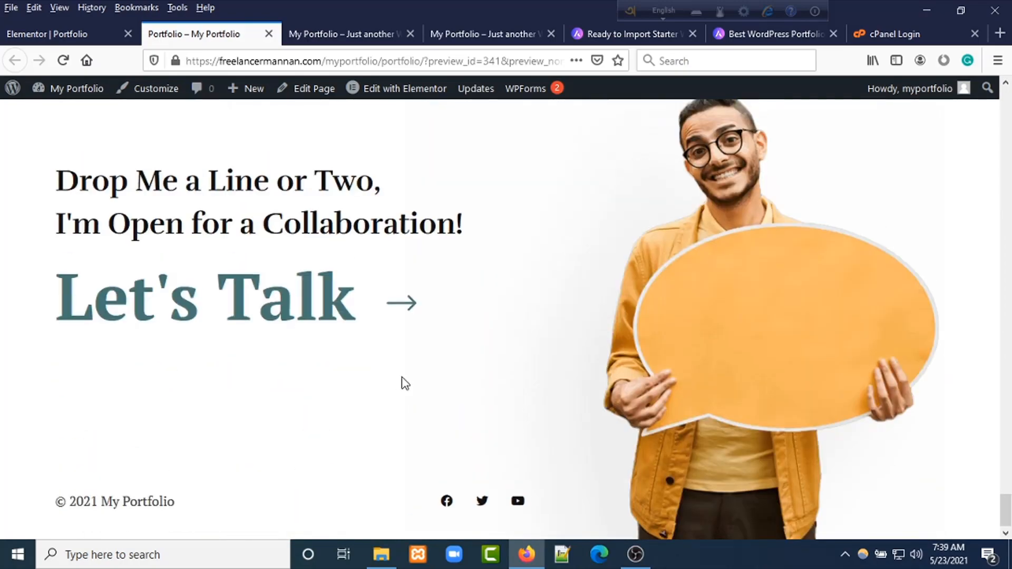
{"action": "scroll", "coordinate": [402, 382], "scroll_direction": "up", "scroll_amount": 20}
{"action": "scroll", "coordinate": [402, 377], "scroll_direction": "up", "scroll_amount": 20}
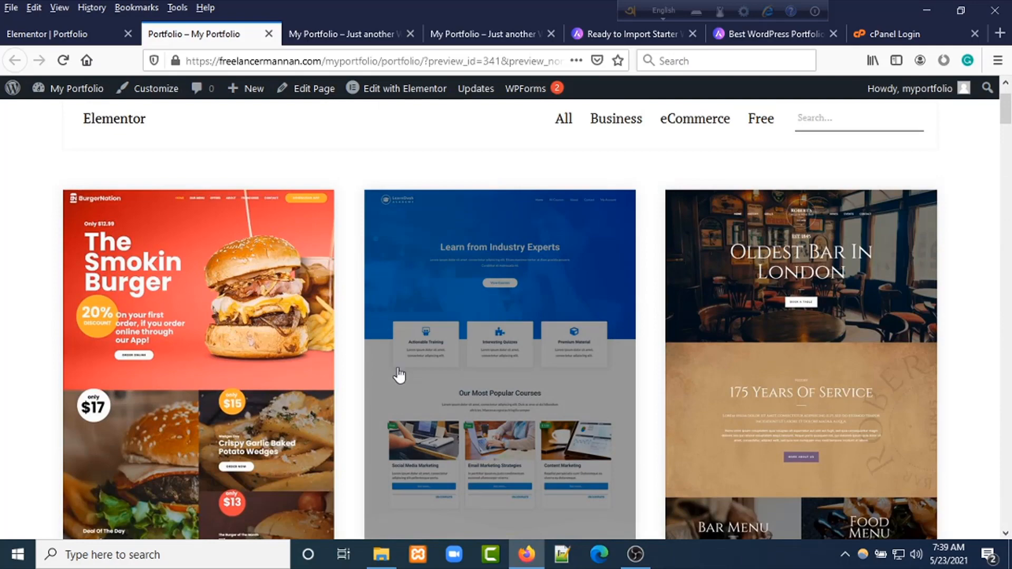
{"action": "scroll", "coordinate": [190, 342], "scroll_direction": "down", "scroll_amount": 4}
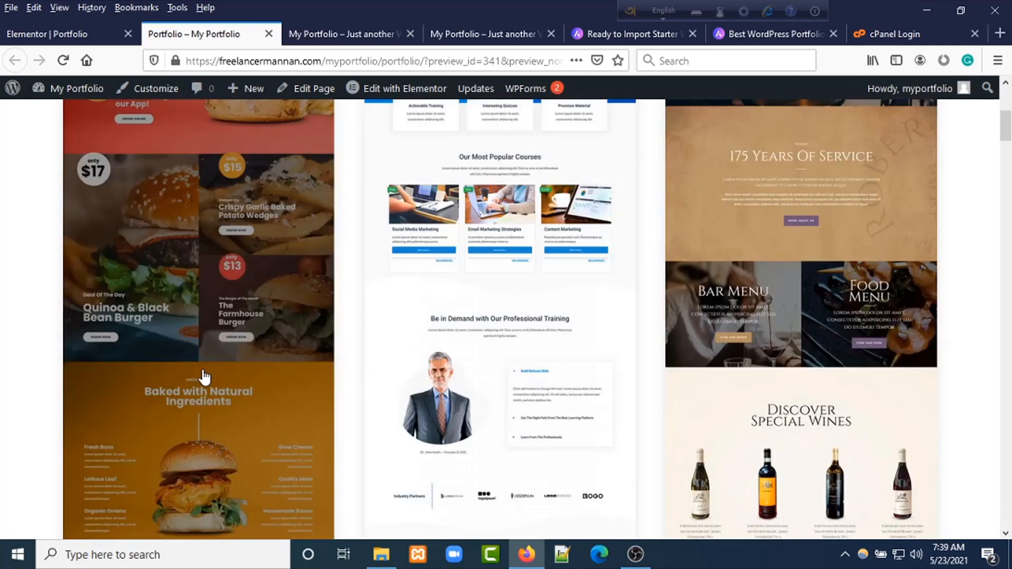
{"action": "scroll", "coordinate": [204, 372], "scroll_direction": "down", "scroll_amount": 3}
{"action": "scroll", "coordinate": [211, 324], "scroll_direction": "up", "scroll_amount": 3}
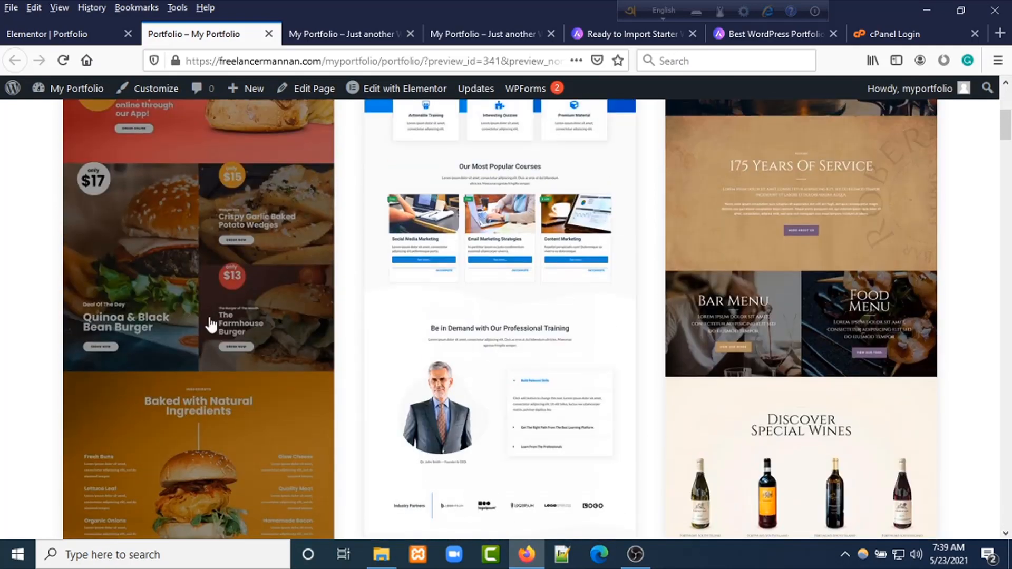
Open the BurgerNation portfolio item's preview and examine its web address and page content.
{"action": "left_click", "coordinate": [179, 299]}
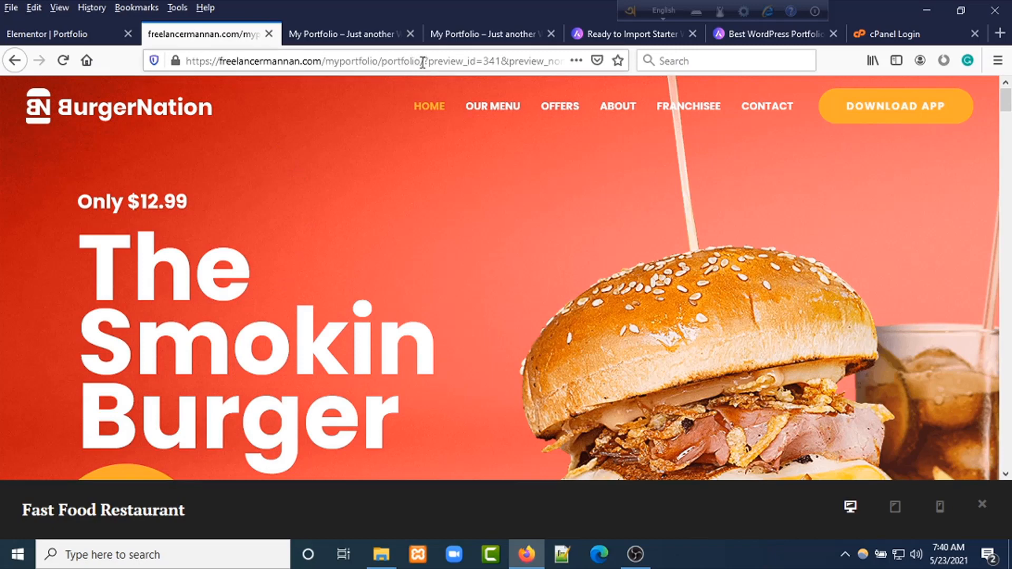
{"action": "left_click_drag", "start_coordinate": [422, 62], "coordinate": [381, 62]}
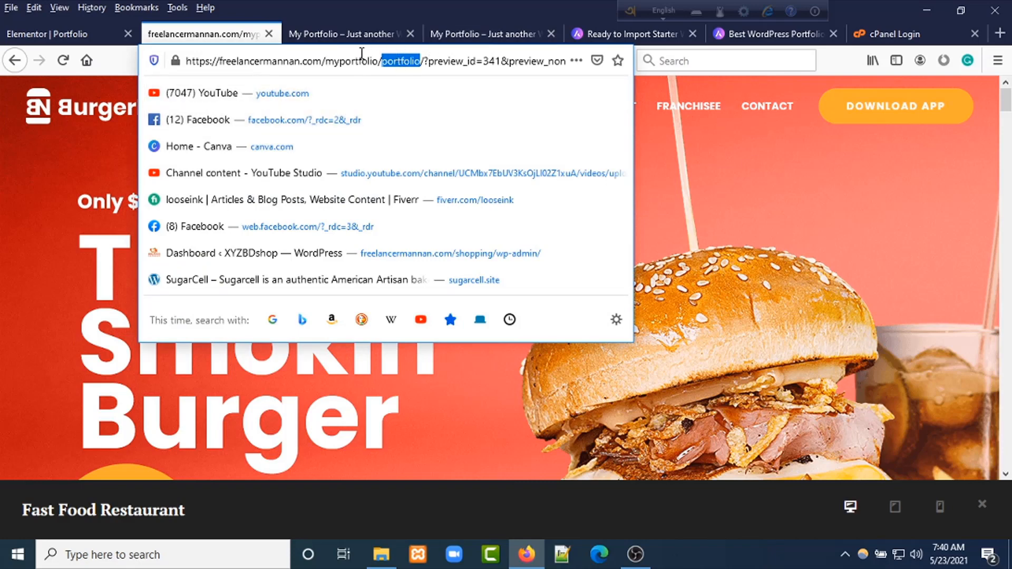
{"action": "left_click", "coordinate": [219, 63]}
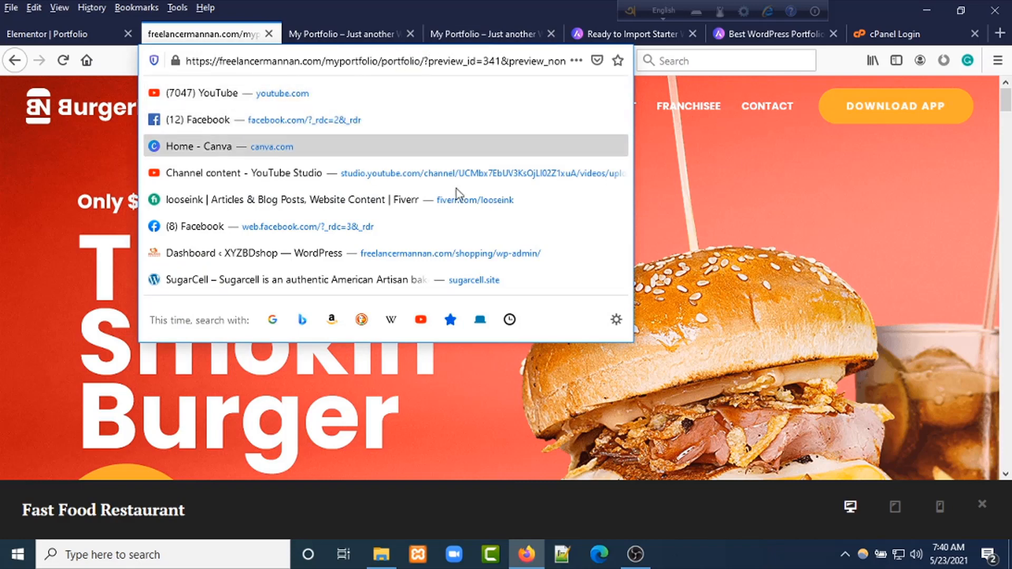
{"action": "left_click", "coordinate": [763, 153]}
{"action": "scroll", "coordinate": [280, 228], "scroll_direction": "down", "scroll_amount": 20}
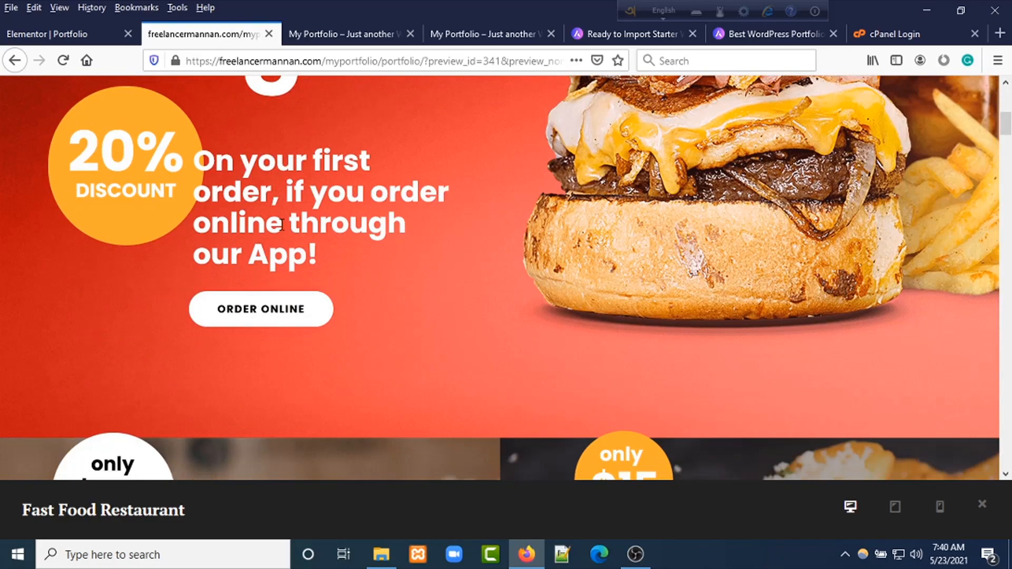
{"action": "scroll", "coordinate": [281, 236], "scroll_direction": "down", "scroll_amount": 20}
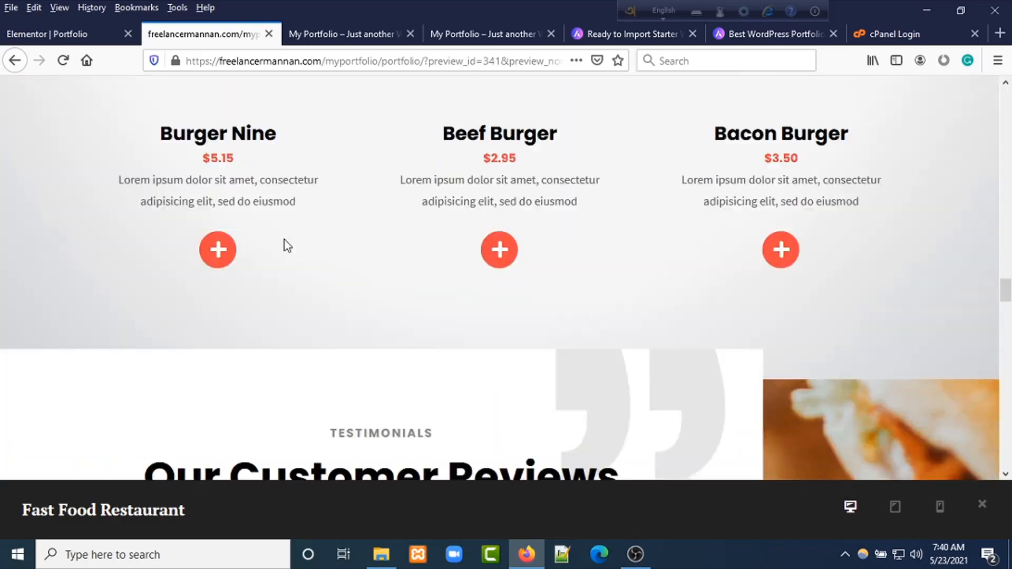
{"action": "scroll", "coordinate": [287, 240], "scroll_direction": "down", "scroll_amount": 10}
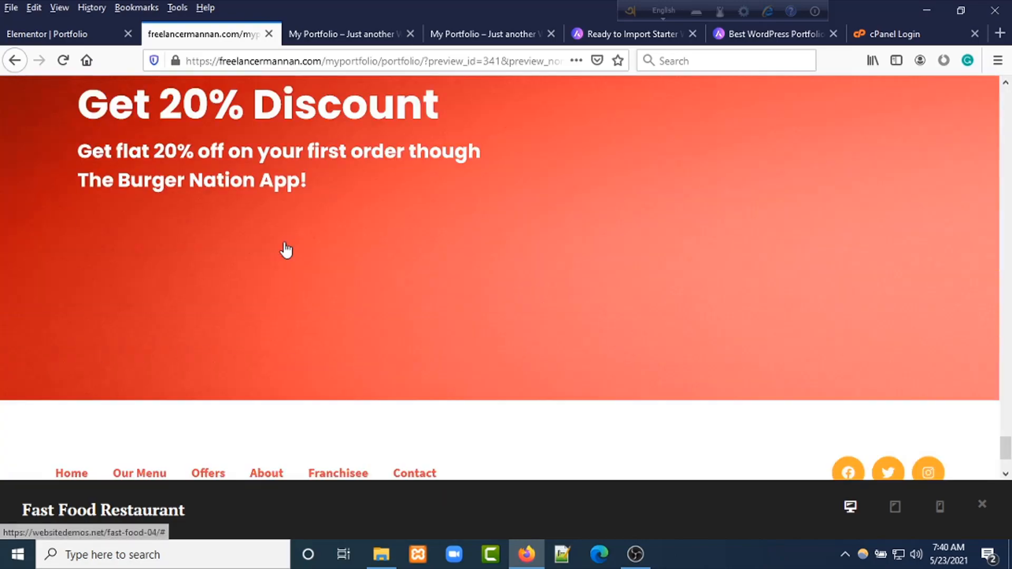
{"action": "scroll", "coordinate": [285, 240], "scroll_direction": "up", "scroll_amount": 6}
{"action": "scroll", "coordinate": [299, 235], "scroll_direction": "up", "scroll_amount": 20}
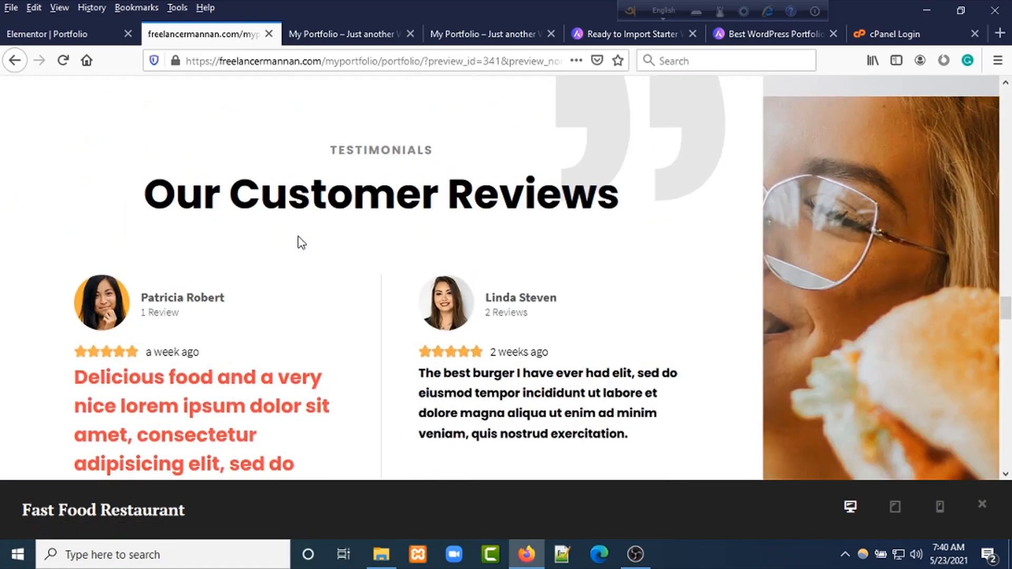
{"action": "scroll", "coordinate": [298, 240], "scroll_direction": "up", "scroll_amount": 10}
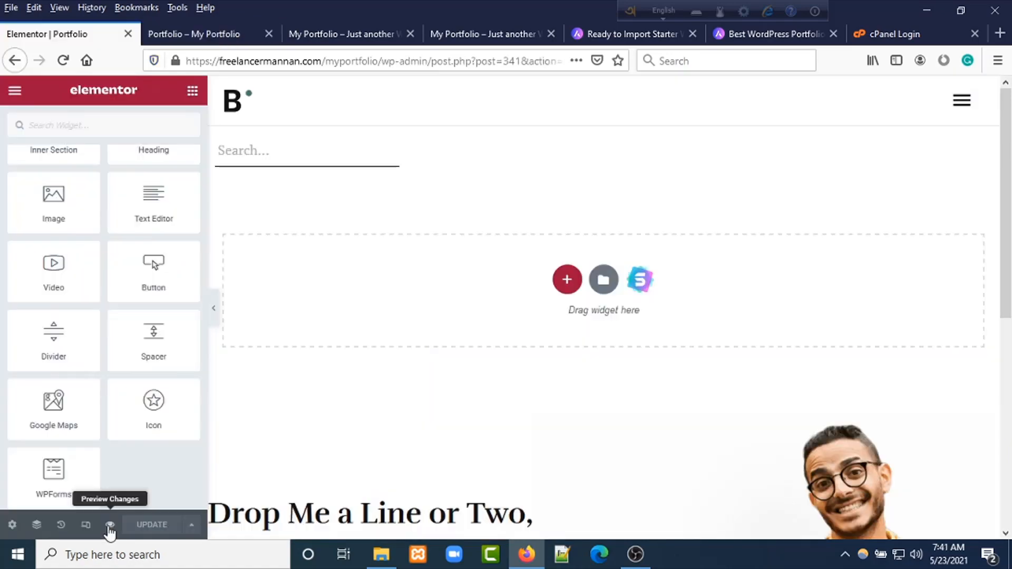
Preview the Portfolio page again and filter its items by Business, eCommerce and Free in turn.
{"action": "left_click", "coordinate": [110, 525]}
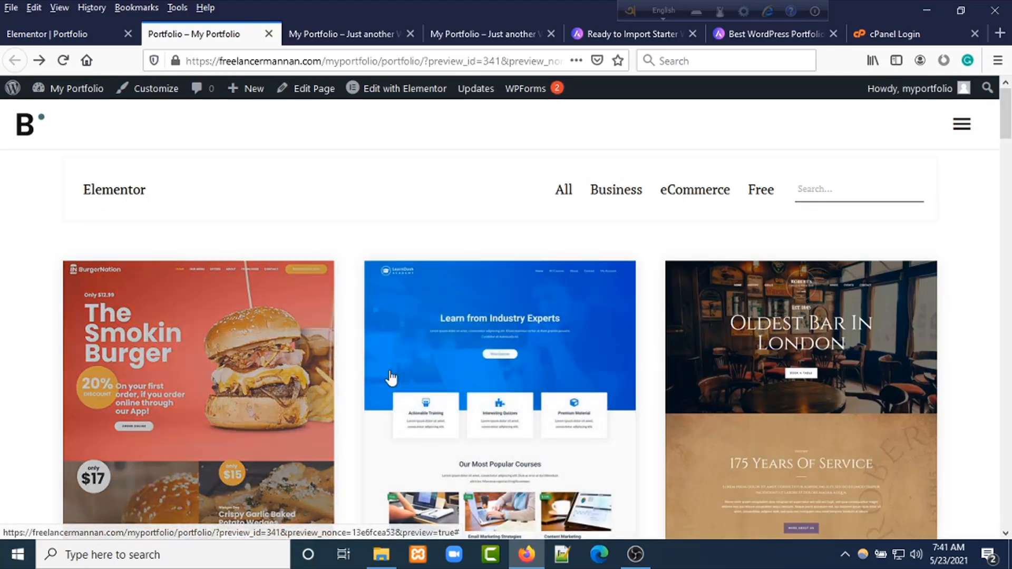
{"action": "left_click", "coordinate": [624, 194]}
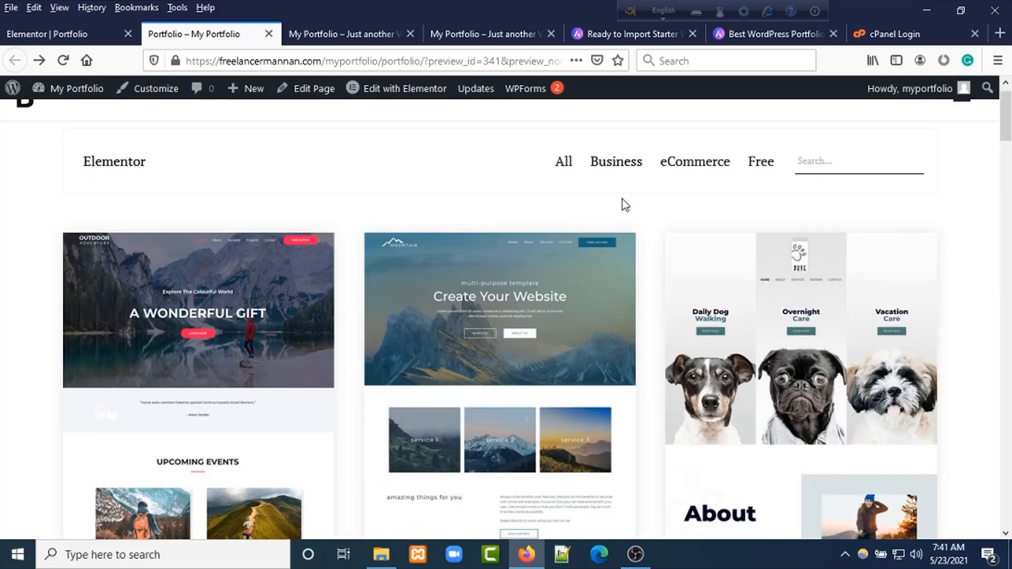
{"action": "left_click", "coordinate": [701, 161]}
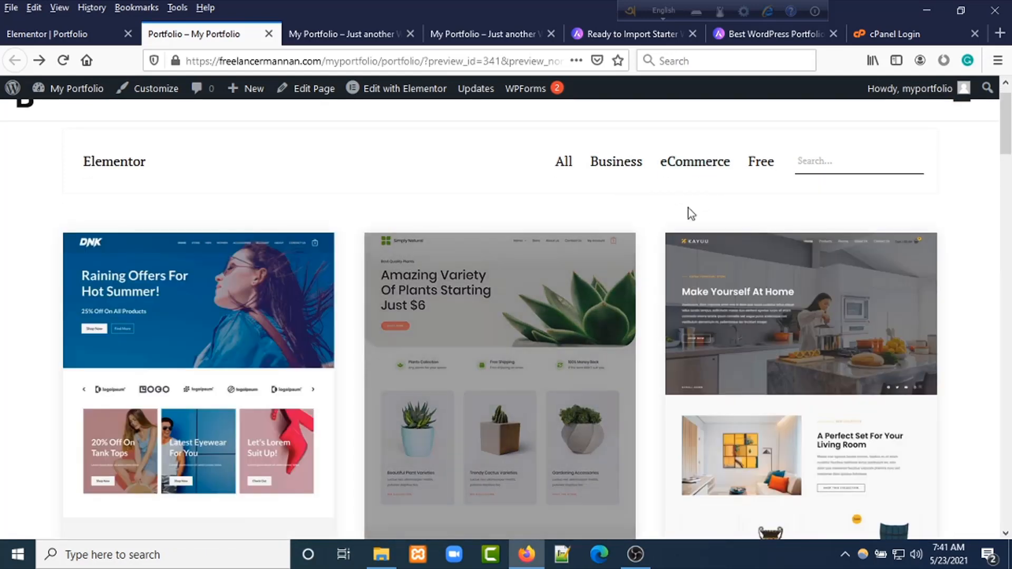
{"action": "left_click", "coordinate": [761, 164]}
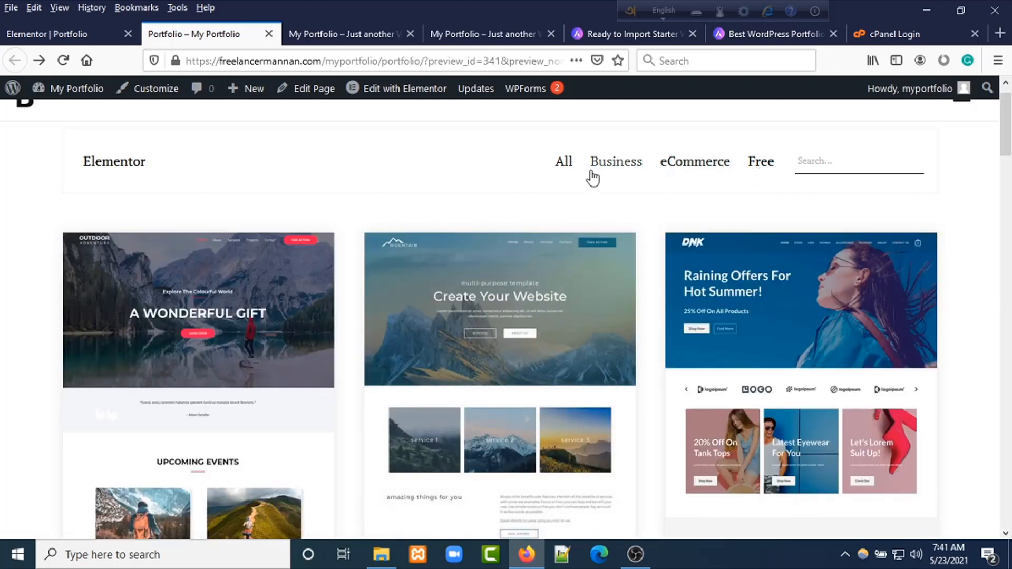
{"action": "scroll", "coordinate": [621, 258], "scroll_direction": "down", "scroll_amount": 3}
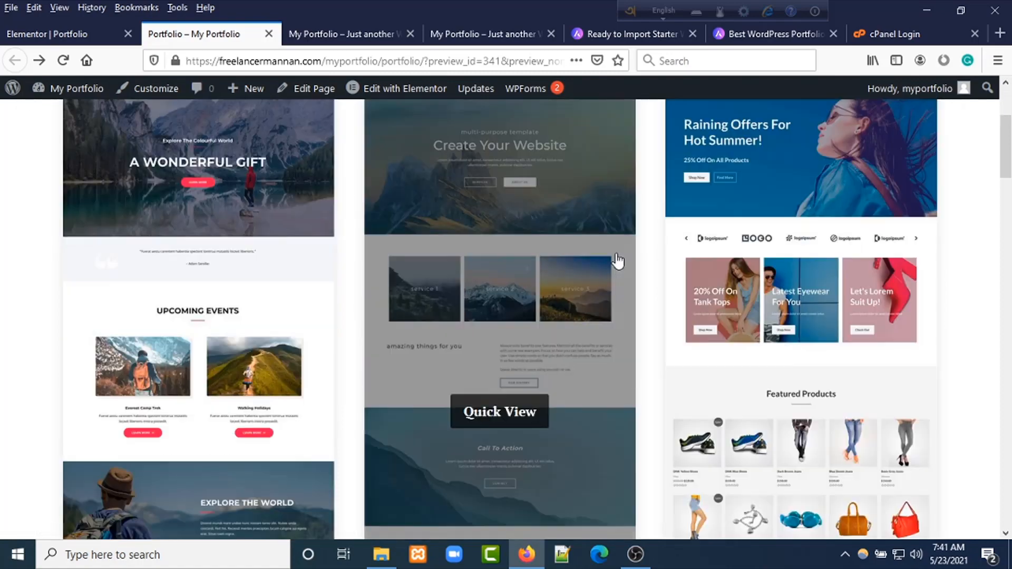
{"action": "scroll", "coordinate": [618, 264], "scroll_direction": "up", "scroll_amount": 4}
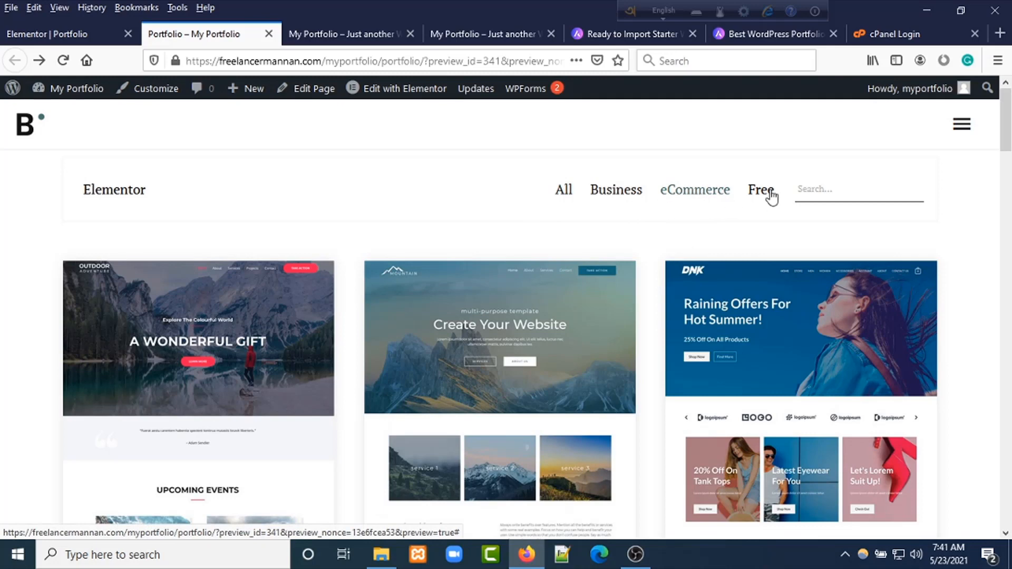
Exit the Elementor editor to the WordPress dashboard and open the list of all pages, leaving the page editor without saving.
{"action": "left_click", "coordinate": [823, 189]}
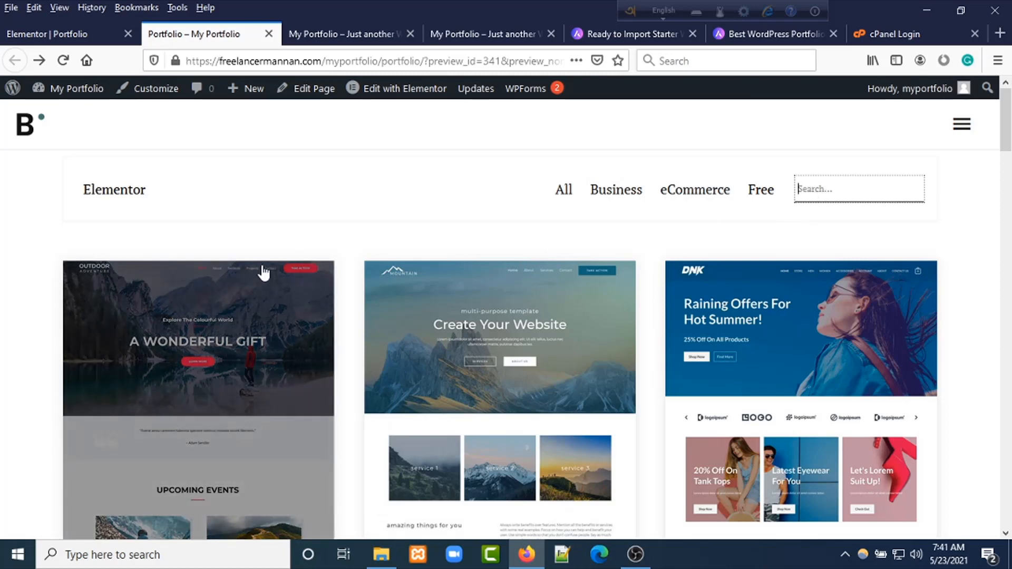
{"action": "key", "text": "ctrl+Page_Up"}
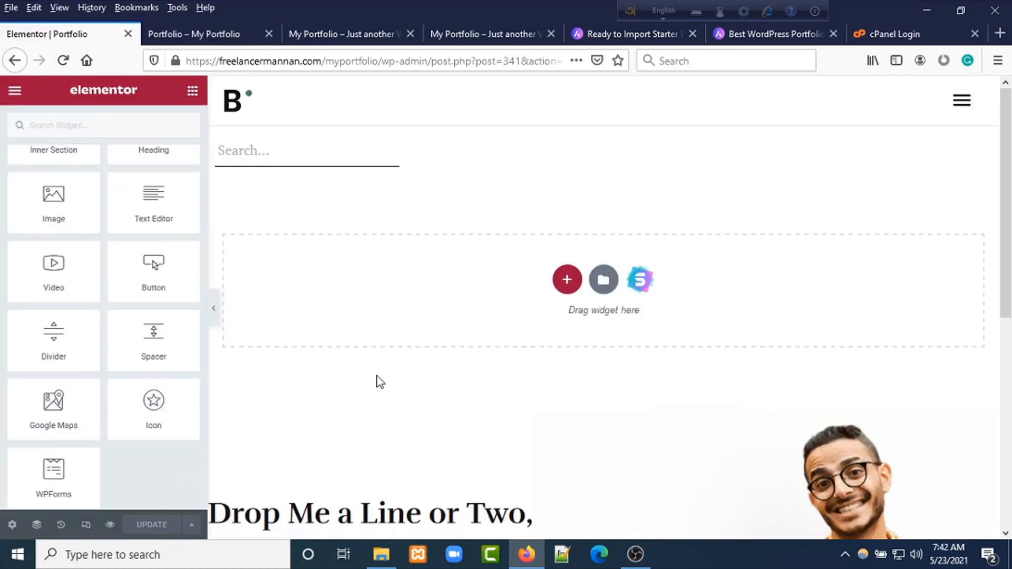
{"action": "left_click", "coordinate": [15, 90]}
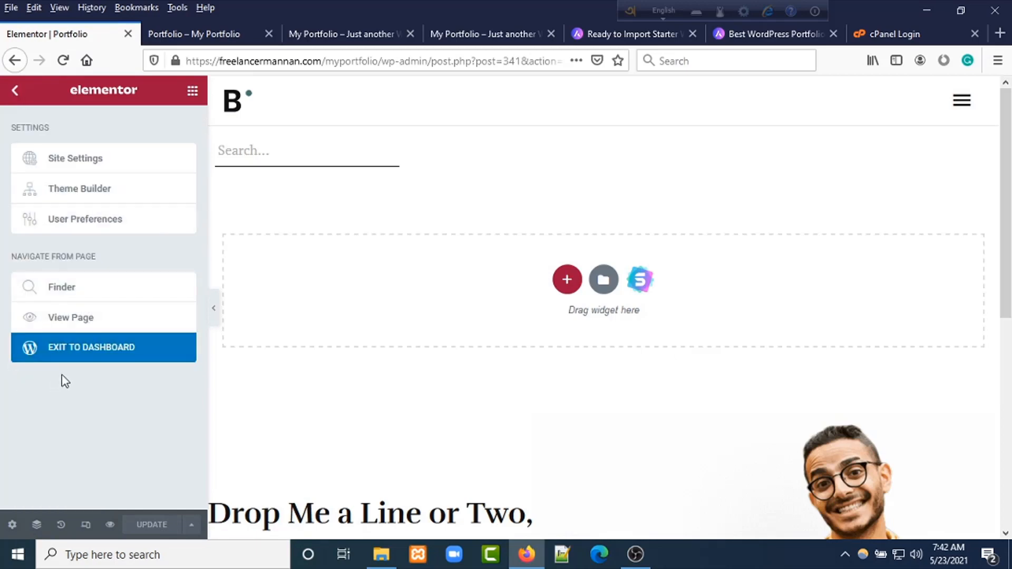
{"action": "left_click", "coordinate": [124, 361]}
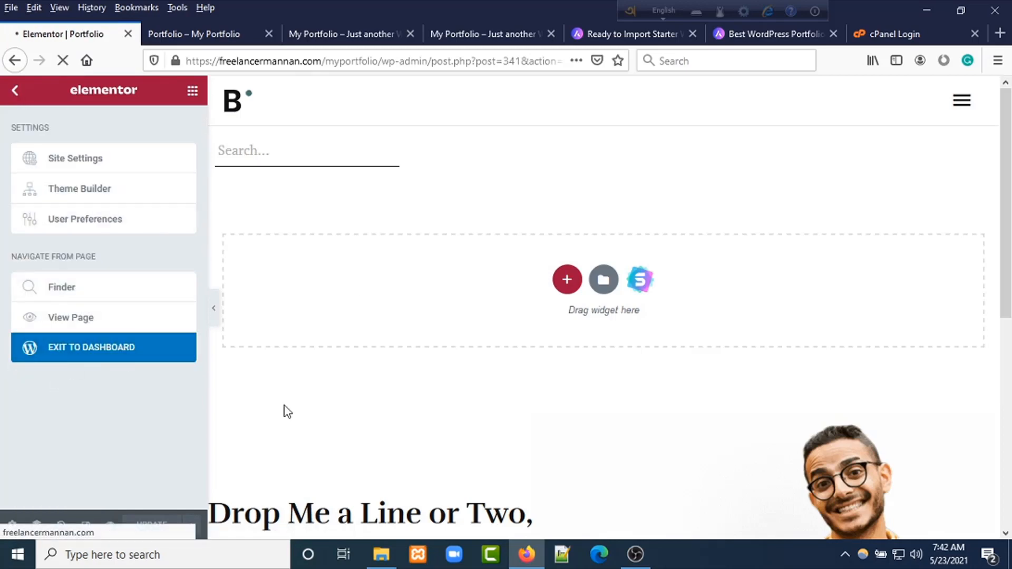
{"action": "left_click", "coordinate": [23, 100]}
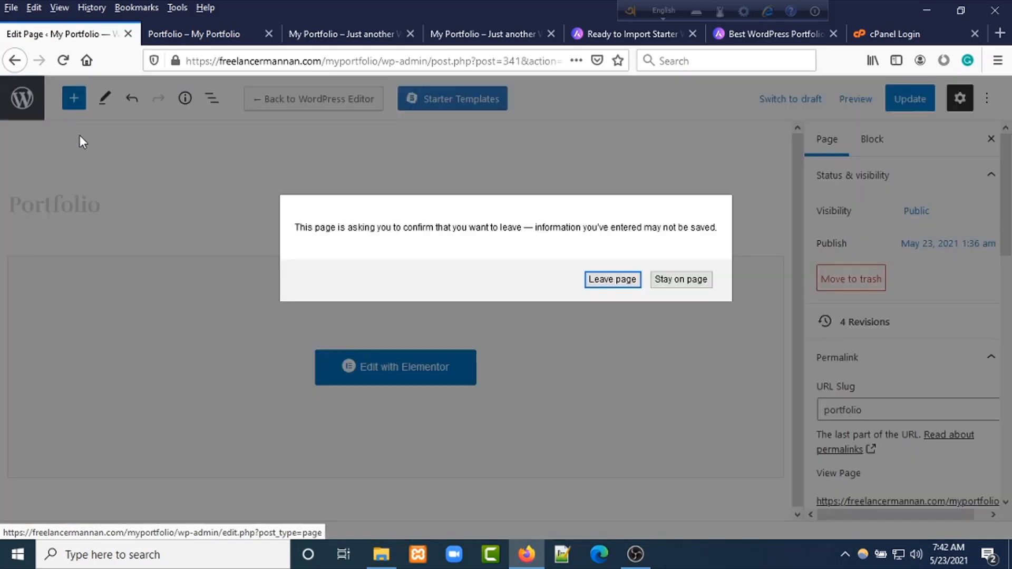
{"action": "left_click", "coordinate": [620, 284]}
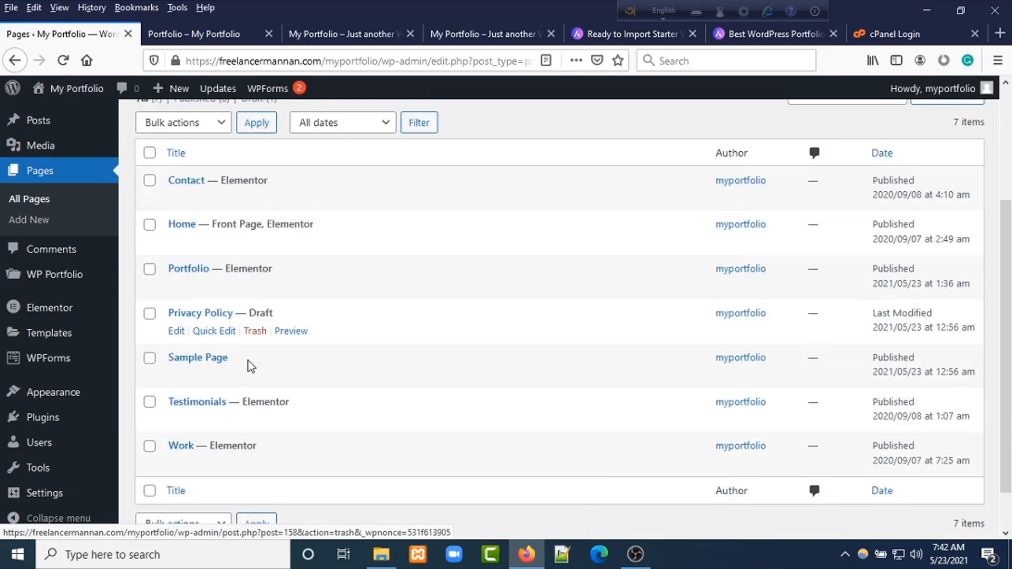
{"action": "scroll", "coordinate": [195, 363], "scroll_direction": "down", "scroll_amount": 2}
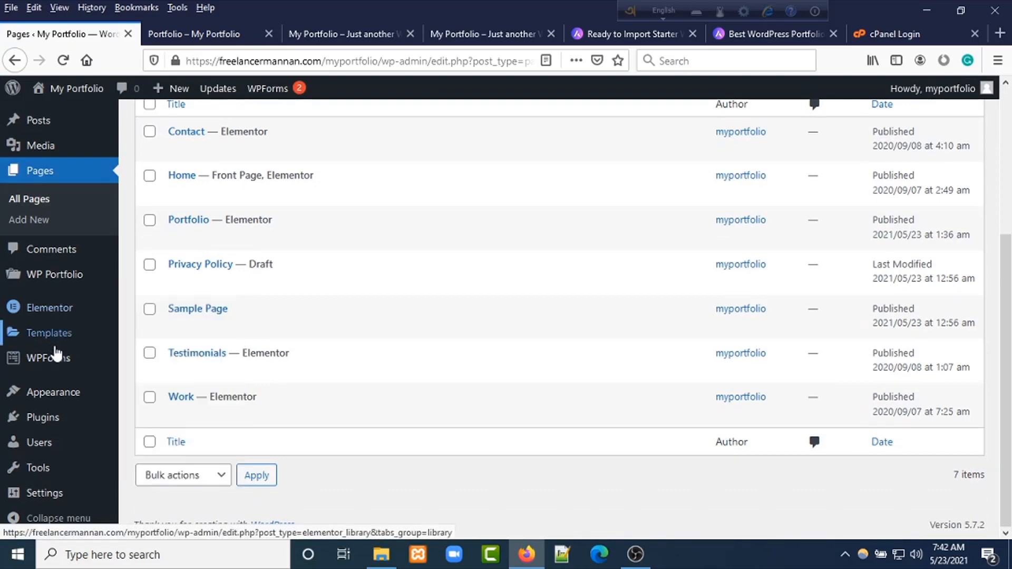
Add the Portfolio page to the Primary Menu, place it directly below Home and save the menu.
{"action": "mouse_move", "coordinate": [63, 390]}
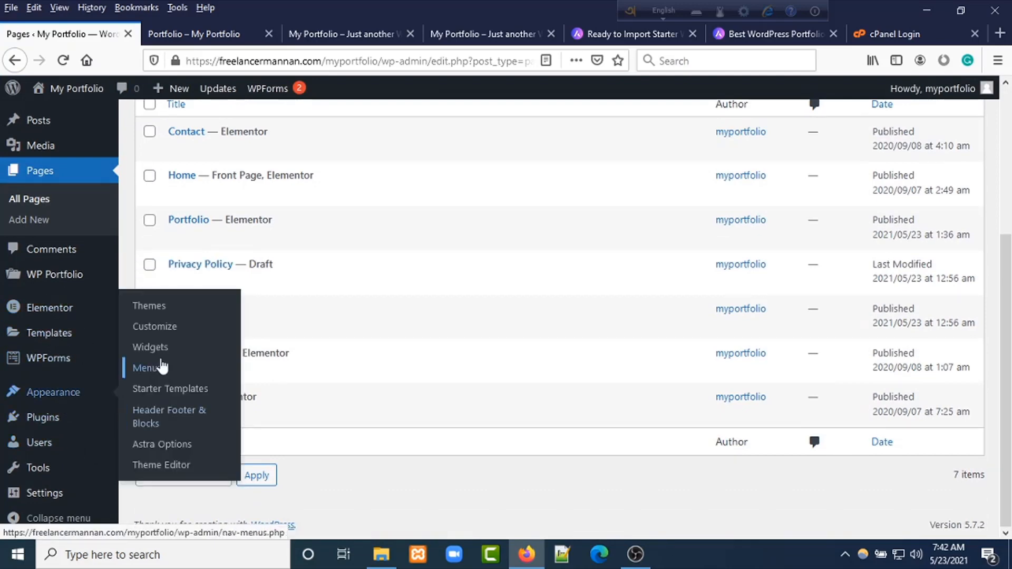
{"action": "left_click", "coordinate": [155, 368]}
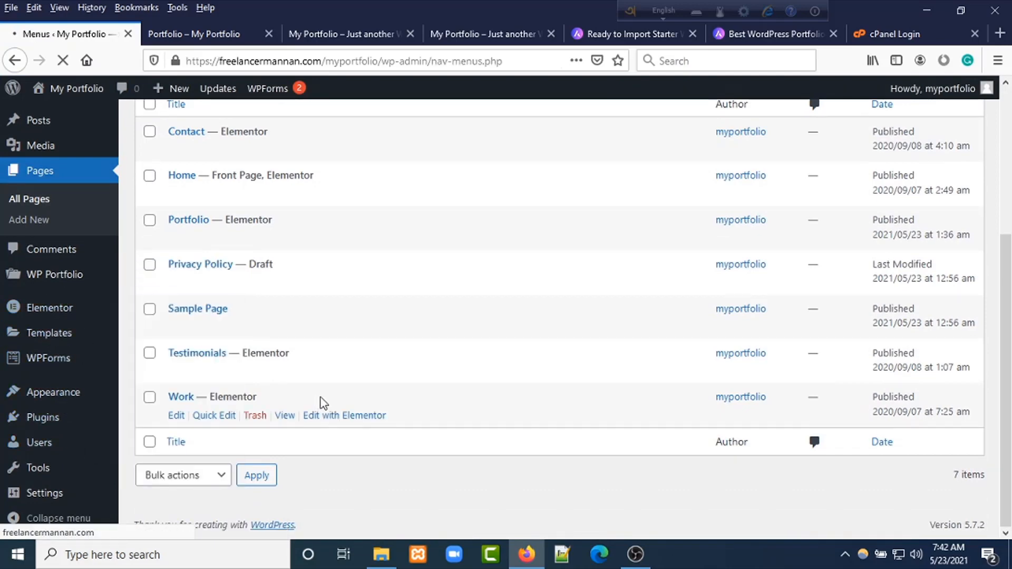
{"action": "scroll", "coordinate": [257, 376], "scroll_direction": "down", "scroll_amount": 3}
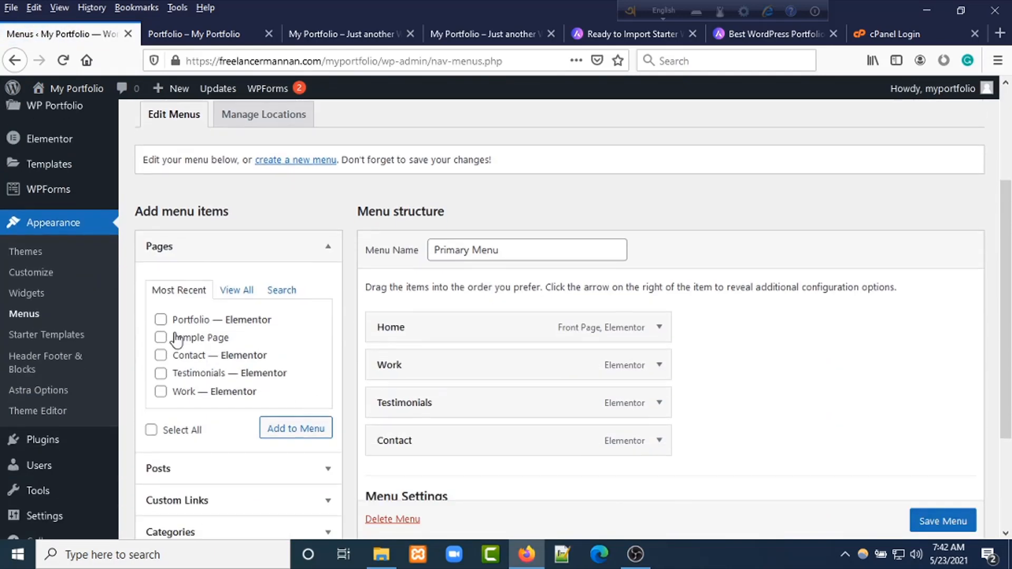
{"action": "left_click", "coordinate": [161, 321]}
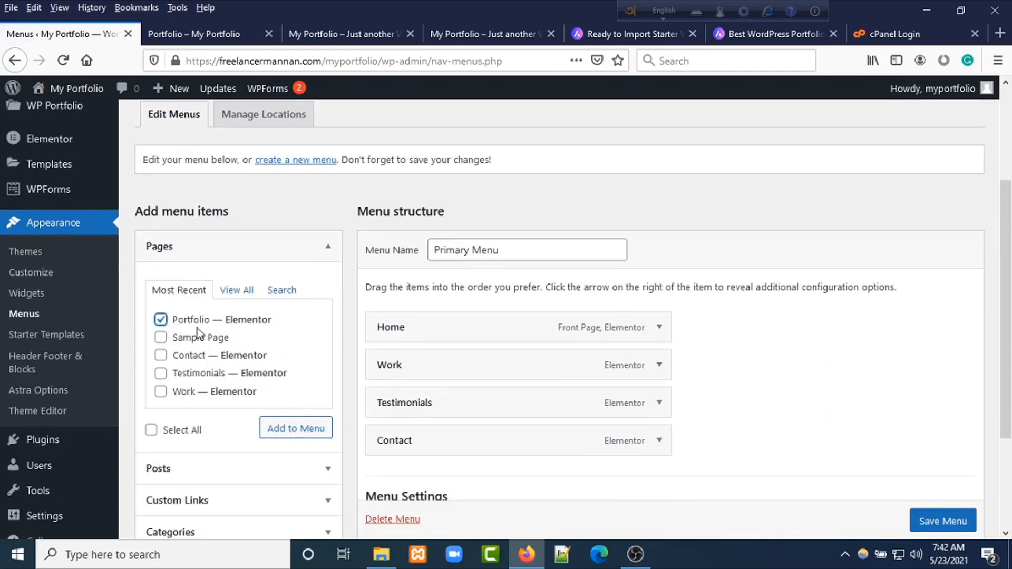
{"action": "left_click", "coordinate": [319, 432]}
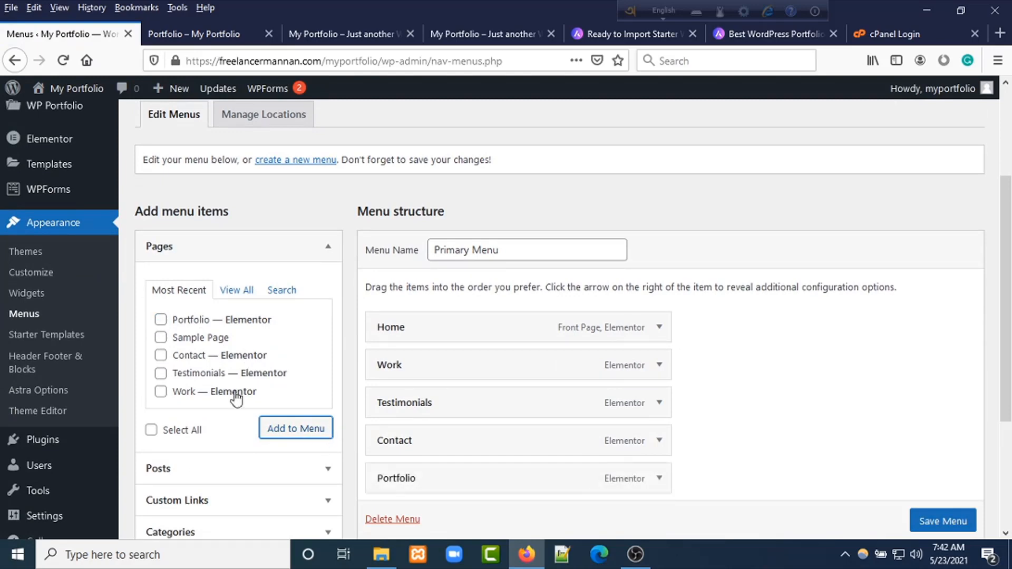
{"action": "left_click_drag", "start_coordinate": [474, 478], "coordinate": [478, 372]}
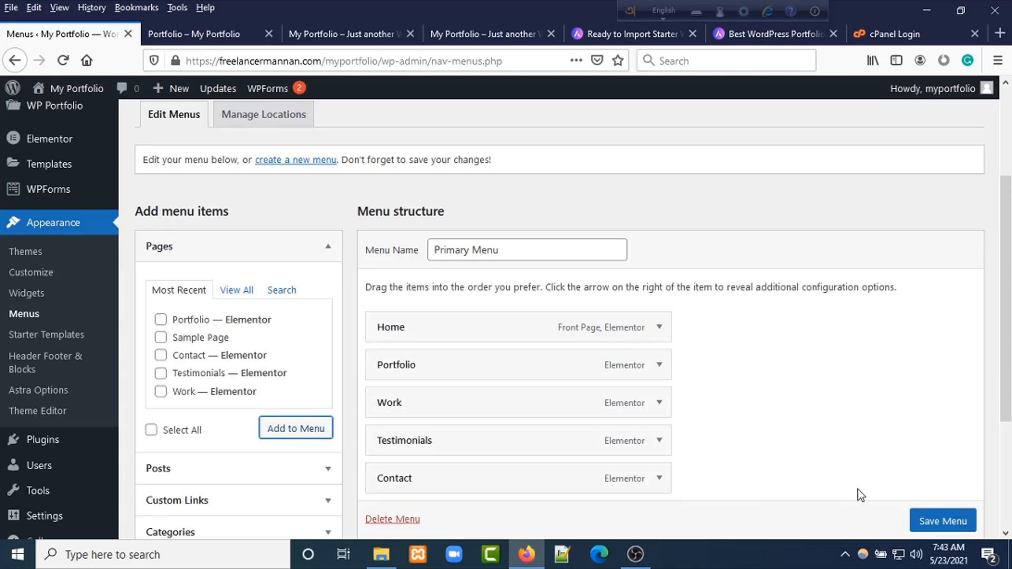
{"action": "left_click", "coordinate": [939, 520]}
Reload the live home page, open Portfolio from the site's navigation and look through the starter site thumbnails.
{"action": "left_click", "coordinate": [370, 36]}
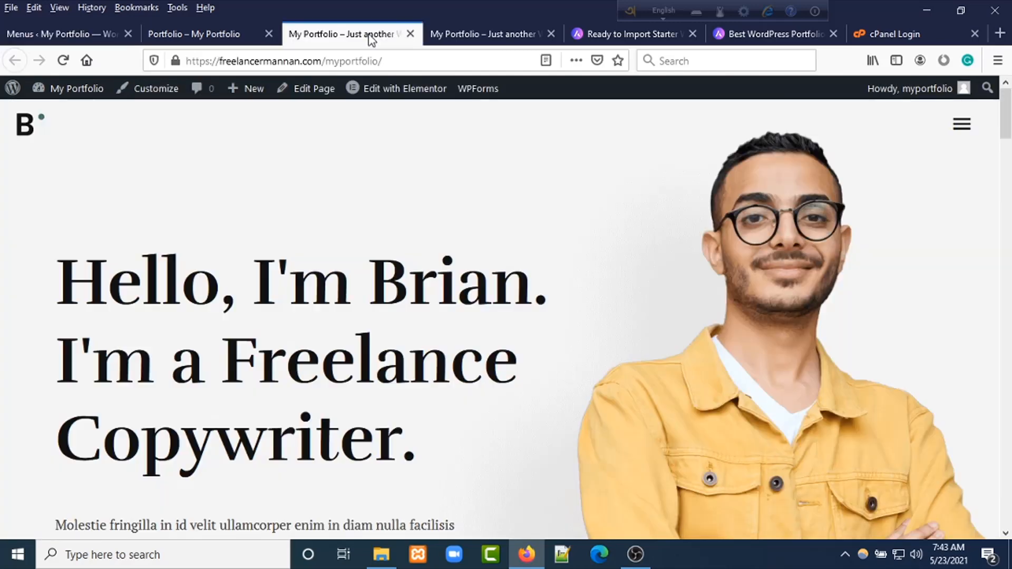
{"action": "left_click", "coordinate": [63, 59]}
{"action": "left_click", "coordinate": [962, 126]}
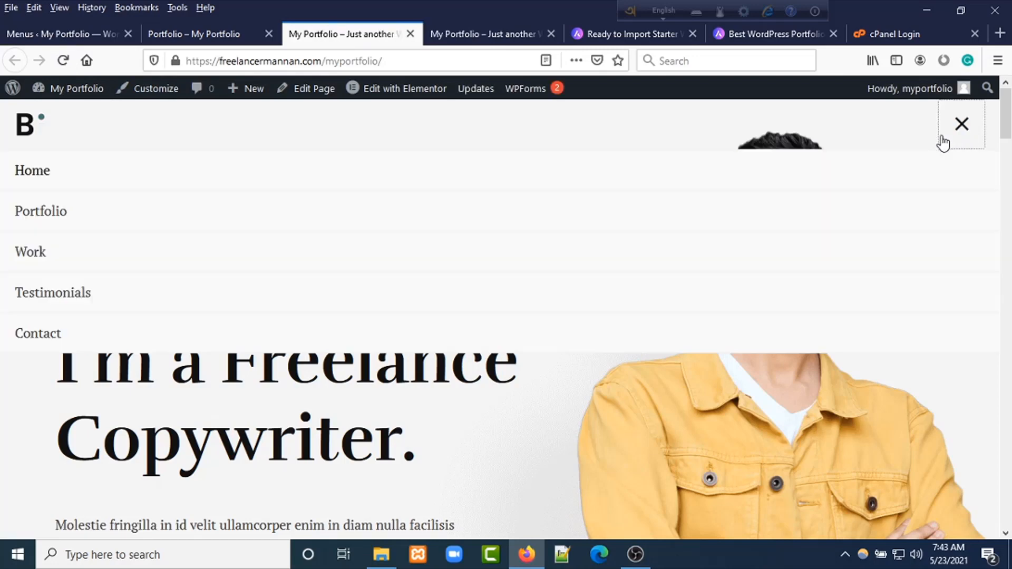
{"action": "left_click", "coordinate": [63, 223]}
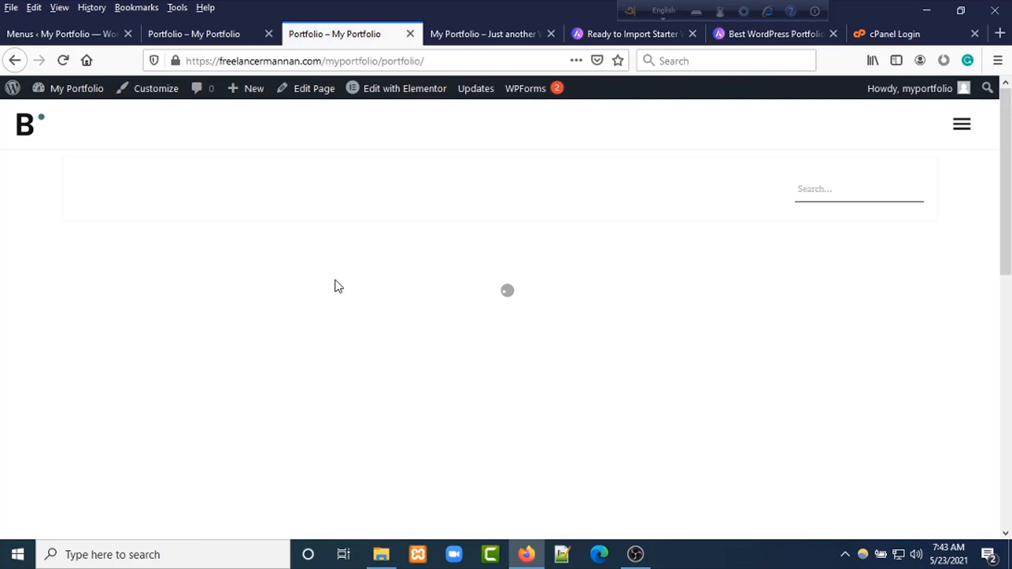
{"action": "scroll", "coordinate": [453, 302], "scroll_direction": "down", "scroll_amount": 10}
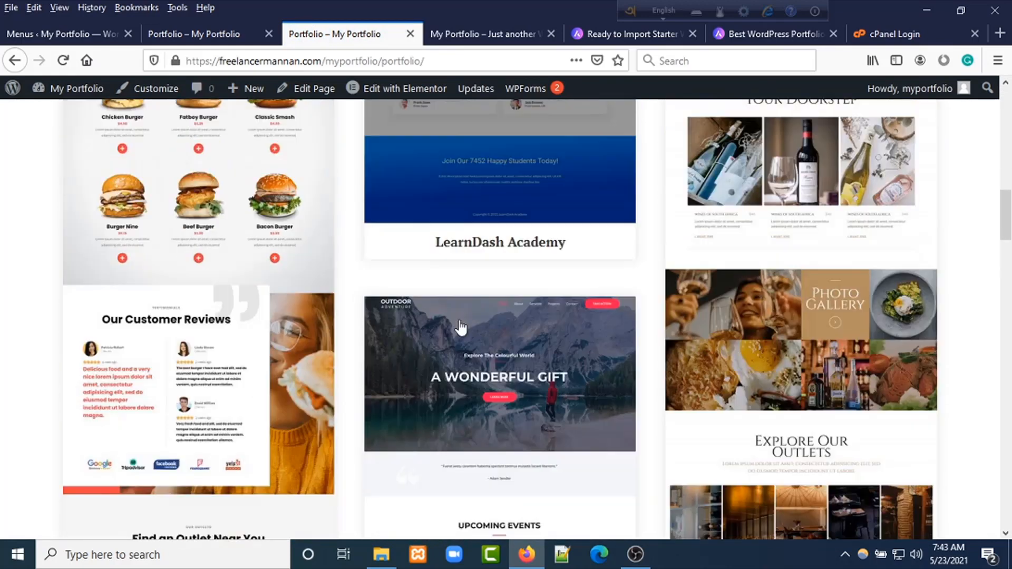
{"action": "scroll", "coordinate": [460, 327], "scroll_direction": "down", "scroll_amount": 20}
{"action": "scroll", "coordinate": [473, 320], "scroll_direction": "up", "scroll_amount": 6}
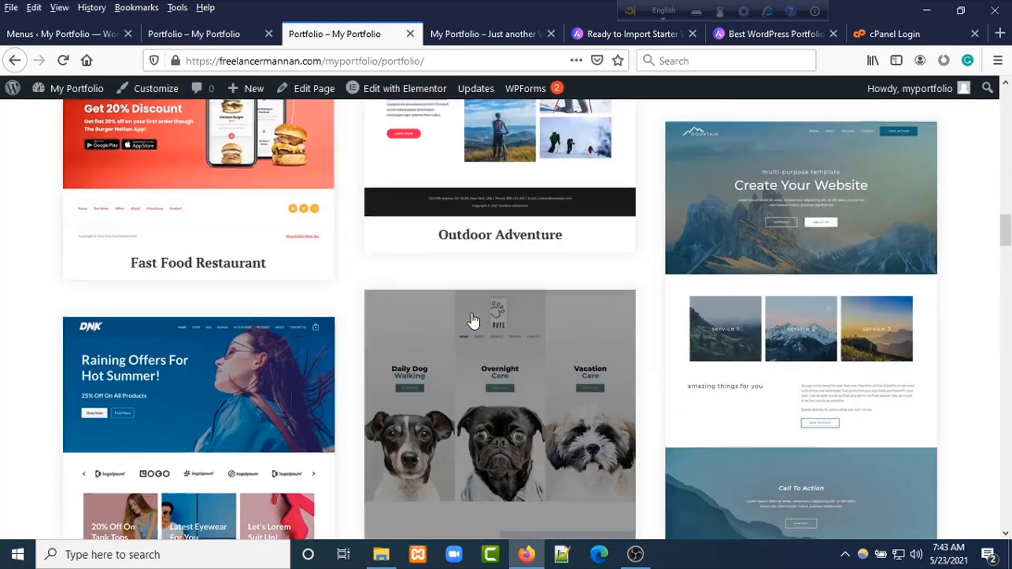
{"action": "scroll", "coordinate": [472, 320], "scroll_direction": "up", "scroll_amount": 7}
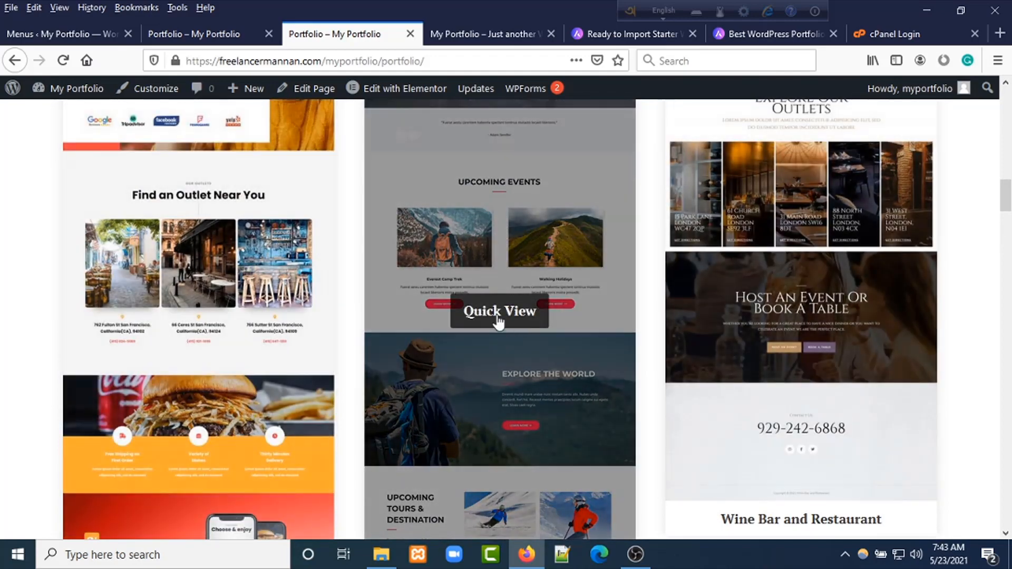
Open the Outdoor Adventure quick view, examine its page and web address, and return to the Portfolio page.
{"action": "left_click", "coordinate": [498, 319]}
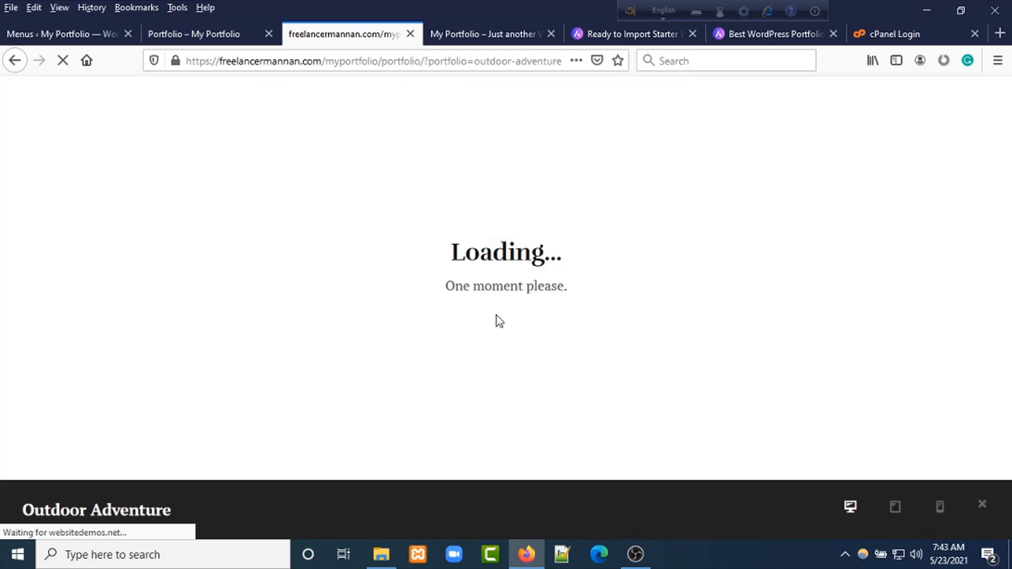
{"action": "scroll", "coordinate": [453, 287], "scroll_direction": "down", "scroll_amount": 3}
{"action": "scroll", "coordinate": [455, 285], "scroll_direction": "up", "scroll_amount": 3}
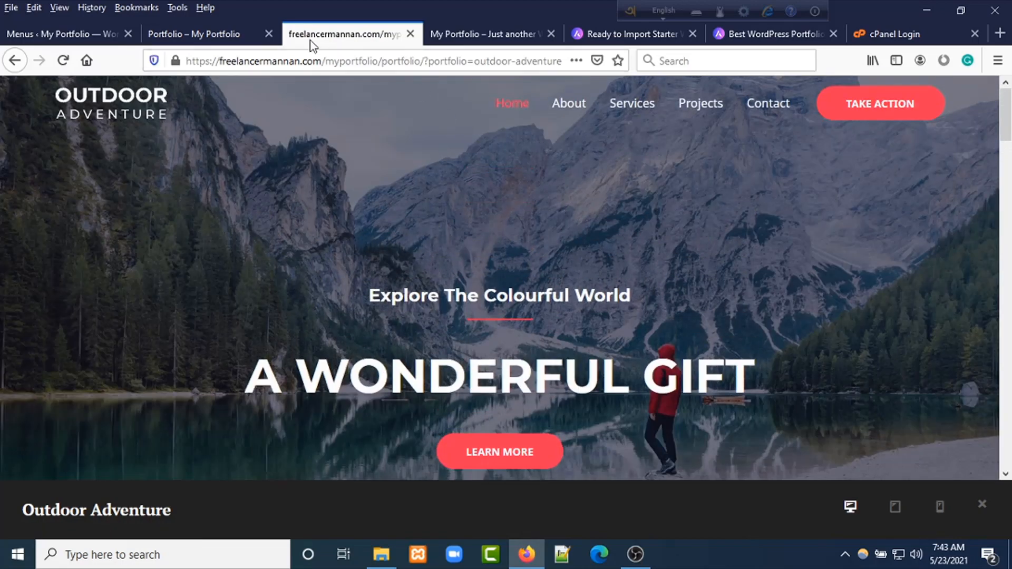
{"action": "left_click_drag", "start_coordinate": [186, 61], "coordinate": [420, 69]}
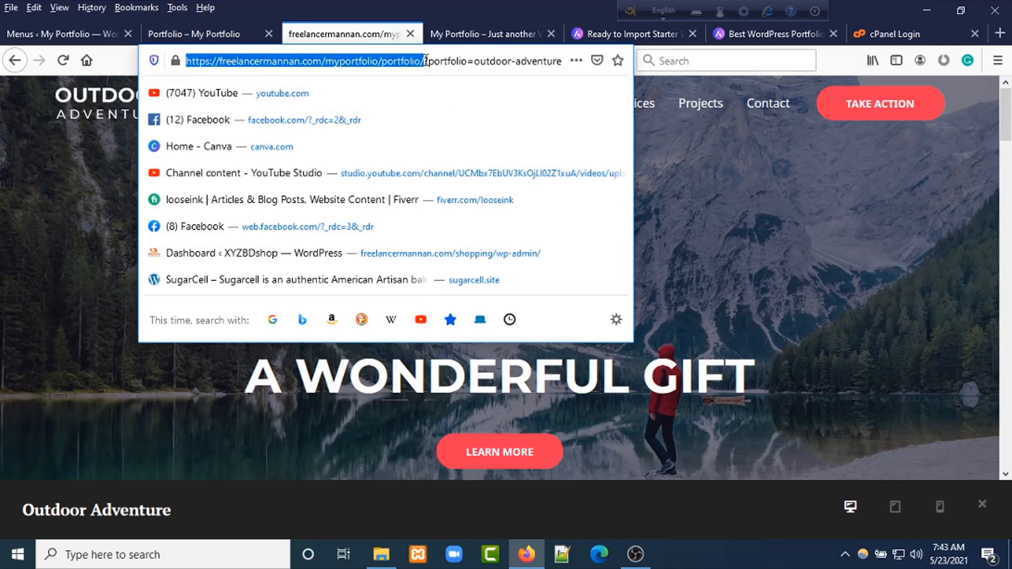
{"action": "key", "text": "Return"}
{"action": "left_click", "coordinate": [305, 61]}
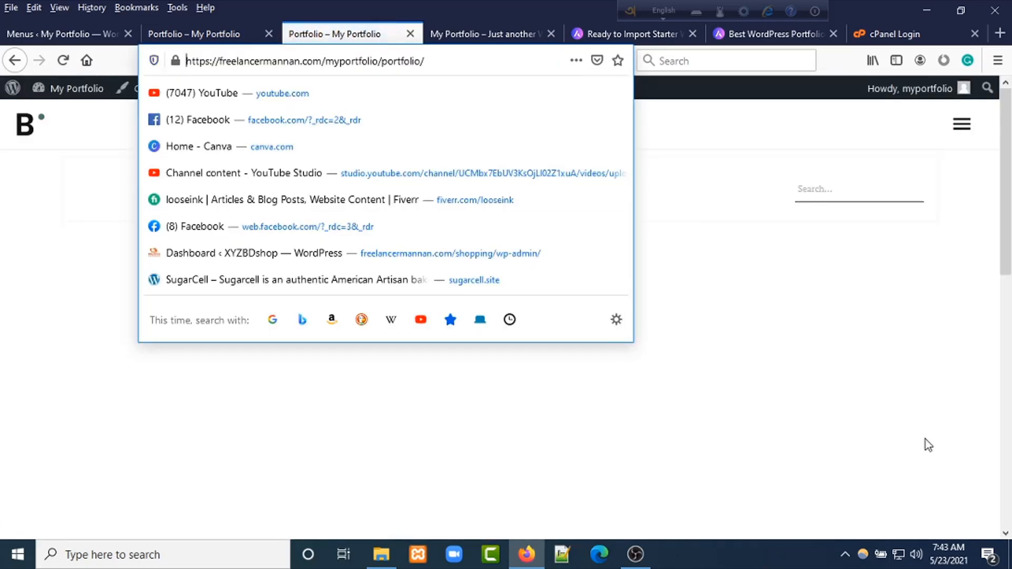
{"action": "left_click", "coordinate": [754, 145]}
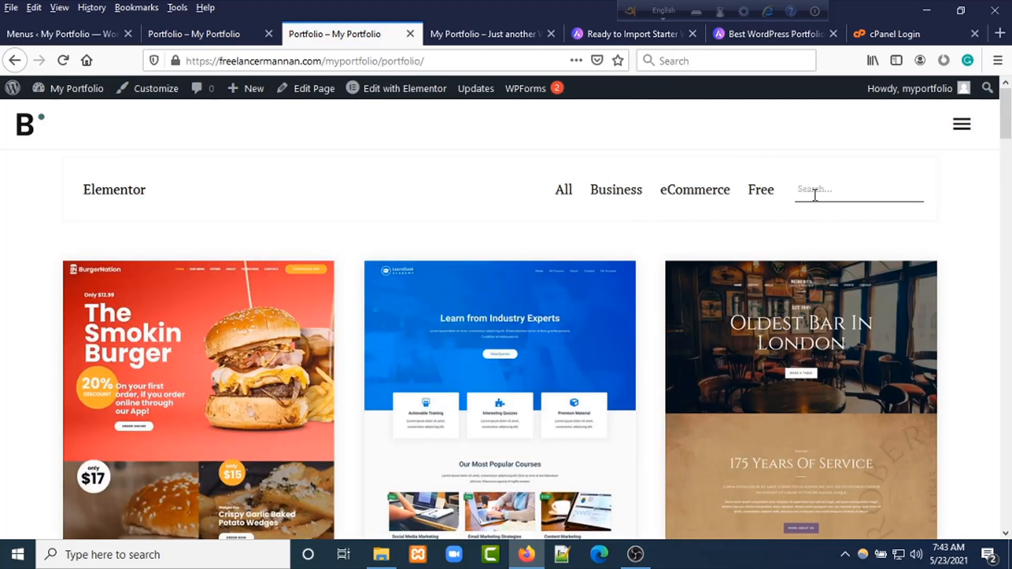
Return to the WordPress dashboard and check the starter site import progress in the WP Portfolio settings.
{"action": "left_click", "coordinate": [211, 38]}
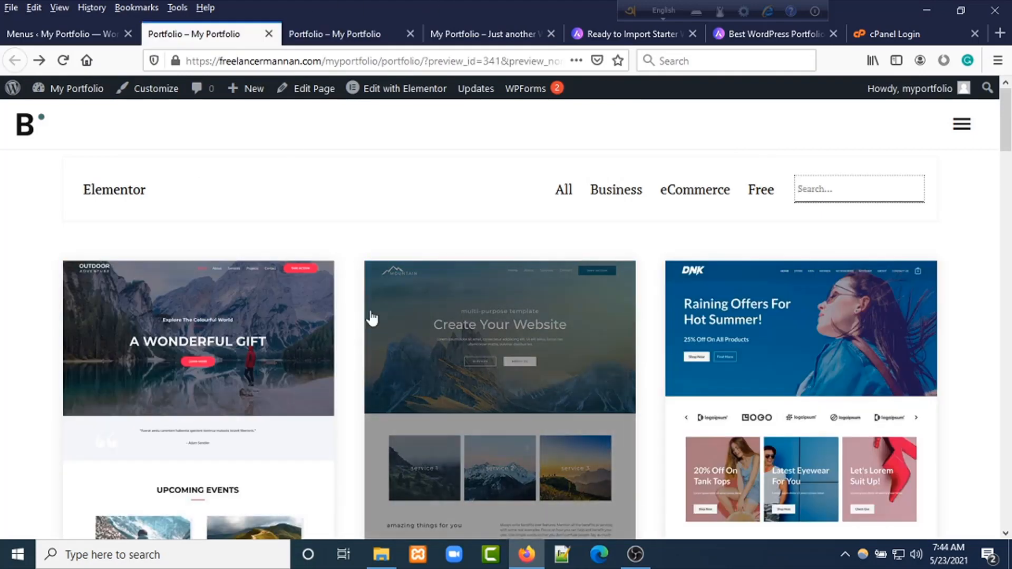
{"action": "left_click", "coordinate": [45, 37]}
{"action": "scroll", "coordinate": [190, 364], "scroll_direction": "down", "scroll_amount": 4}
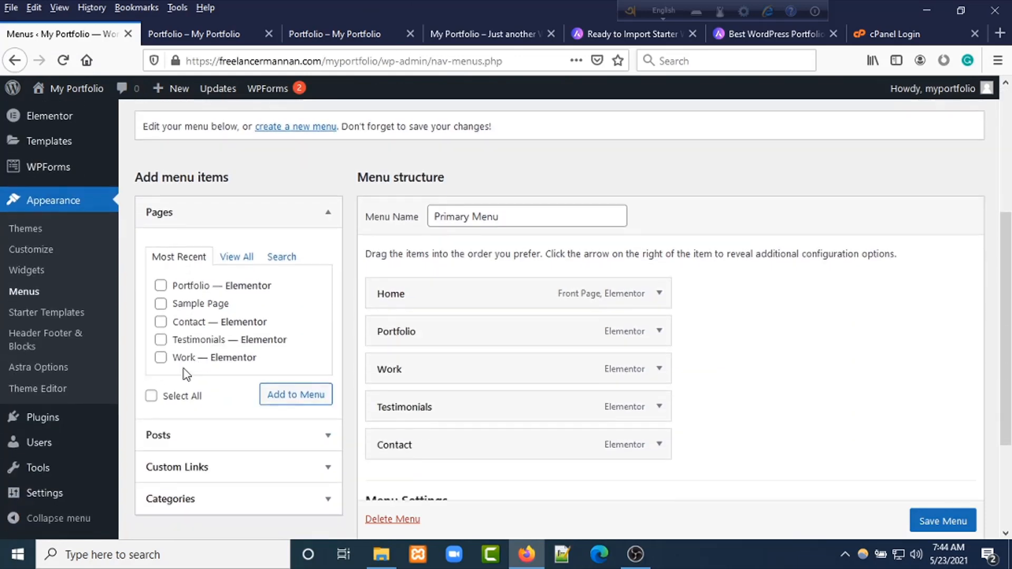
{"action": "scroll", "coordinate": [87, 433], "scroll_direction": "up", "scroll_amount": 4}
{"action": "mouse_move", "coordinate": [72, 259]}
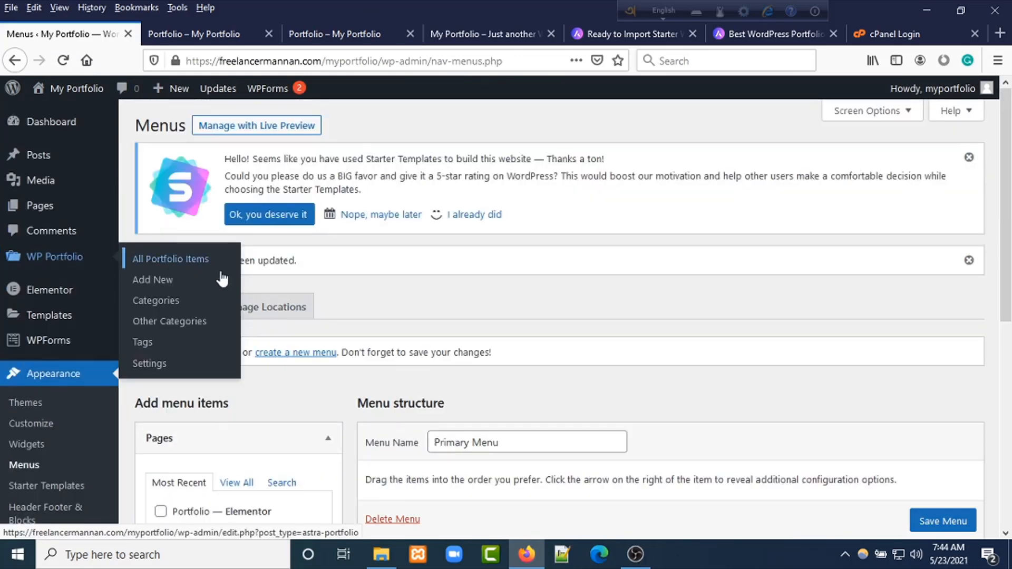
{"action": "left_click", "coordinate": [167, 366]}
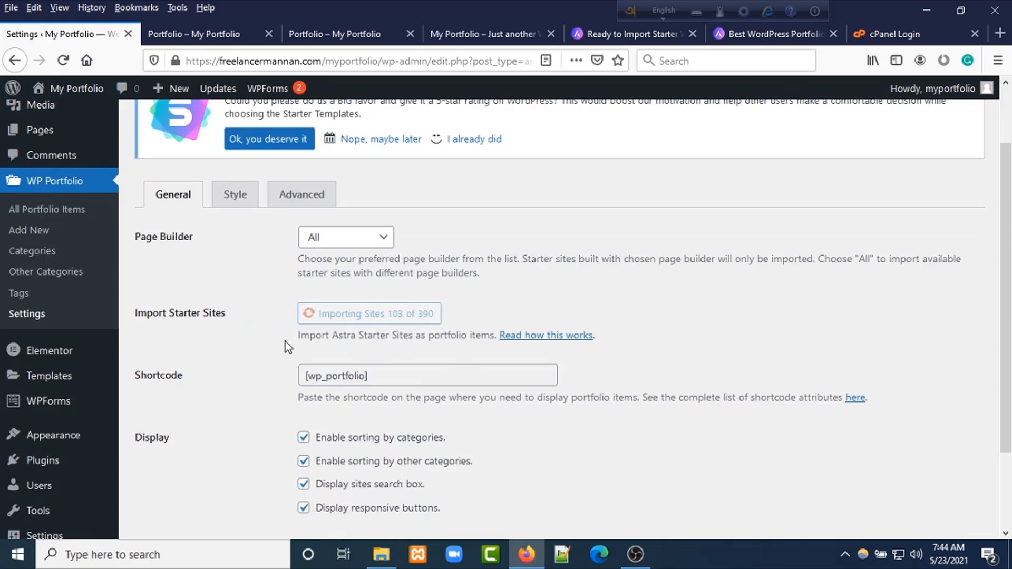
Select all portfolio items on the list's first page and bulk edit their status to Published.
{"action": "left_click", "coordinate": [43, 209]}
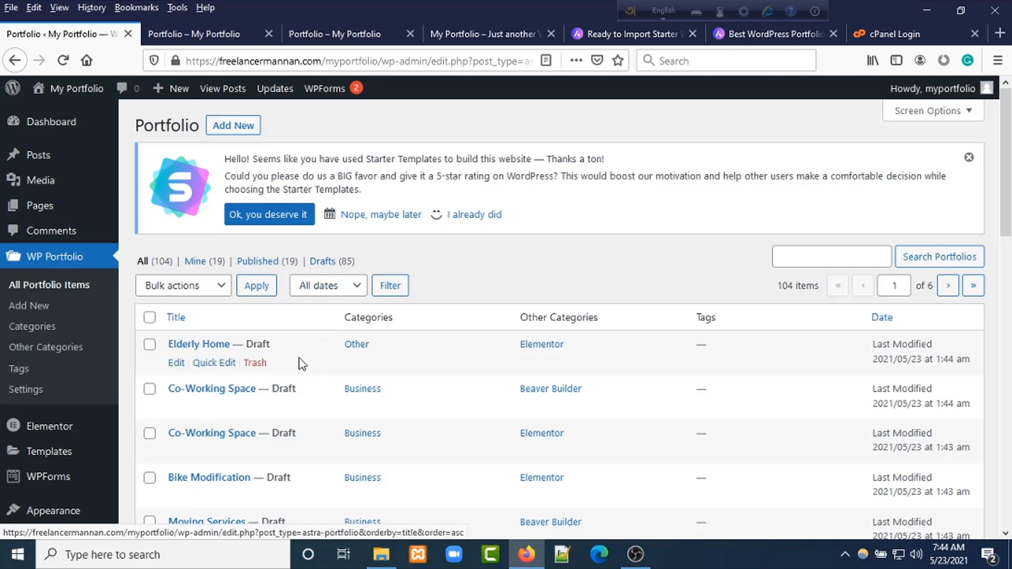
{"action": "scroll", "coordinate": [398, 377], "scroll_direction": "down", "scroll_amount": 7}
{"action": "scroll", "coordinate": [397, 377], "scroll_direction": "up", "scroll_amount": 7}
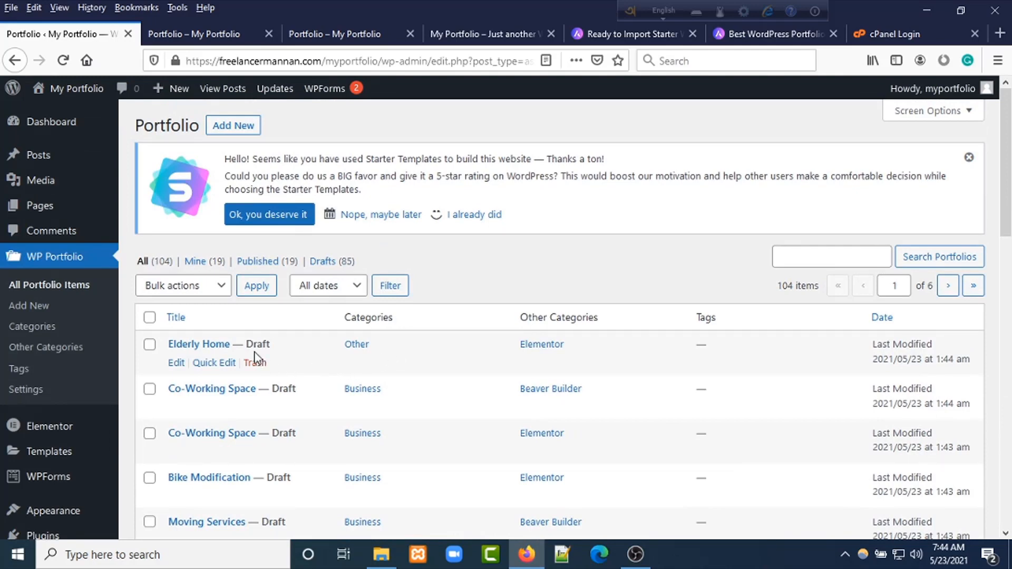
{"action": "left_click", "coordinate": [150, 318]}
{"action": "left_click", "coordinate": [220, 288]}
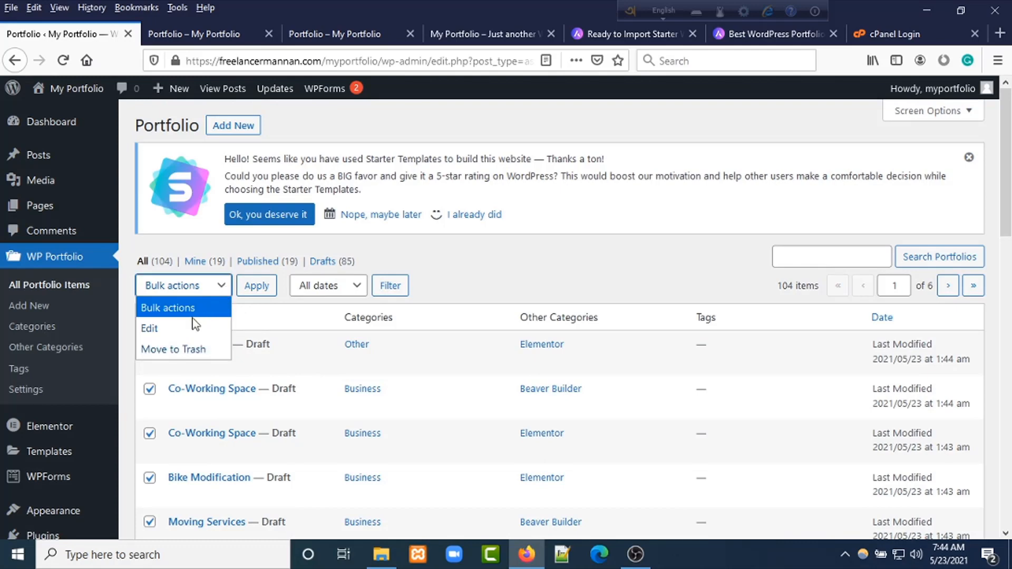
{"action": "left_click", "coordinate": [170, 335]}
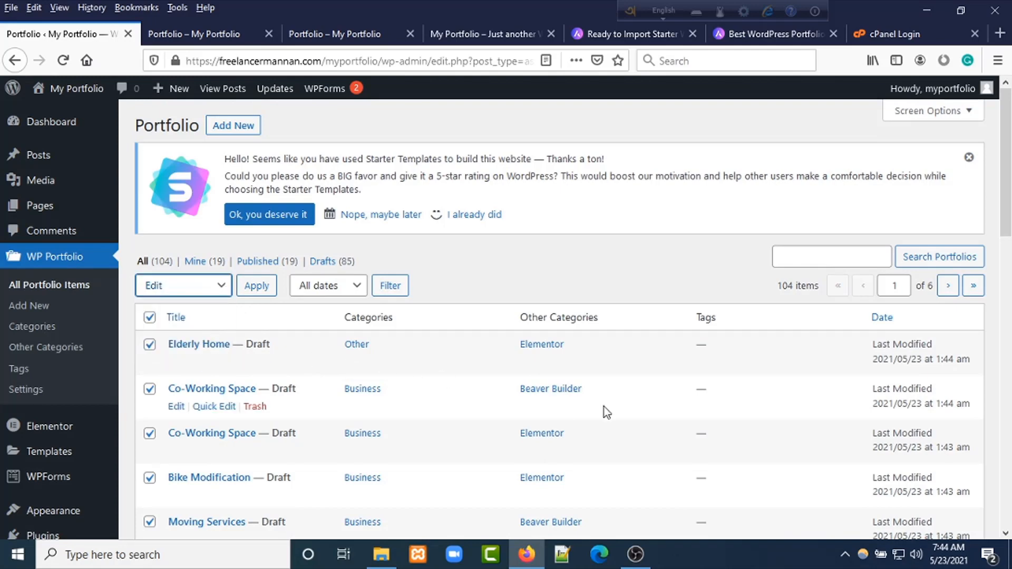
{"action": "left_click", "coordinate": [259, 287]}
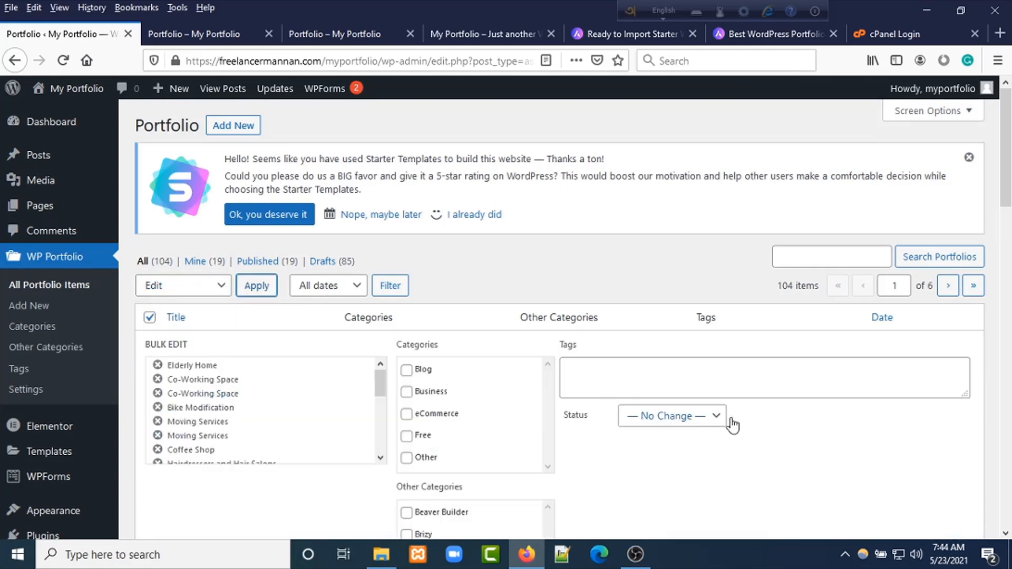
{"action": "left_click", "coordinate": [719, 424]}
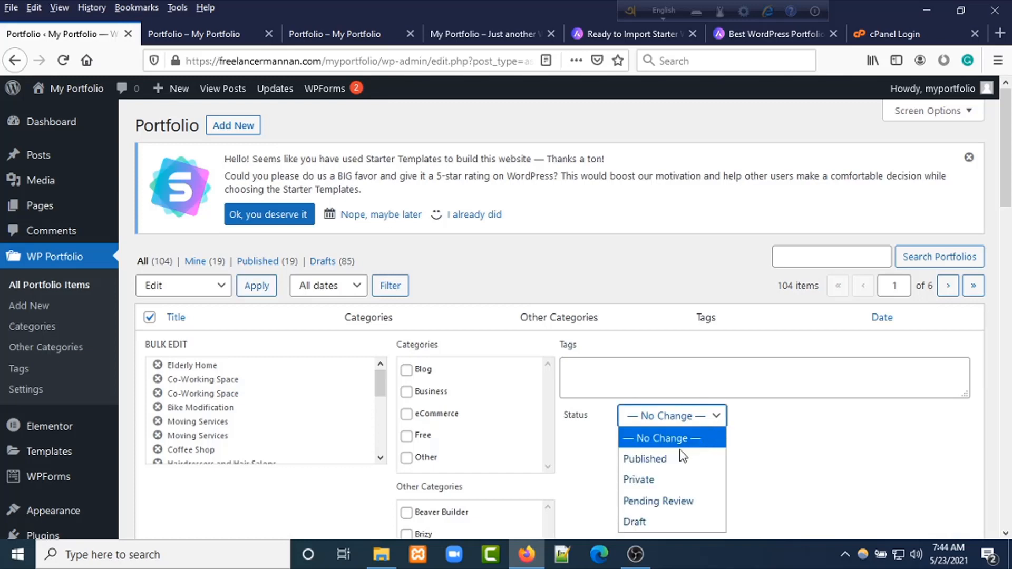
{"action": "left_click", "coordinate": [658, 456]}
{"action": "scroll", "coordinate": [705, 408], "scroll_direction": "down", "scroll_amount": 4}
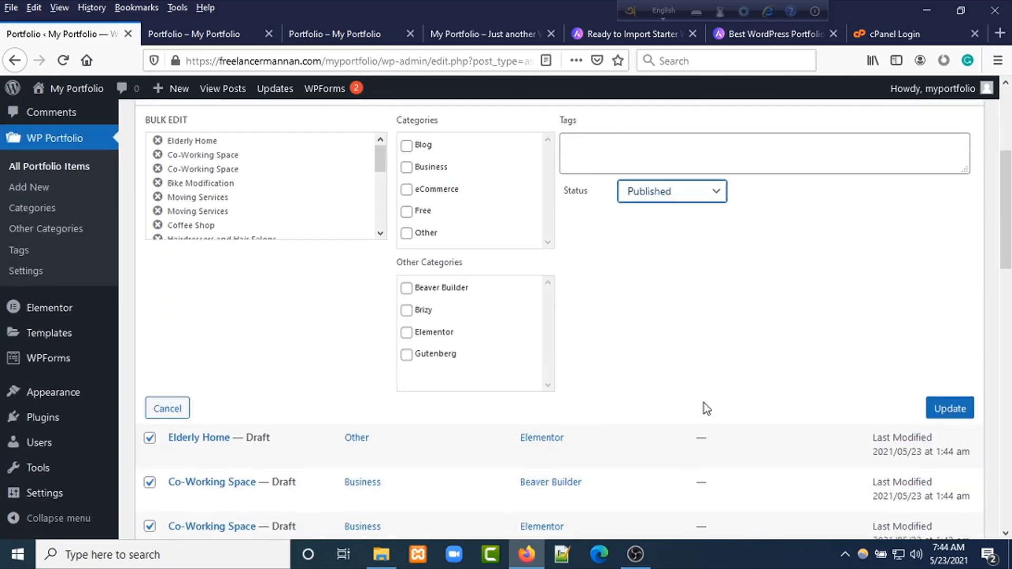
{"action": "left_click", "coordinate": [952, 407]}
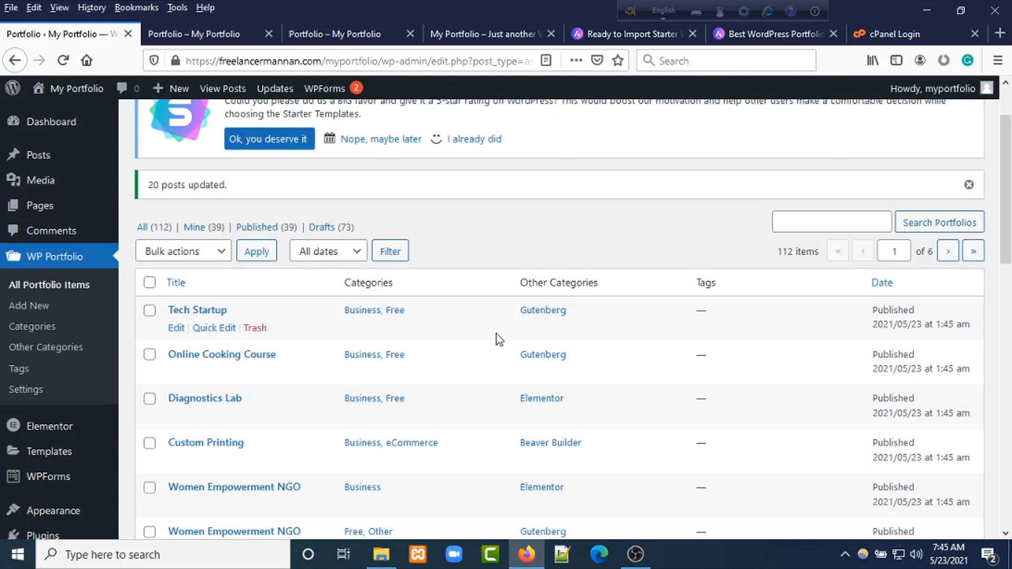
{"action": "scroll", "coordinate": [429, 316], "scroll_direction": "up", "scroll_amount": 2}
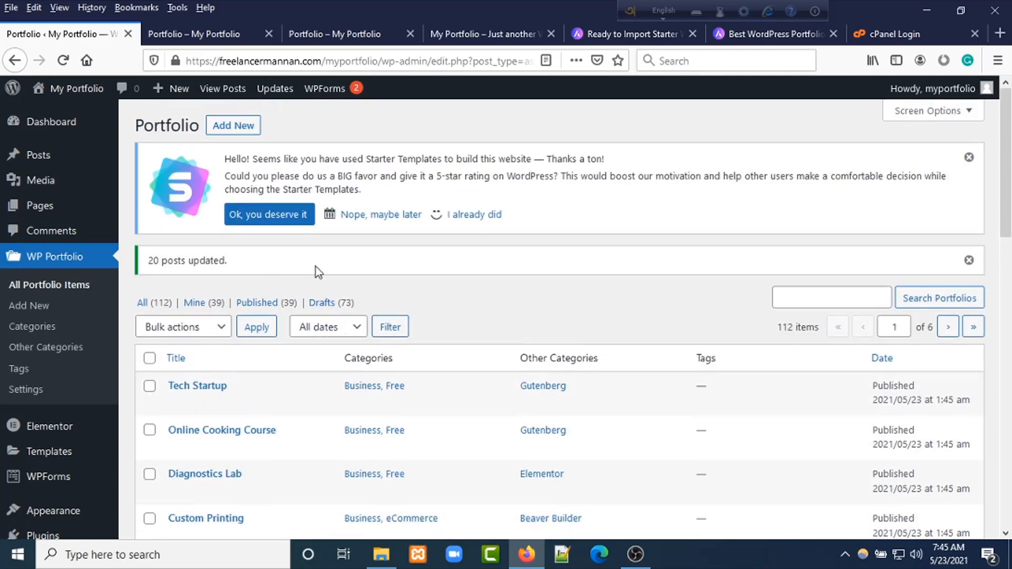